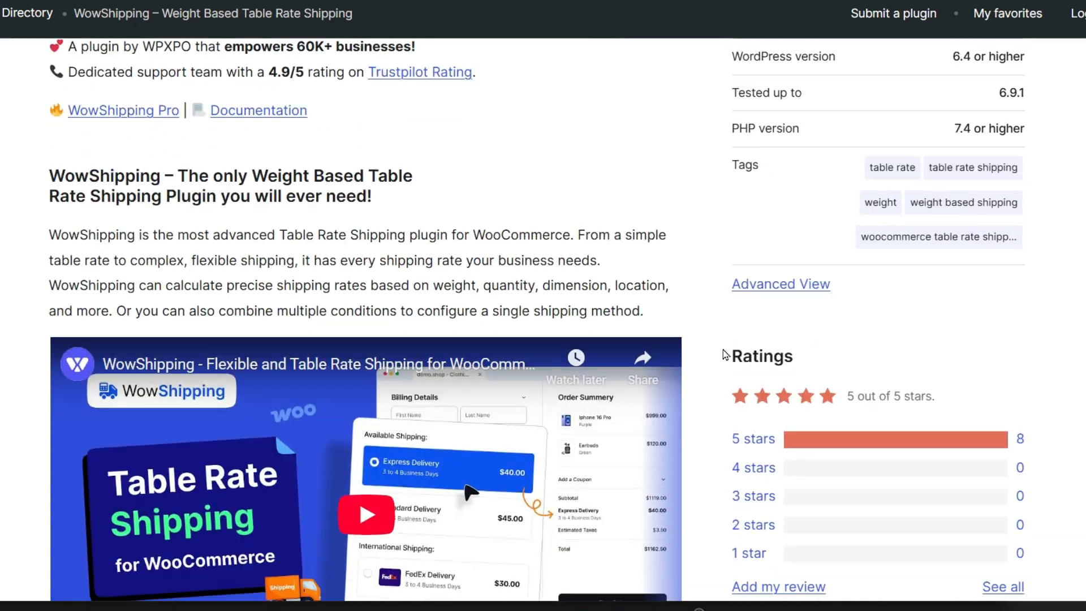
{"action": "scroll", "coordinate": [726, 421], "scroll_direction": "down", "scroll_amount": 2}
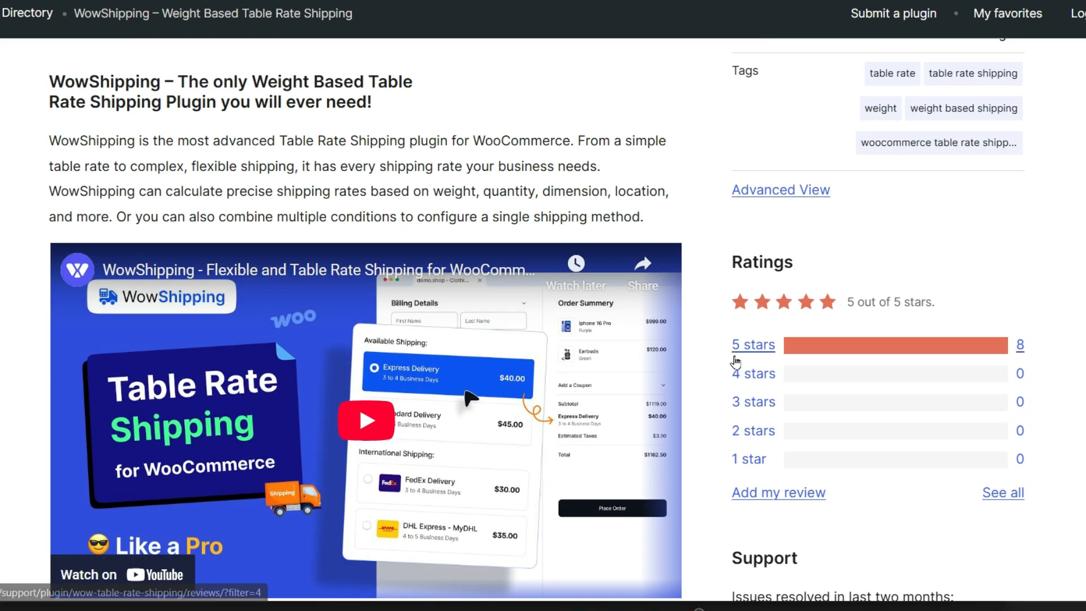
Step: Scroll through the WowShipping listing's Description, Key Features and Live Rates sections to the supported carriers
{"action": "scroll", "coordinate": [714, 354], "scroll_direction": "up", "scroll_amount": 3}
{"action": "scroll", "coordinate": [713, 354], "scroll_direction": "up", "scroll_amount": 5}
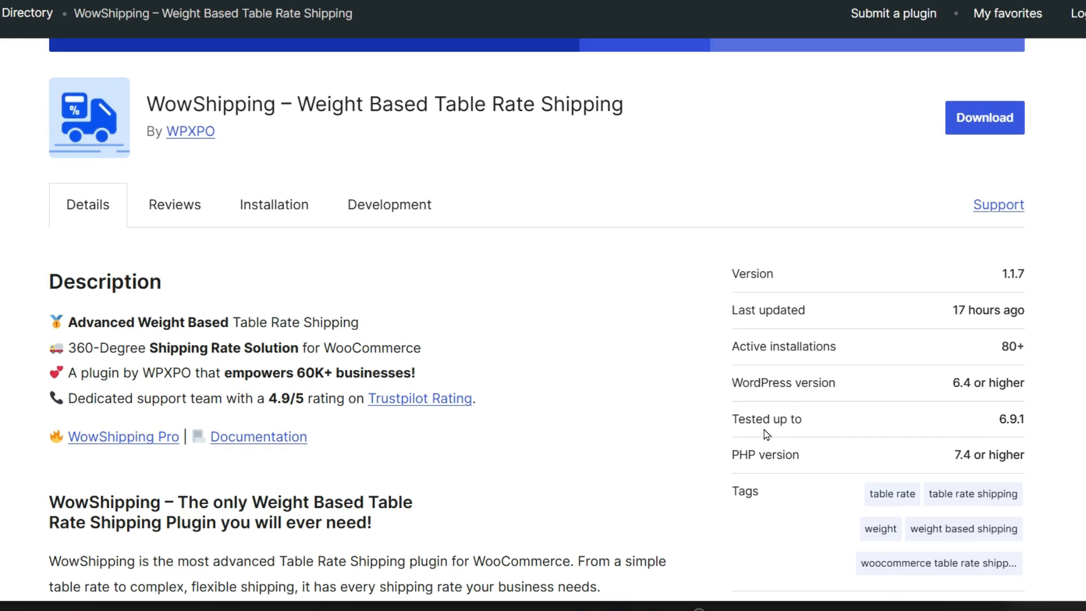
{"action": "scroll", "coordinate": [765, 453], "scroll_direction": "up", "scroll_amount": 3}
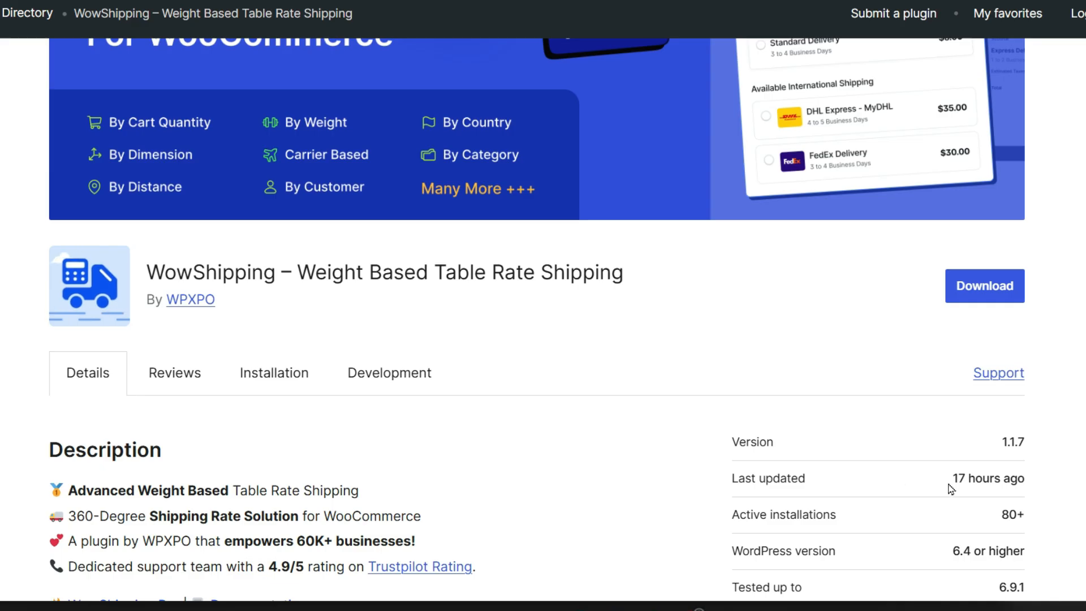
{"action": "scroll", "coordinate": [591, 436], "scroll_direction": "down", "scroll_amount": 3}
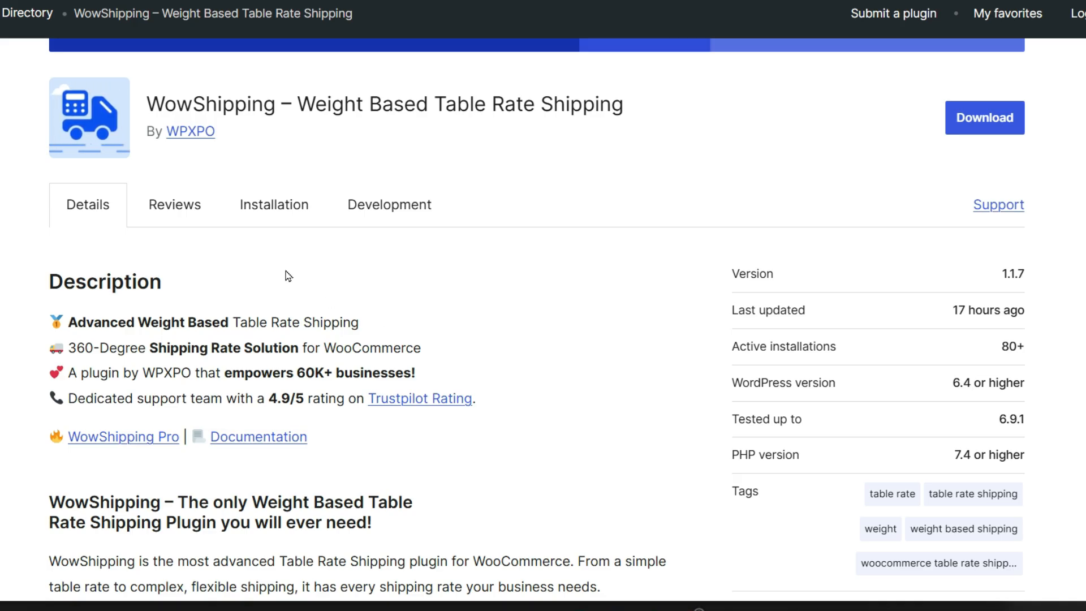
{"action": "scroll", "coordinate": [289, 276], "scroll_direction": "down", "scroll_amount": 15}
{"action": "scroll", "coordinate": [610, 361], "scroll_direction": "down", "scroll_amount": 10}
{"action": "scroll", "coordinate": [604, 372], "scroll_direction": "down", "scroll_amount": 6}
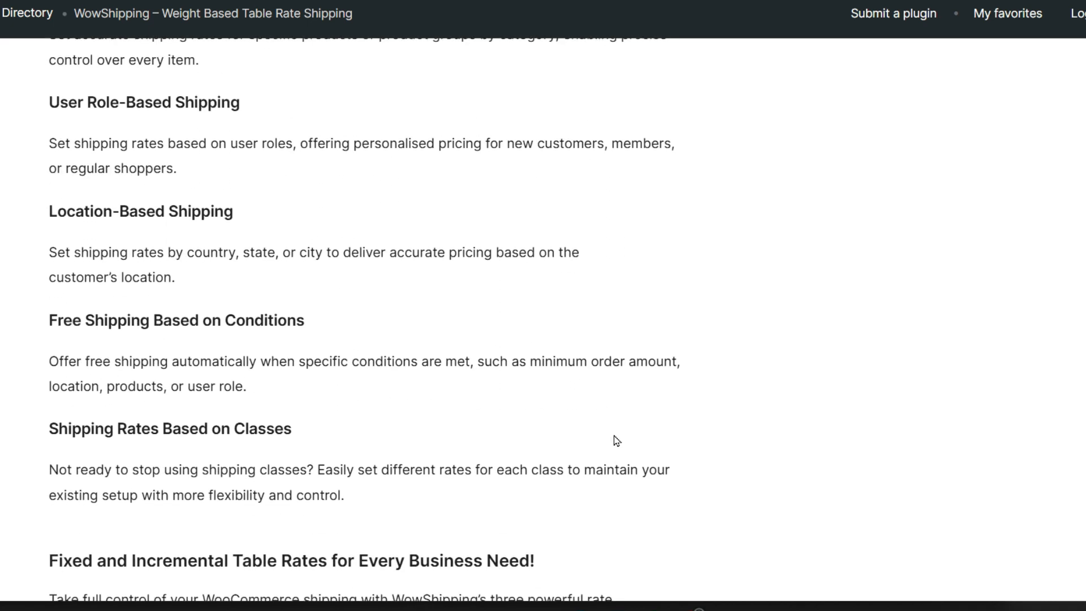
{"action": "scroll", "coordinate": [616, 440], "scroll_direction": "down", "scroll_amount": 10}
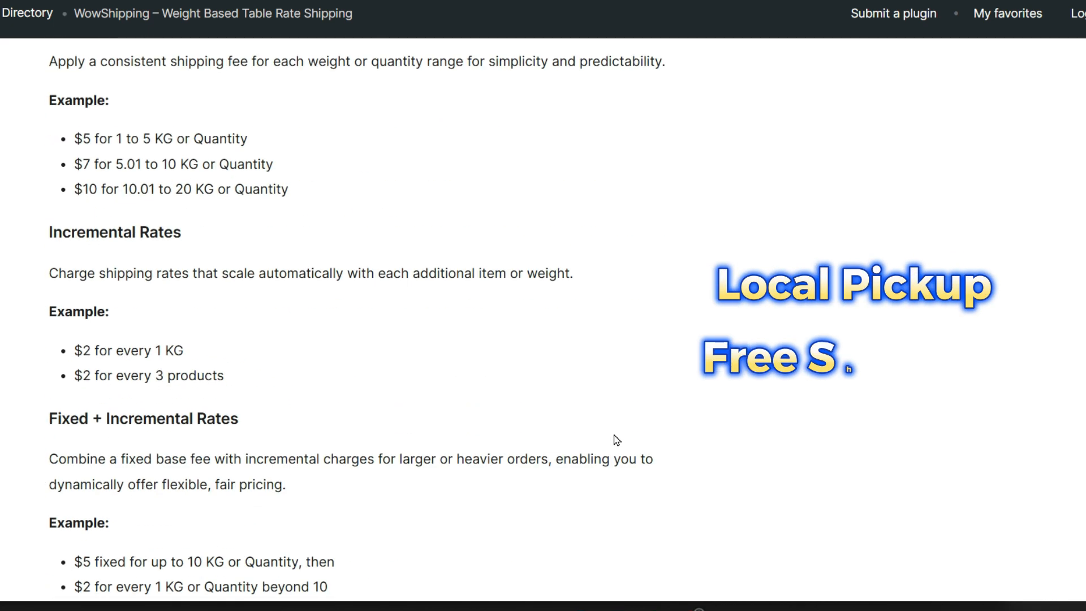
{"action": "scroll", "coordinate": [614, 439], "scroll_direction": "down", "scroll_amount": 8}
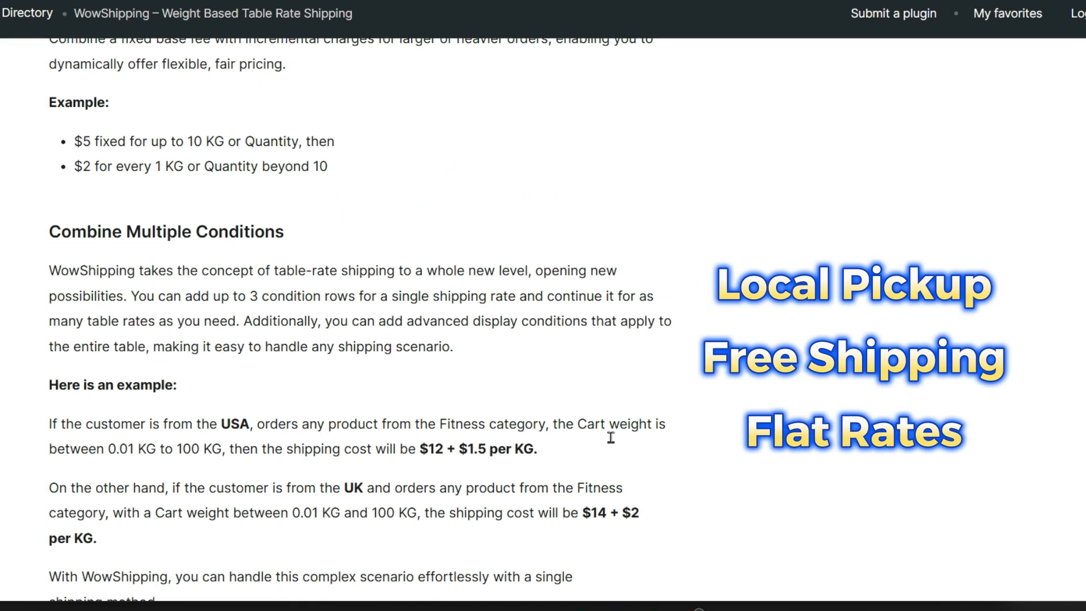
{"action": "scroll", "coordinate": [611, 443], "scroll_direction": "down", "scroll_amount": 7}
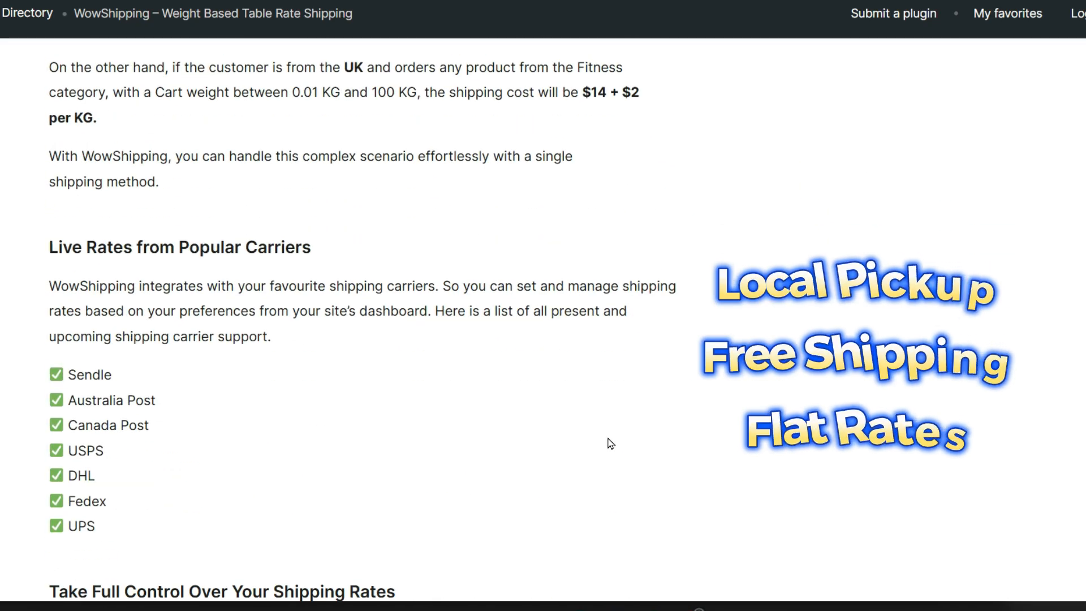
{"action": "scroll", "coordinate": [610, 445], "scroll_direction": "down", "scroll_amount": 3}
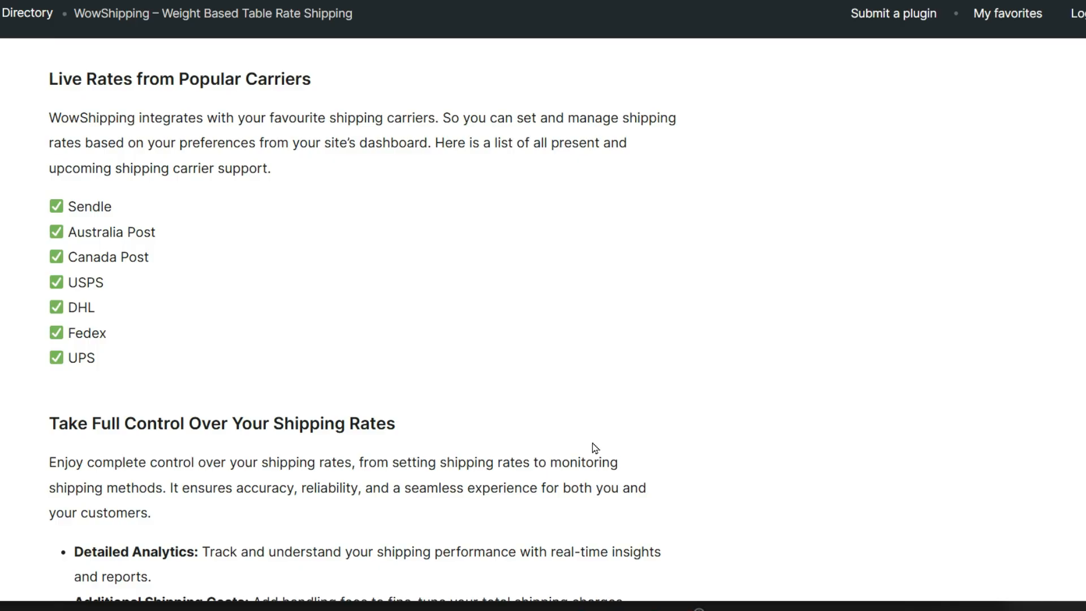
{"action": "scroll", "coordinate": [592, 442], "scroll_direction": "down", "scroll_amount": 9}
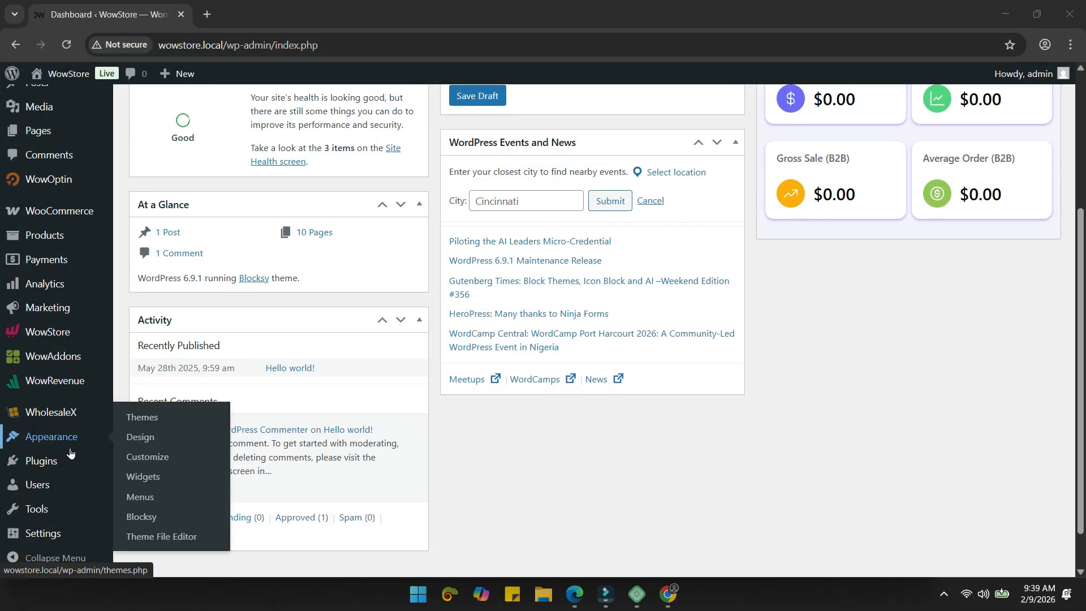
Step: Search Add Plugin for 'wowshipping', then install and activate WowShipping
{"action": "mouse_move", "coordinate": [69, 464]}
{"action": "left_click", "coordinate": [161, 483]}
{"action": "left_click", "coordinate": [825, 173]}
{"action": "type", "text": "wowshipping"}
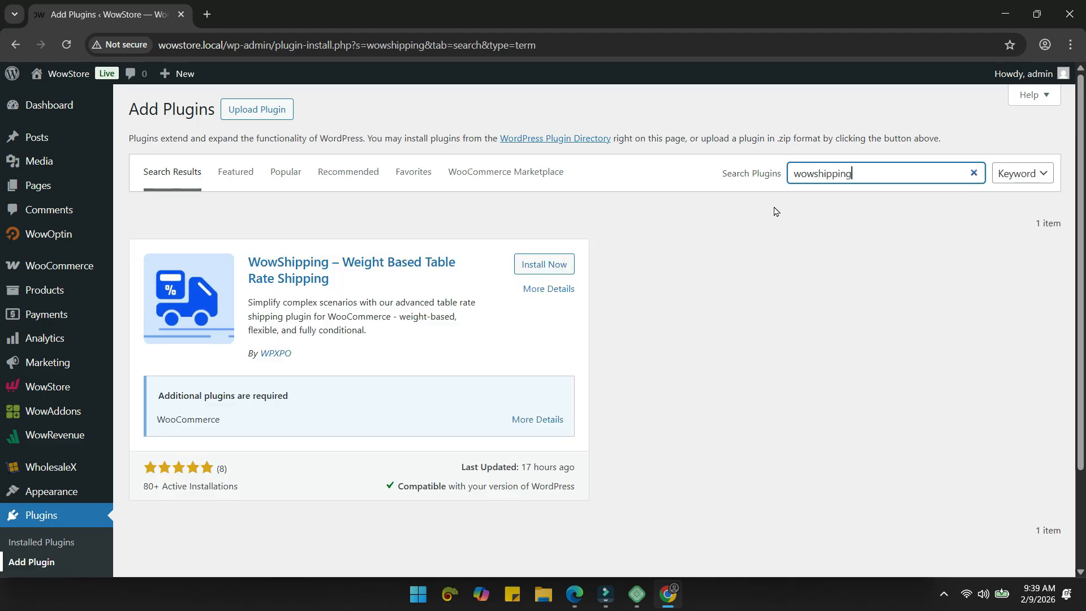
{"action": "left_click", "coordinate": [554, 267]}
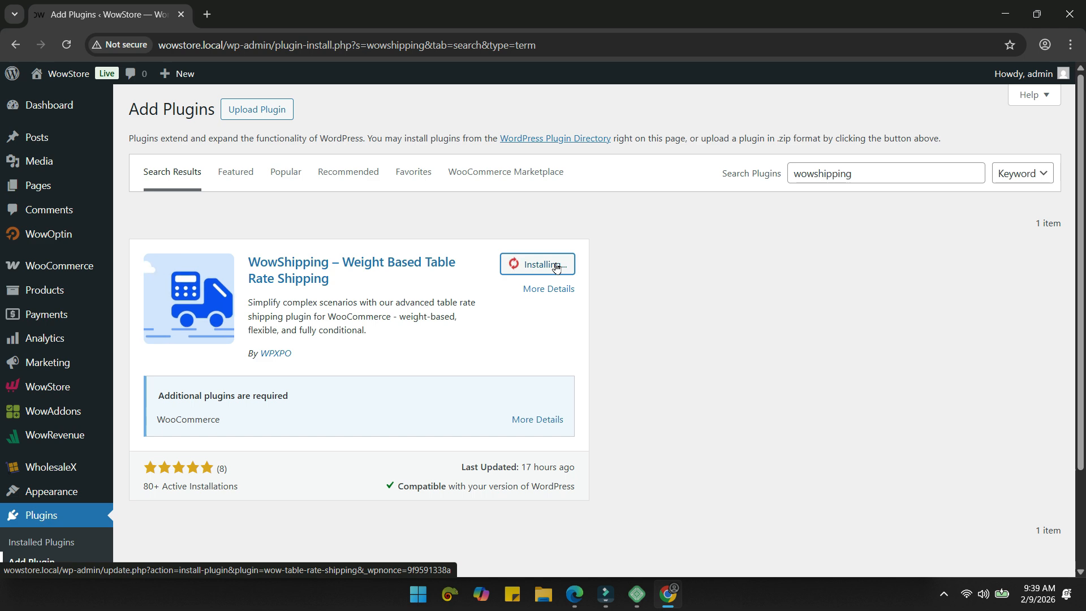
{"action": "left_click", "coordinate": [555, 266]}
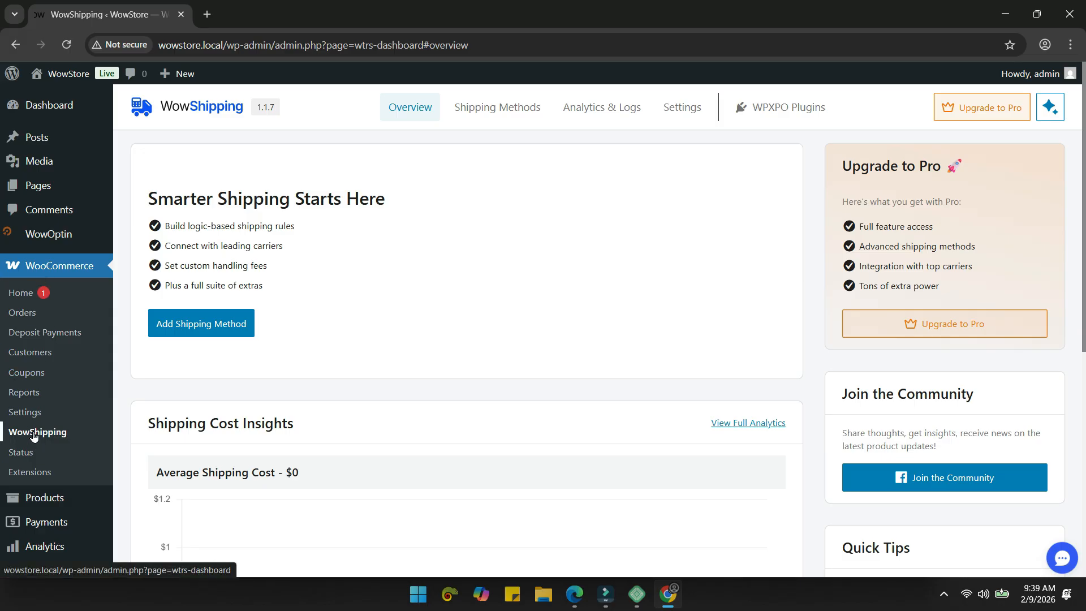
Step: Look over WowShipping's Shipping Methods, Analytics & Logs and Settings tabs
{"action": "left_click", "coordinate": [473, 110]}
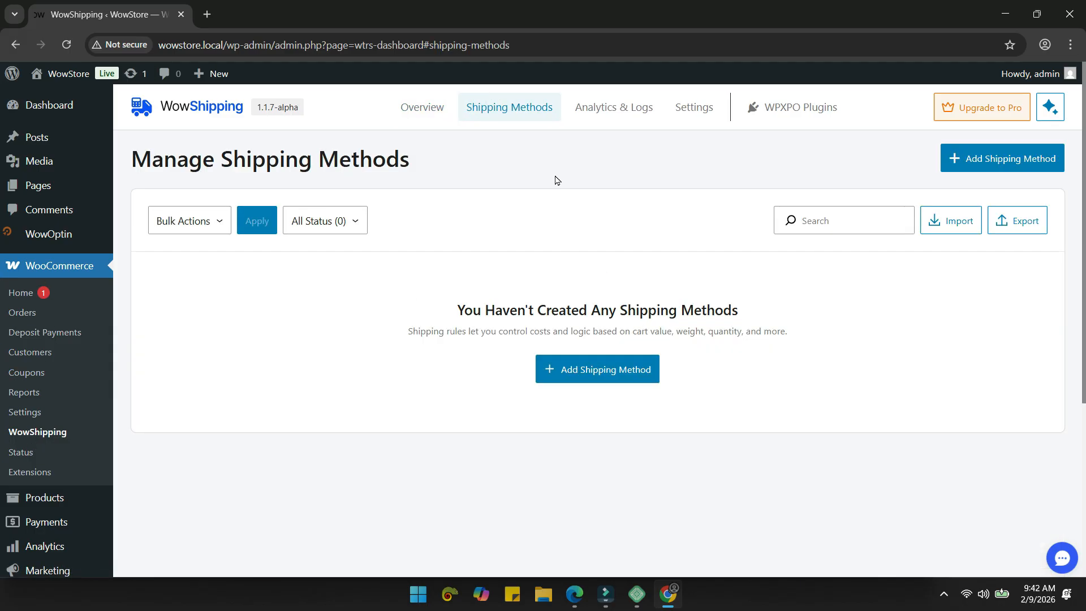
{"action": "left_click", "coordinate": [590, 113]}
{"action": "scroll", "coordinate": [532, 272], "scroll_direction": "down", "scroll_amount": 5}
{"action": "scroll", "coordinate": [628, 184], "scroll_direction": "up", "scroll_amount": 5}
{"action": "left_click", "coordinate": [694, 106]}
{"action": "scroll", "coordinate": [492, 247], "scroll_direction": "down", "scroll_amount": 2}
{"action": "scroll", "coordinate": [585, 286], "scroll_direction": "down", "scroll_amount": 3}
{"action": "scroll", "coordinate": [572, 290], "scroll_direction": "up", "scroll_amount": 4}
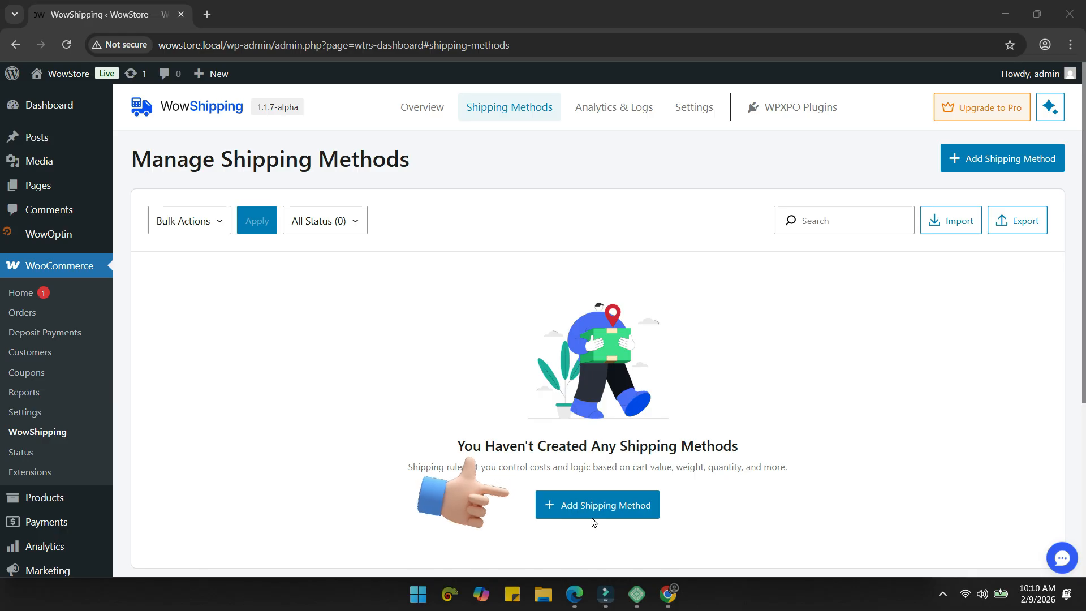
Step: Start a new shipping method named Standard Shipping for locations not covered elsewhere
{"action": "left_click", "coordinate": [593, 519]}
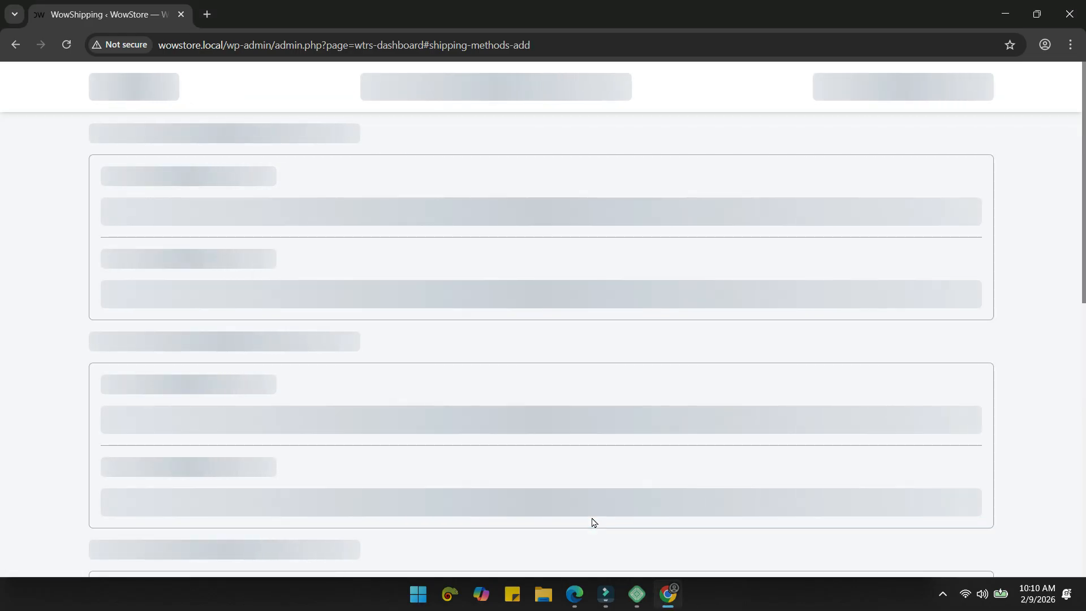
{"action": "left_click", "coordinate": [475, 92]}
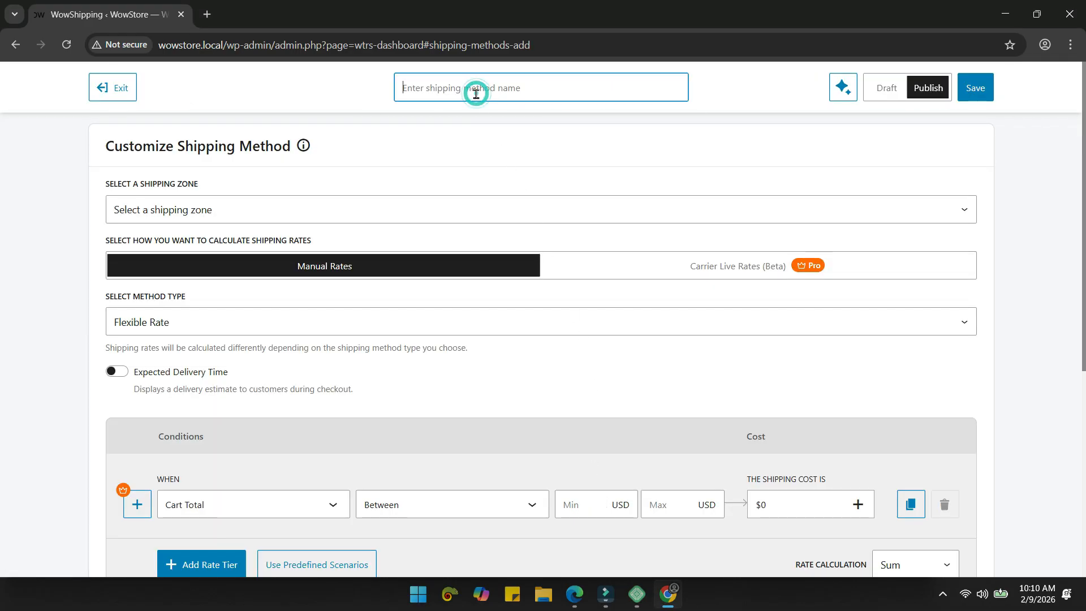
{"action": "type", "text": "Standard"}
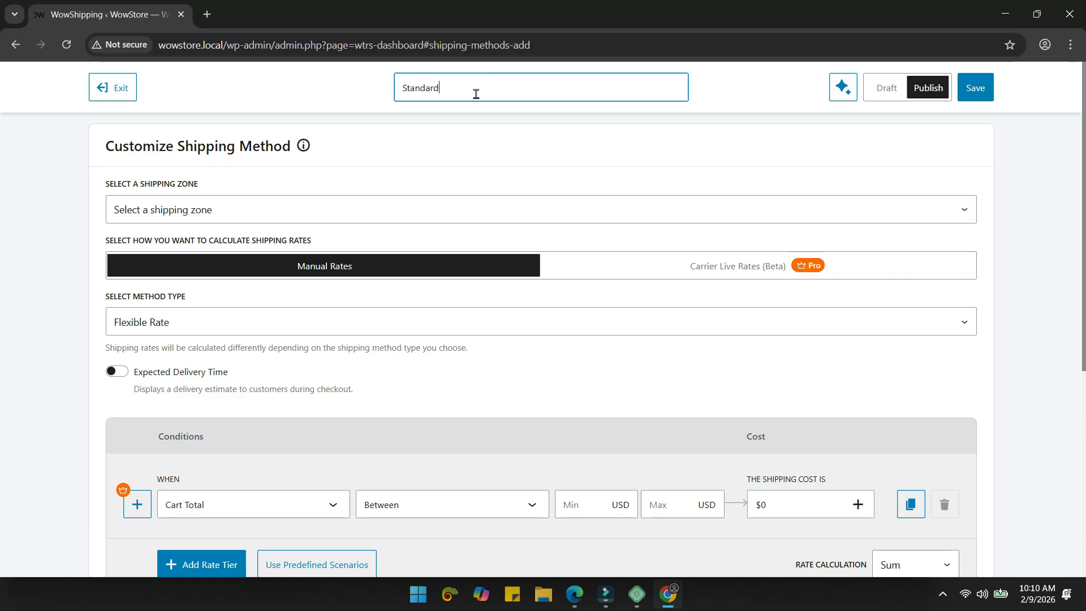
{"action": "type", "text": " Shipping"}
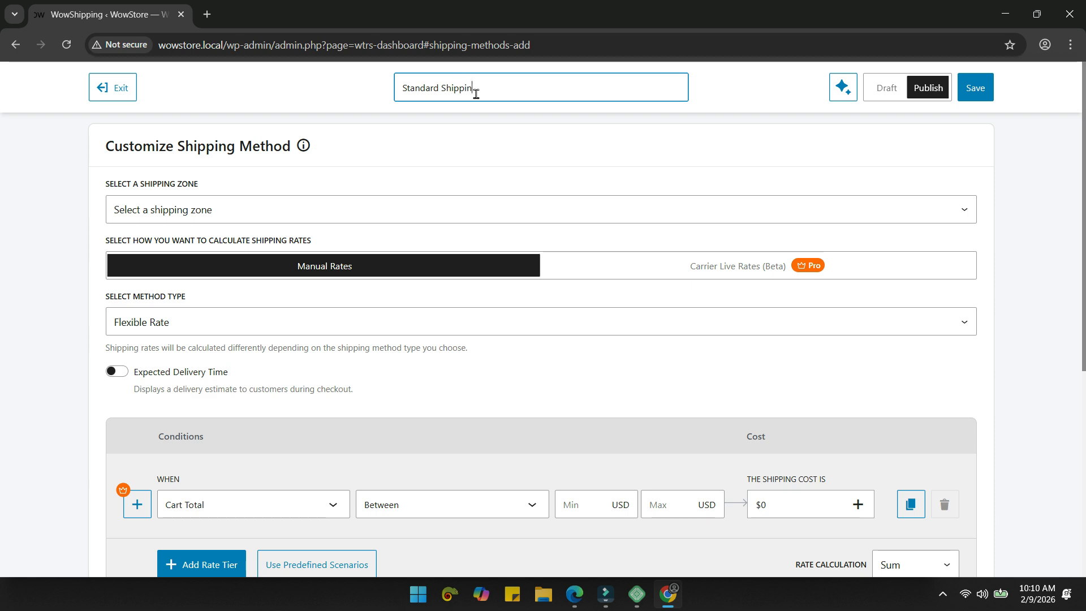
{"action": "left_click", "coordinate": [245, 204]}
{"action": "left_click", "coordinate": [213, 250]}
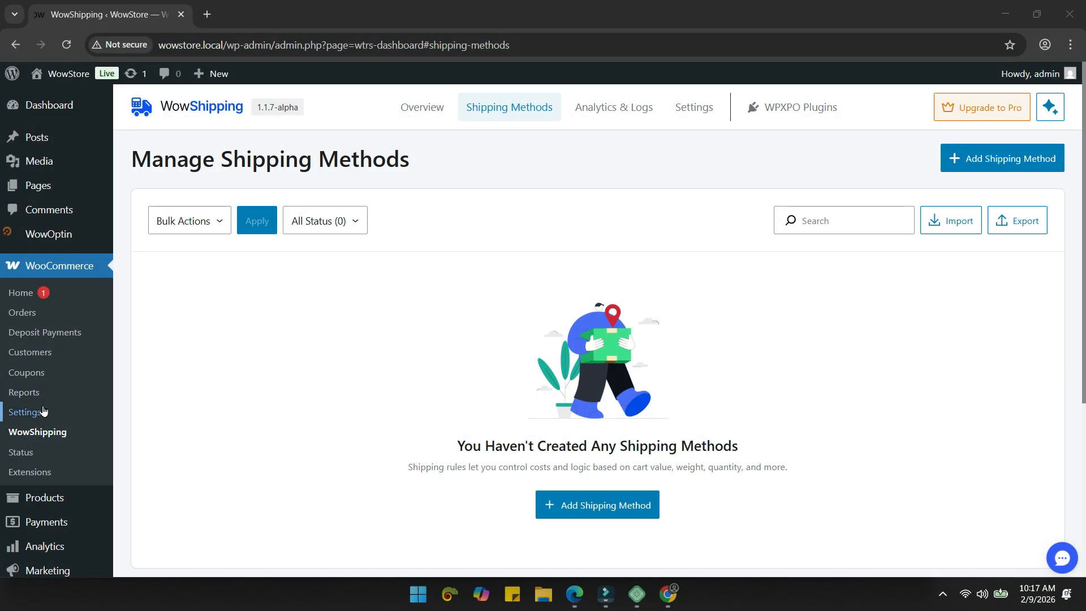
Step: In WooCommerce shipping zones, add and then remove Adrar and Chlef, Algeria as trial regions
{"action": "left_click", "coordinate": [44, 411]}
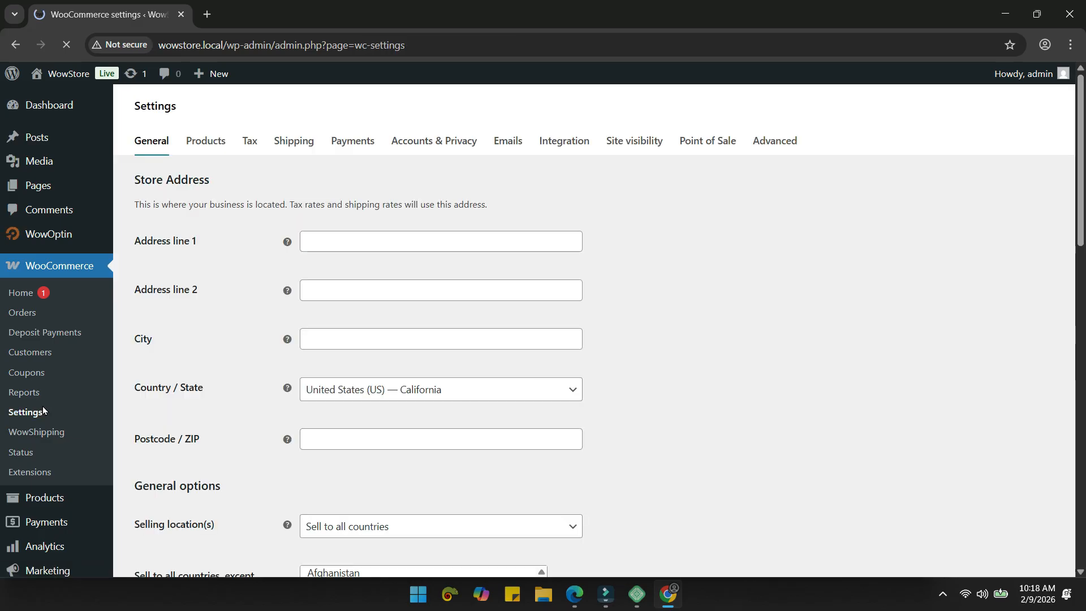
{"action": "left_click", "coordinate": [298, 146]}
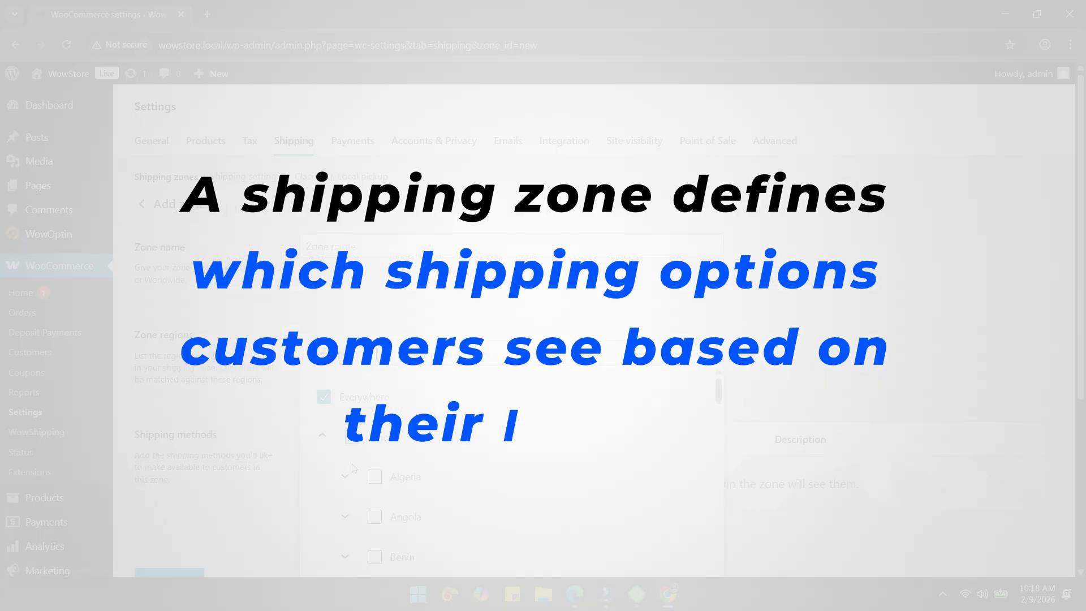
{"action": "left_click", "coordinate": [349, 470]}
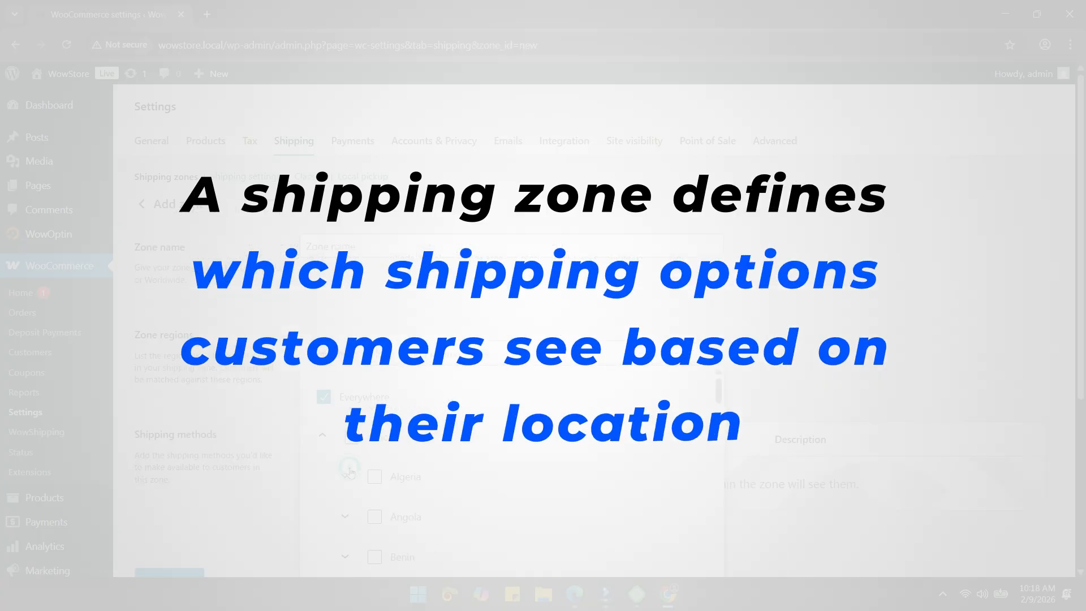
{"action": "left_click", "coordinate": [397, 516]}
{"action": "left_click", "coordinate": [398, 556]}
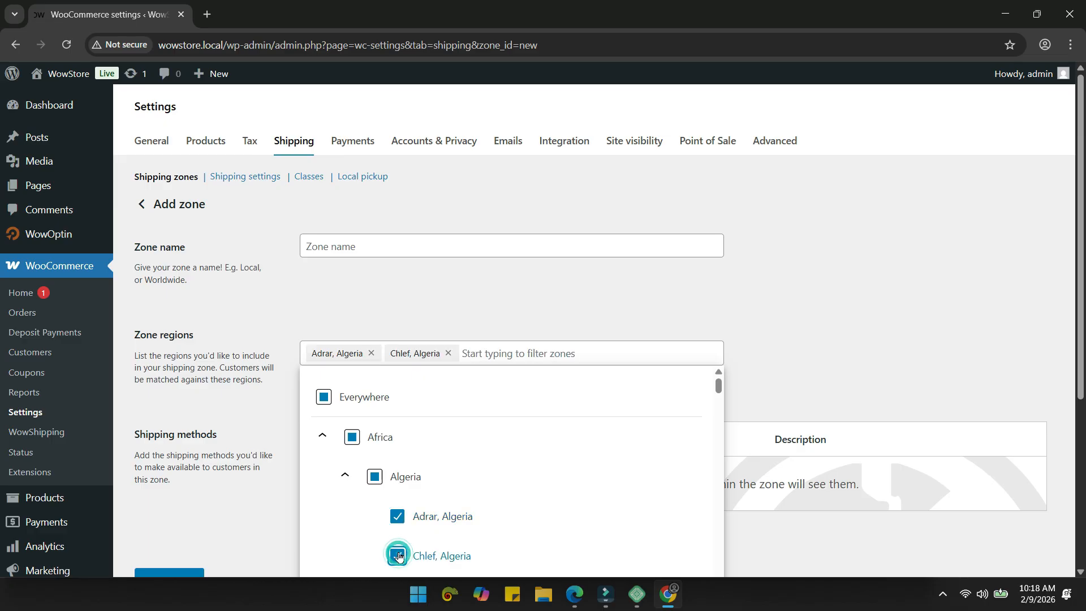
{"action": "scroll", "coordinate": [447, 523], "scroll_direction": "down", "scroll_amount": 1}
{"action": "left_click", "coordinate": [398, 486]}
{"action": "left_click", "coordinate": [397, 446]}
{"action": "left_click", "coordinate": [345, 406]}
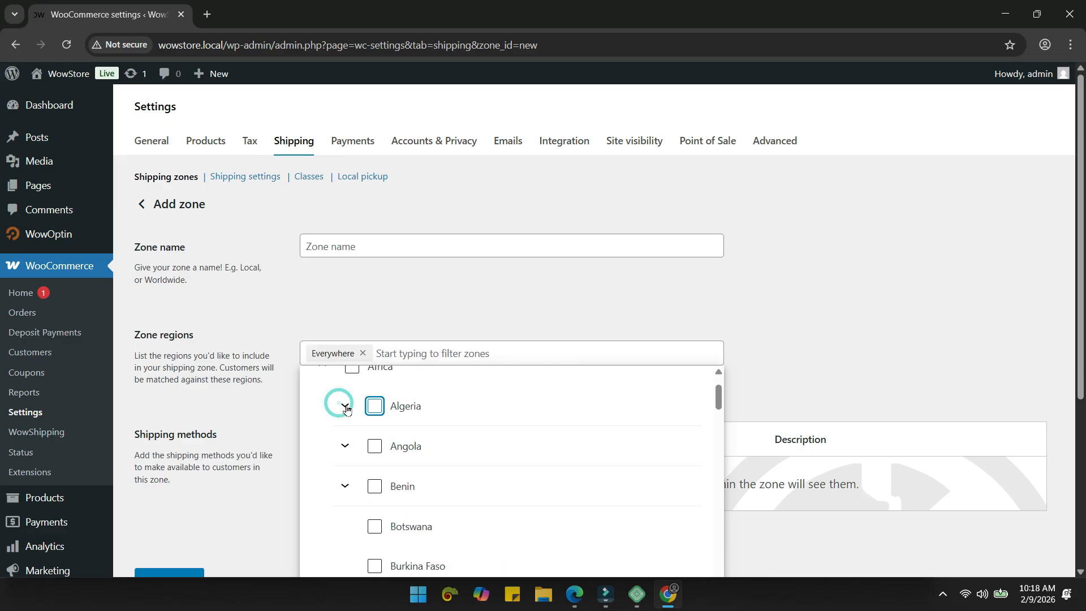
{"action": "left_click", "coordinate": [413, 311]}
Step: Save a new USA shipping zone with United States (US) as its region
{"action": "left_click", "coordinate": [364, 245]}
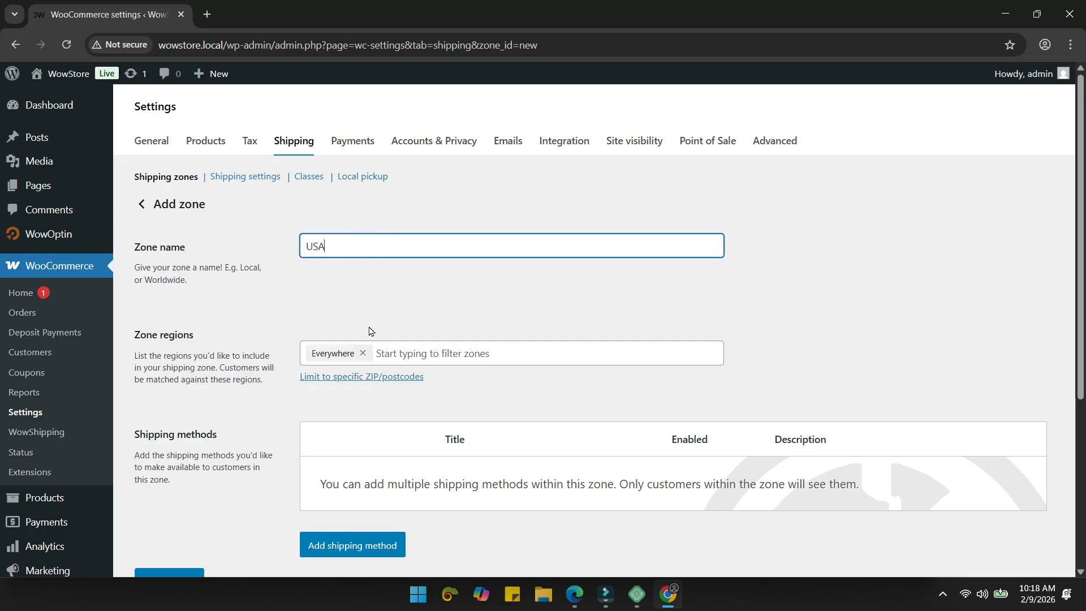
{"action": "left_click", "coordinate": [417, 355]}
{"action": "type", "text": "united states"}
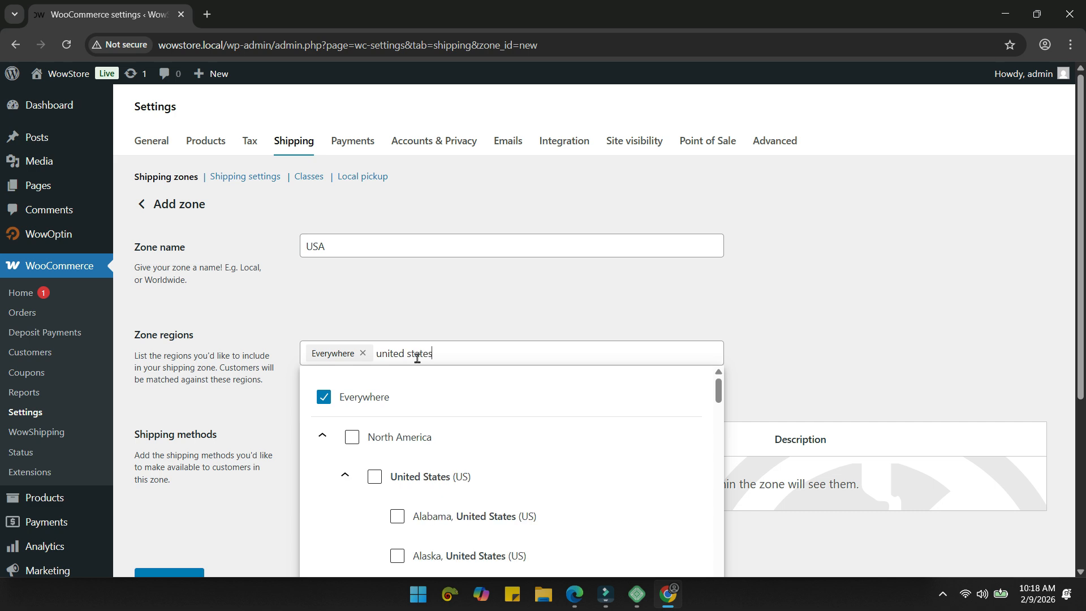
{"action": "left_click", "coordinate": [407, 478]}
{"action": "left_click", "coordinate": [478, 305]}
{"action": "scroll", "coordinate": [477, 305], "scroll_direction": "down", "scroll_amount": 1}
{"action": "left_click", "coordinate": [150, 512]}
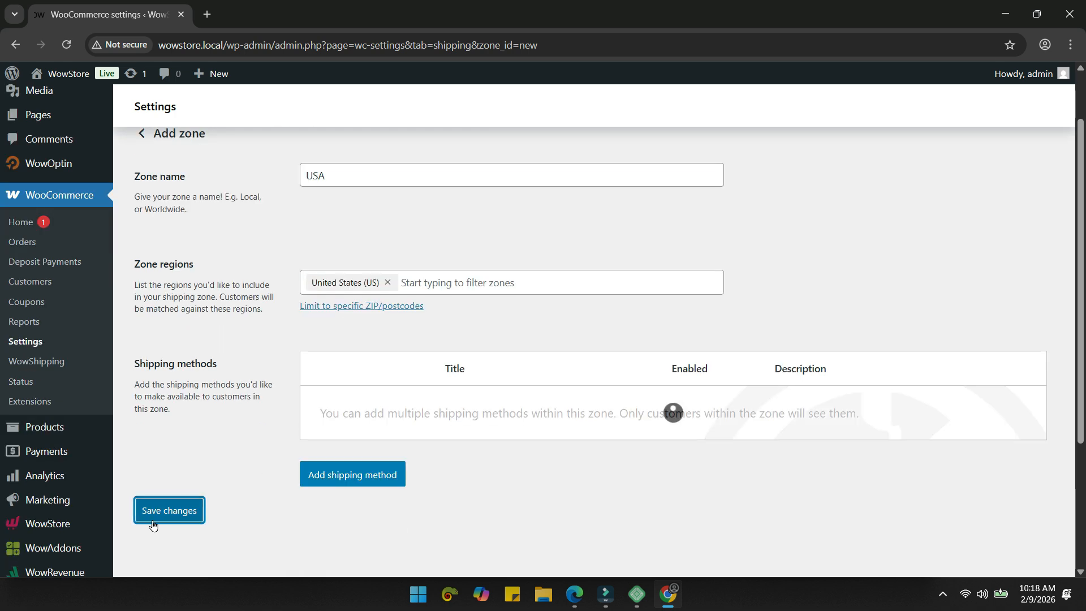
{"action": "key", "text": "alt+Left"}
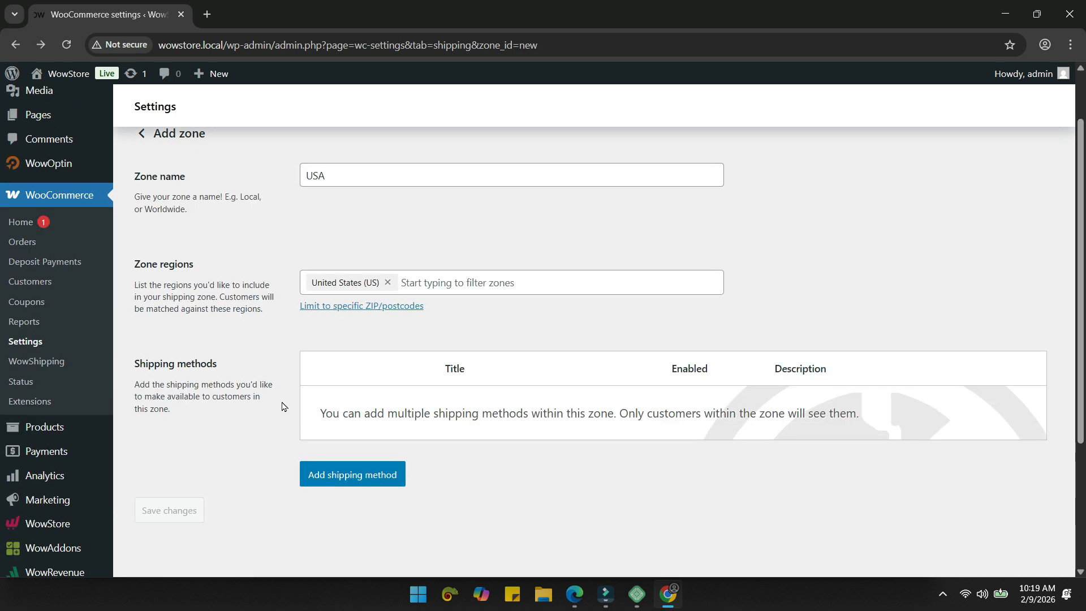
{"action": "key", "text": "alt+Left"}
Step: Create and save a Canada zone covering Canada, adding no shipping method to it
{"action": "left_click", "coordinate": [264, 221]}
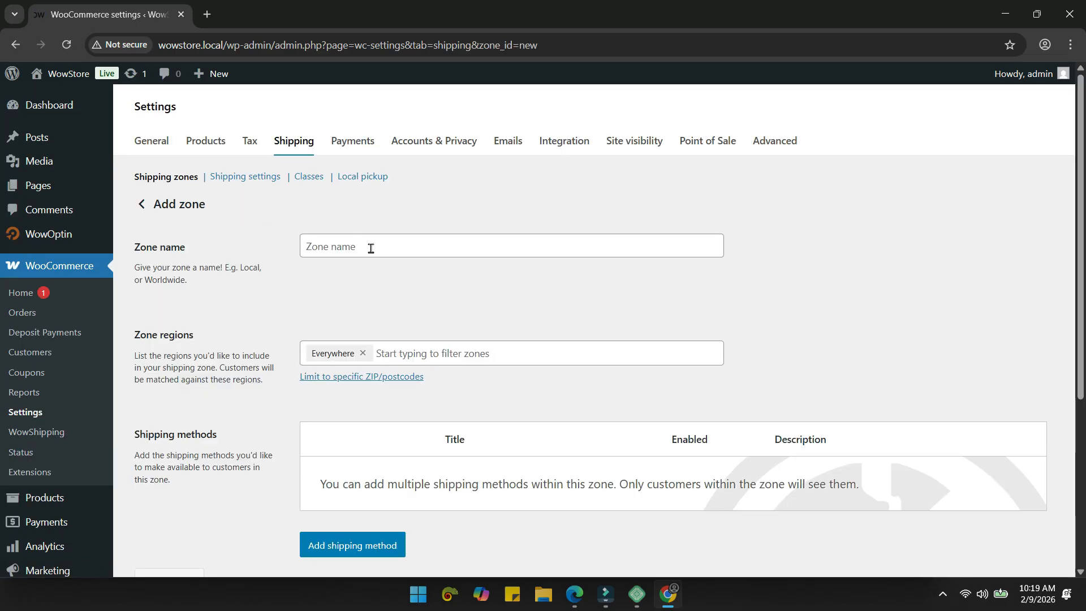
{"action": "left_click", "coordinate": [371, 248]}
{"action": "type", "text": "Canada"}
{"action": "left_click", "coordinate": [444, 350]}
{"action": "type", "text": "canada"}
{"action": "left_click", "coordinate": [376, 475]}
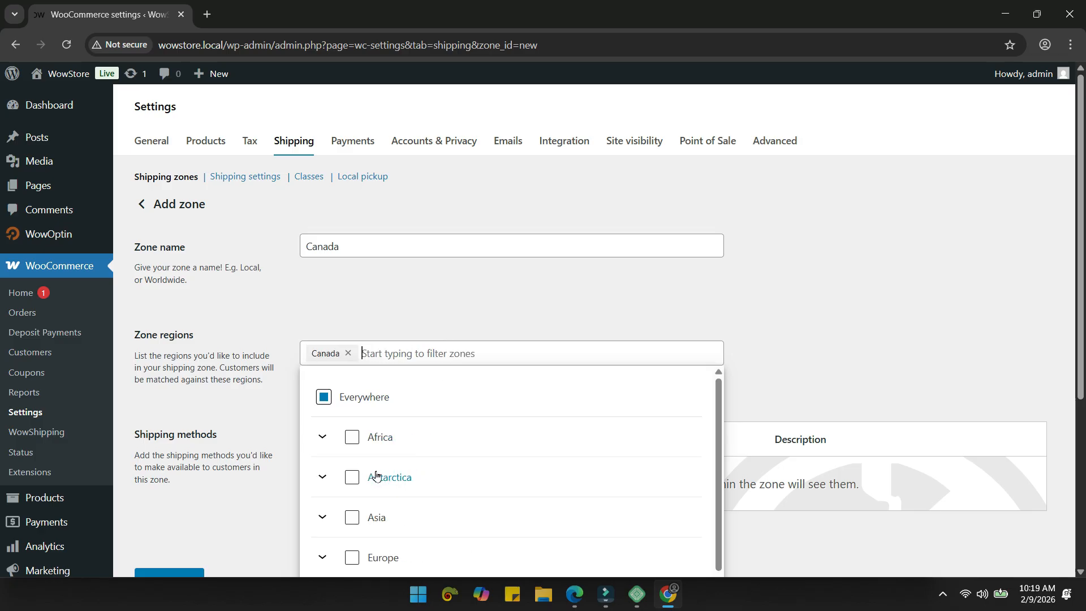
{"action": "scroll", "coordinate": [254, 498], "scroll_direction": "down", "scroll_amount": 1}
{"action": "left_click", "coordinate": [175, 515]}
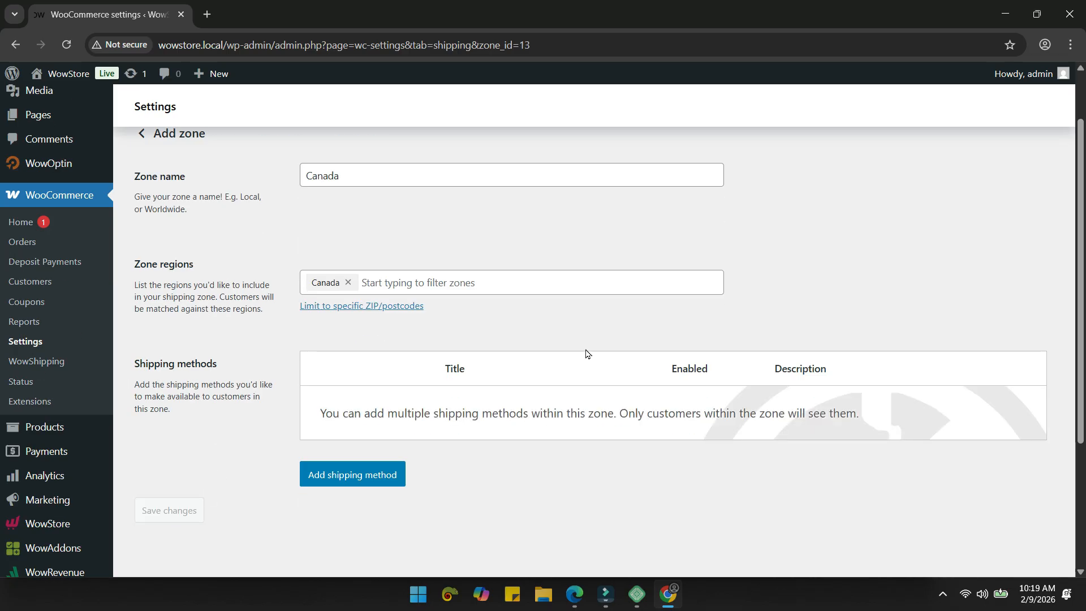
{"action": "left_click", "coordinate": [368, 470]}
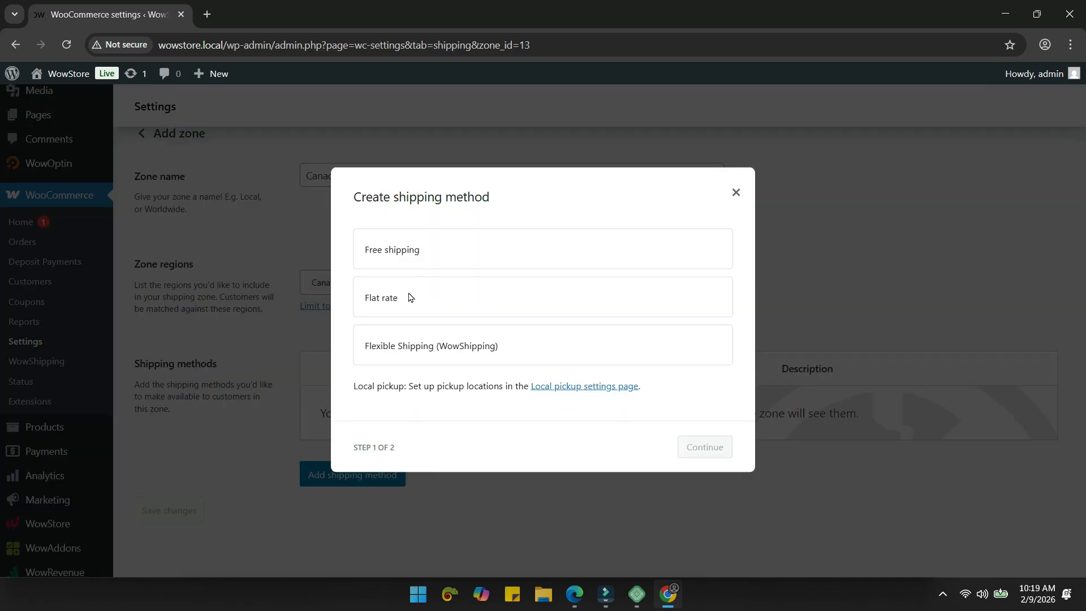
{"action": "left_click", "coordinate": [736, 195]}
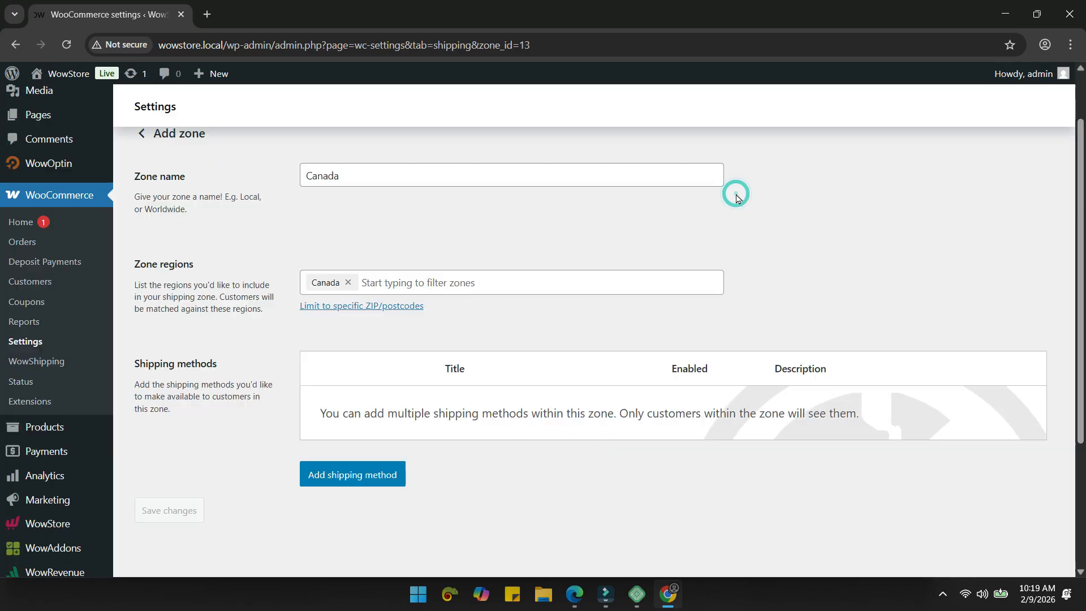
{"action": "left_click", "coordinate": [29, 361]}
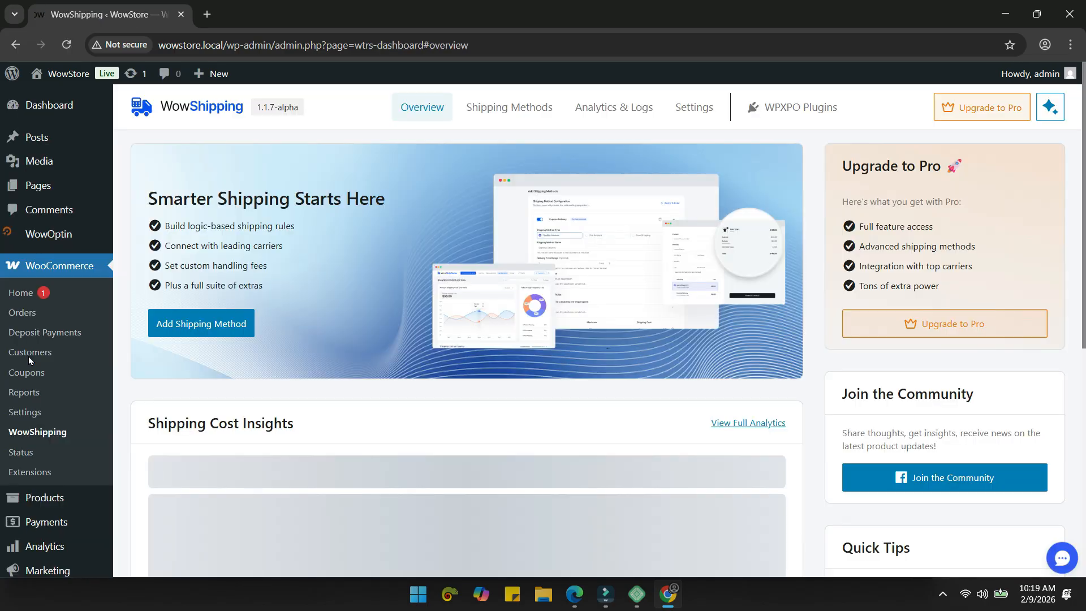
Step: Start a new method for the USA zone set to Carrier Live Rates, listing the available carriers
{"action": "left_click", "coordinate": [510, 107]}
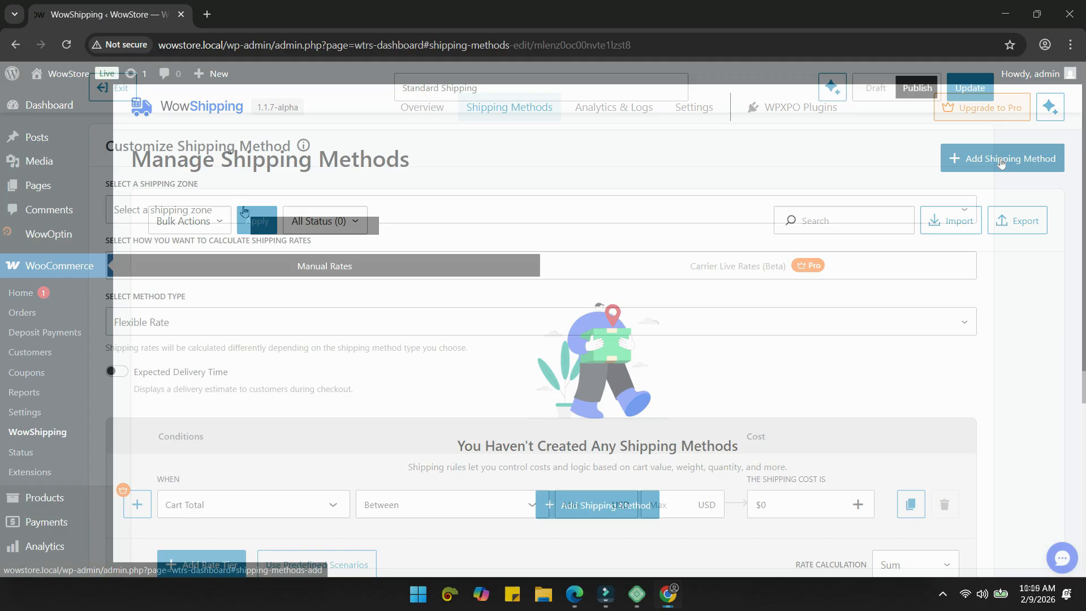
{"action": "left_click", "coordinate": [244, 211]}
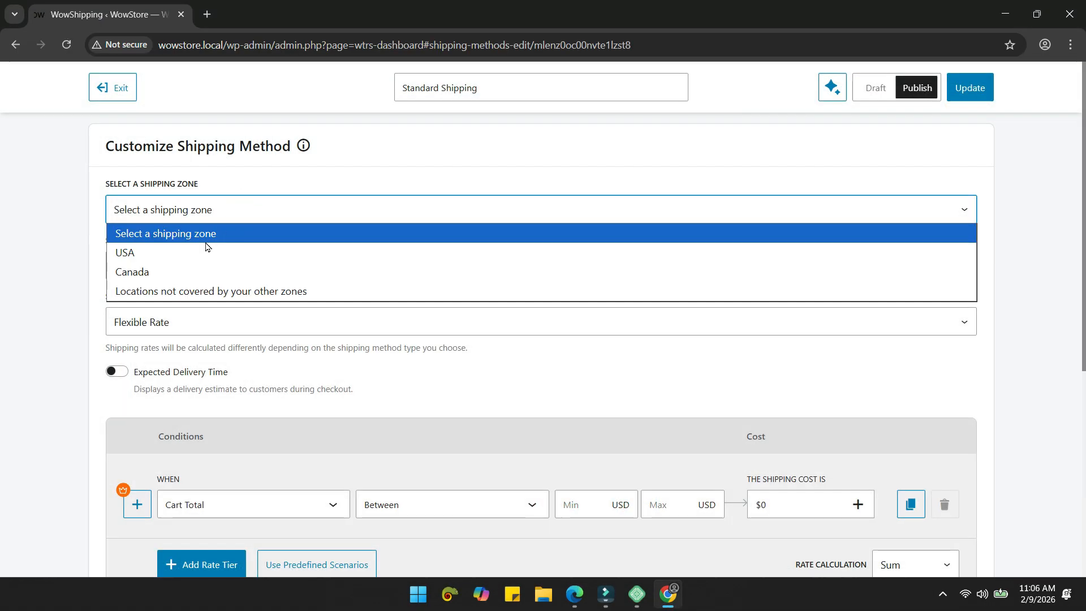
{"action": "left_click", "coordinate": [165, 260]}
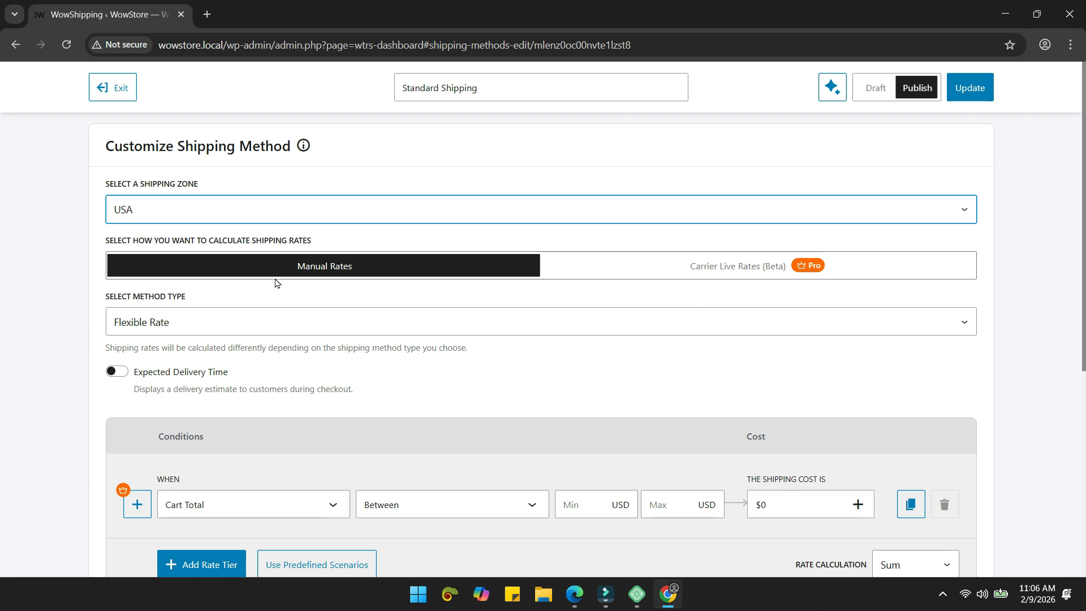
{"action": "left_click", "coordinate": [716, 269]}
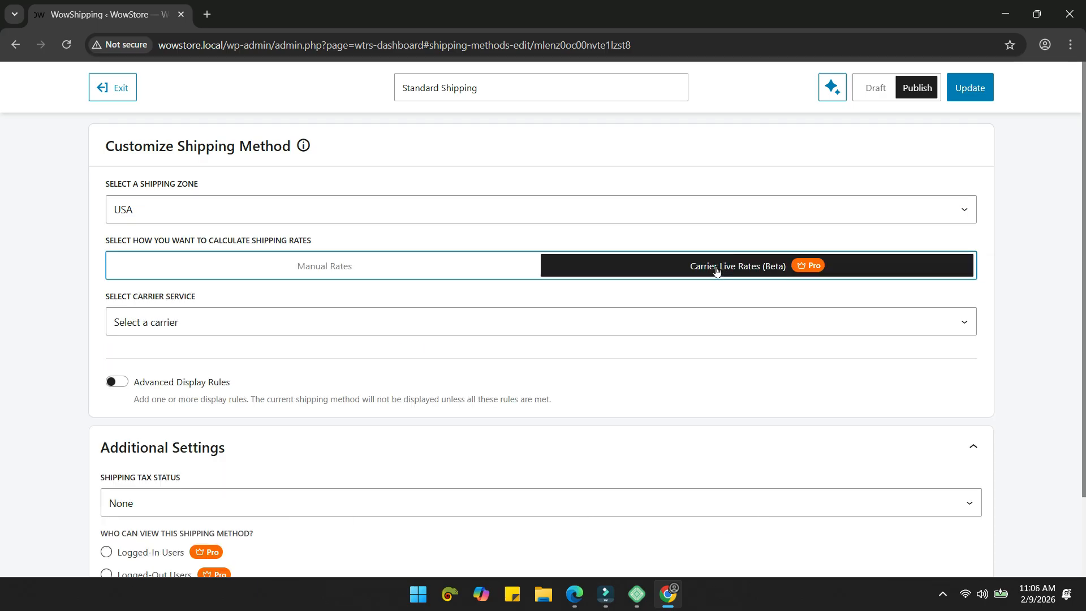
{"action": "left_click", "coordinate": [417, 266]}
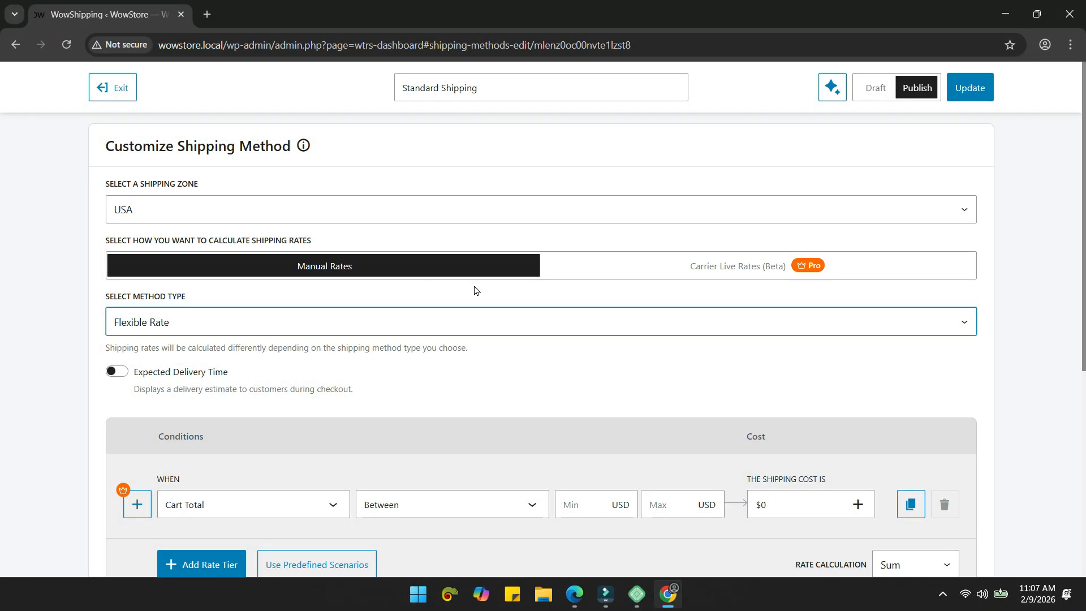
{"action": "left_click", "coordinate": [752, 274]}
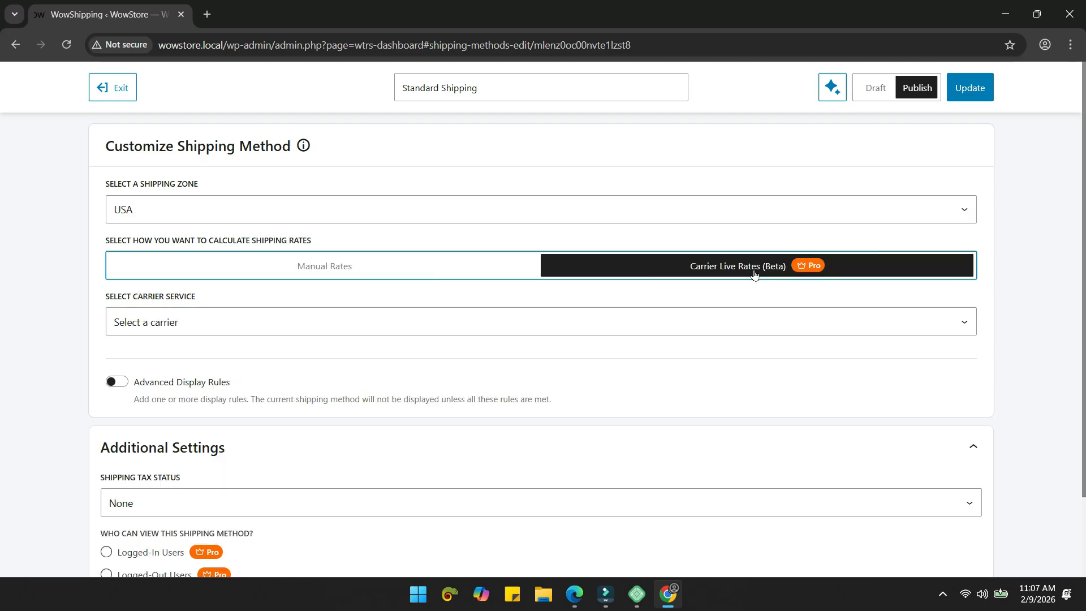
{"action": "left_click", "coordinate": [537, 324]}
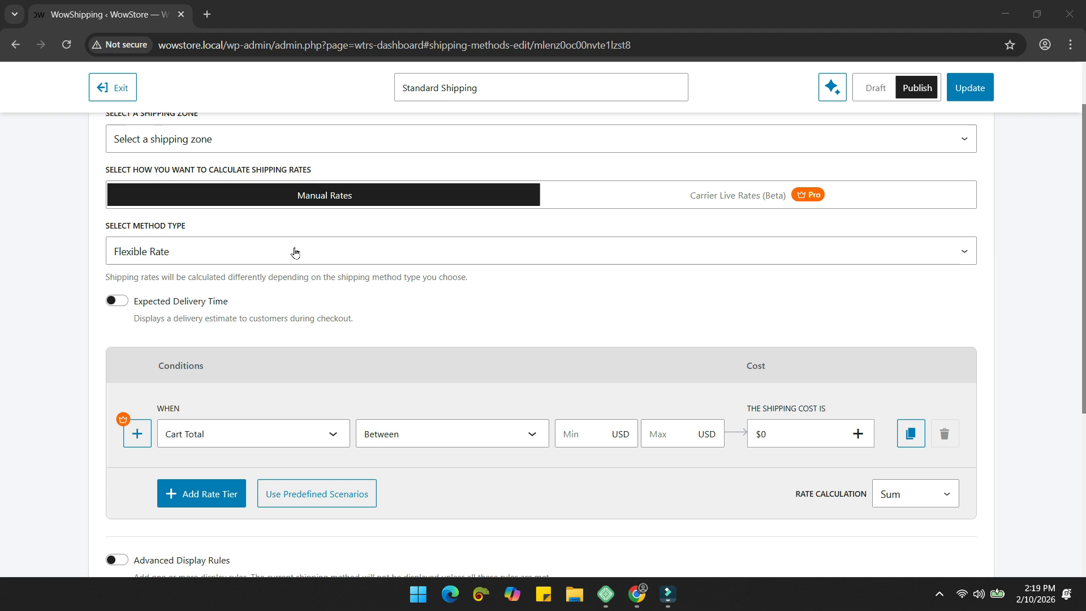
Step: Keep Flexible Rate as method type and enable expected delivery time with a 5-day maximum
{"action": "left_click", "coordinate": [294, 253]}
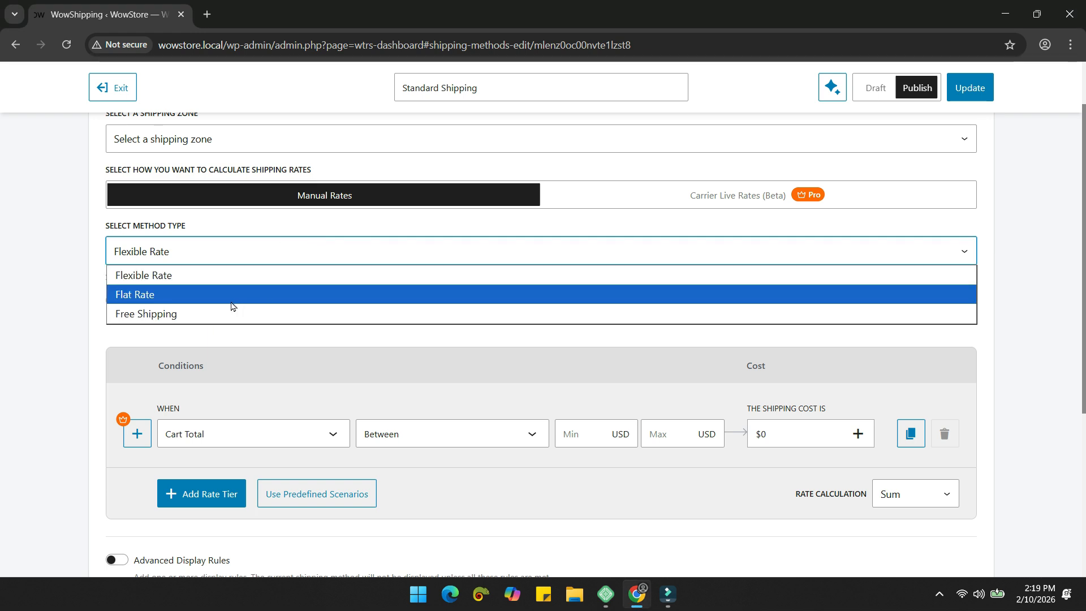
{"action": "left_click", "coordinate": [204, 276]}
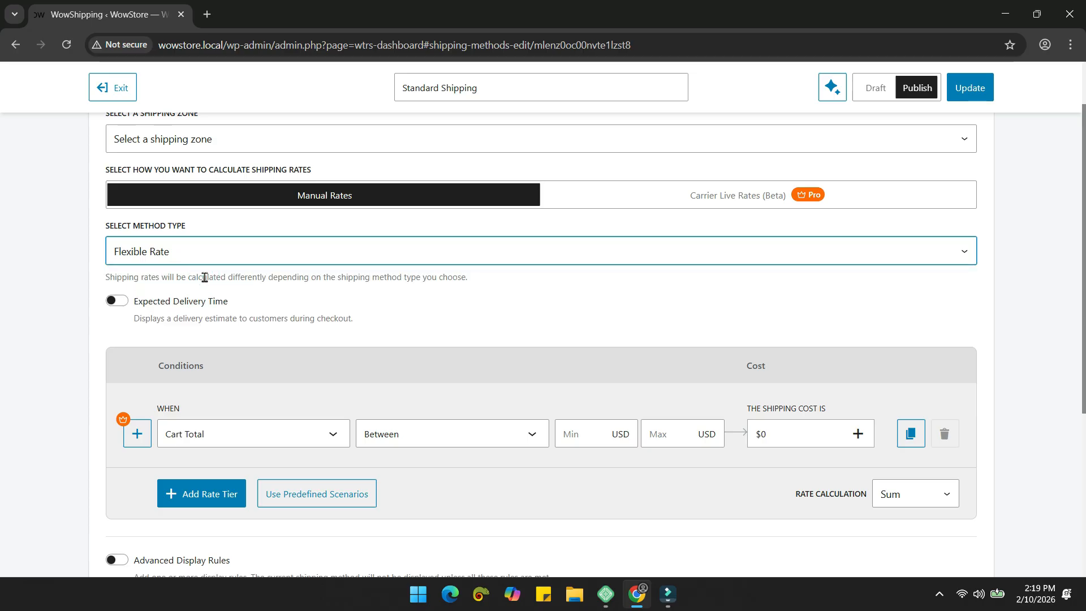
{"action": "scroll", "coordinate": [530, 271], "scroll_direction": "down", "scroll_amount": 1}
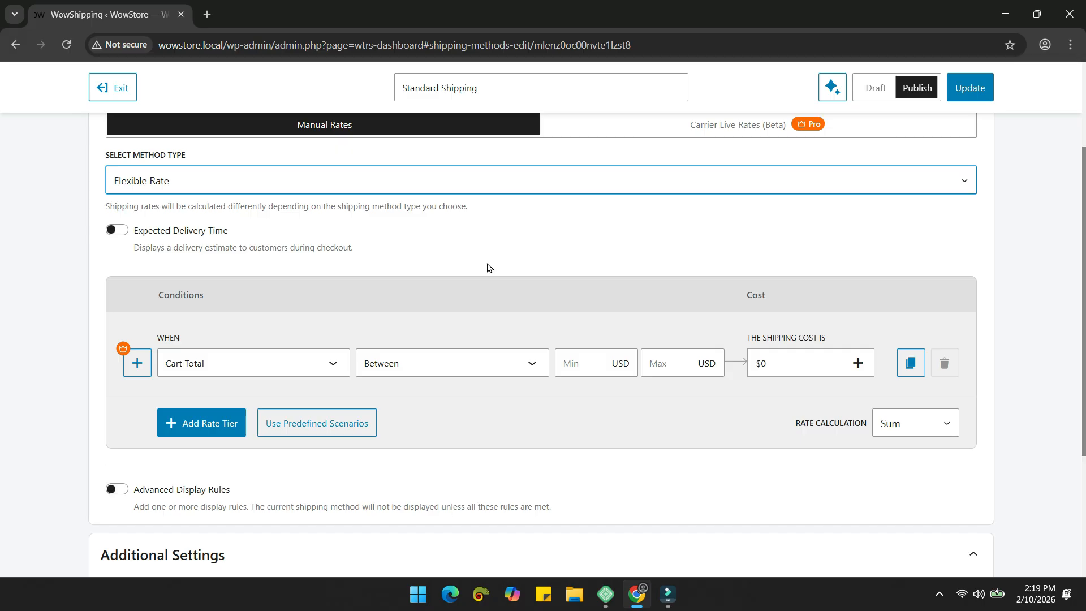
{"action": "left_click", "coordinate": [118, 231]}
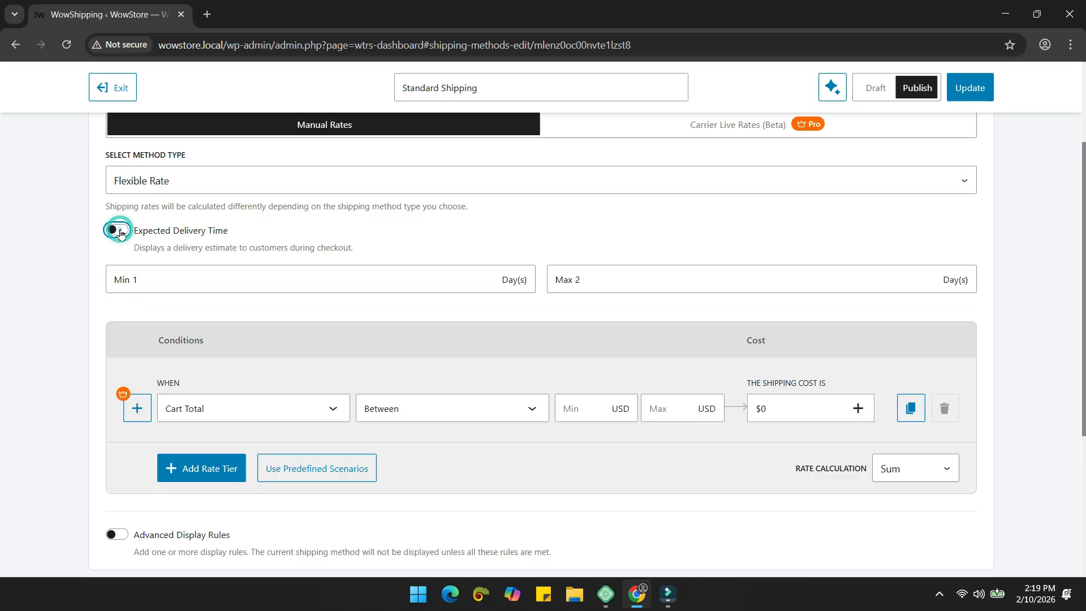
{"action": "left_click", "coordinate": [151, 270]}
{"action": "double_click", "coordinate": [611, 281]}
{"action": "type", "text": "5"}
{"action": "left_click", "coordinate": [570, 309]}
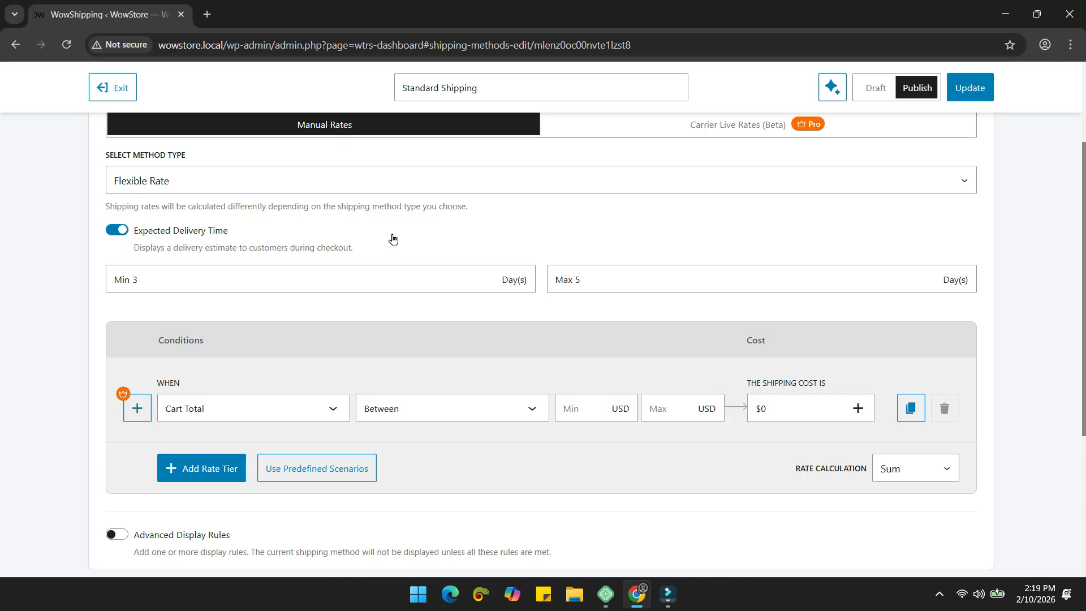
{"action": "scroll", "coordinate": [393, 238], "scroll_direction": "down", "scroll_amount": 1}
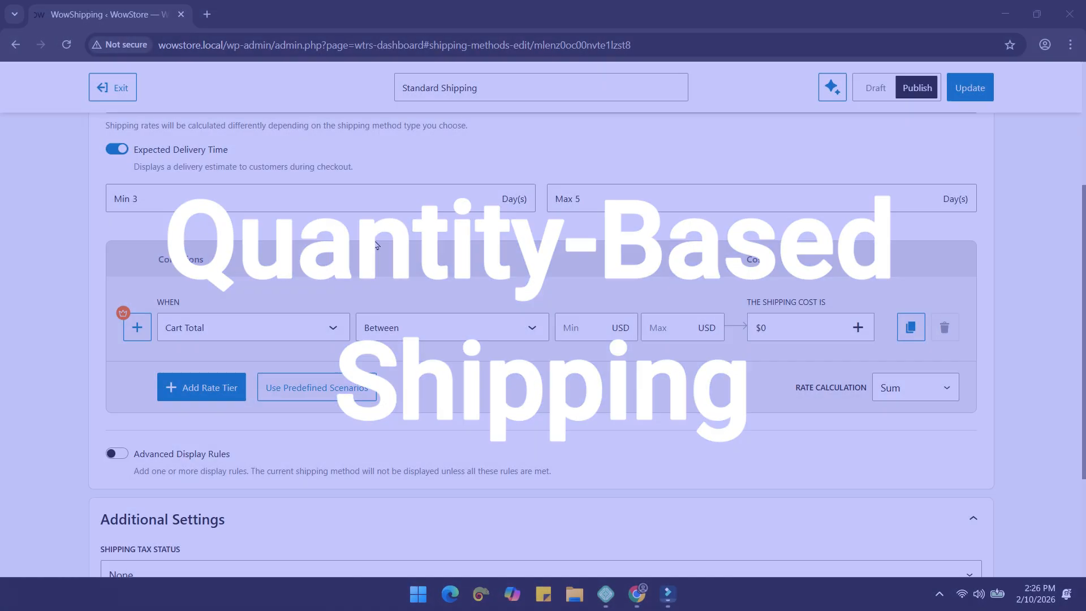
Step: Browse the rate tier's condition list across General, Cart, Product, Customer, Location and Others options
{"action": "scroll", "coordinate": [310, 201], "scroll_direction": "down", "scroll_amount": 2}
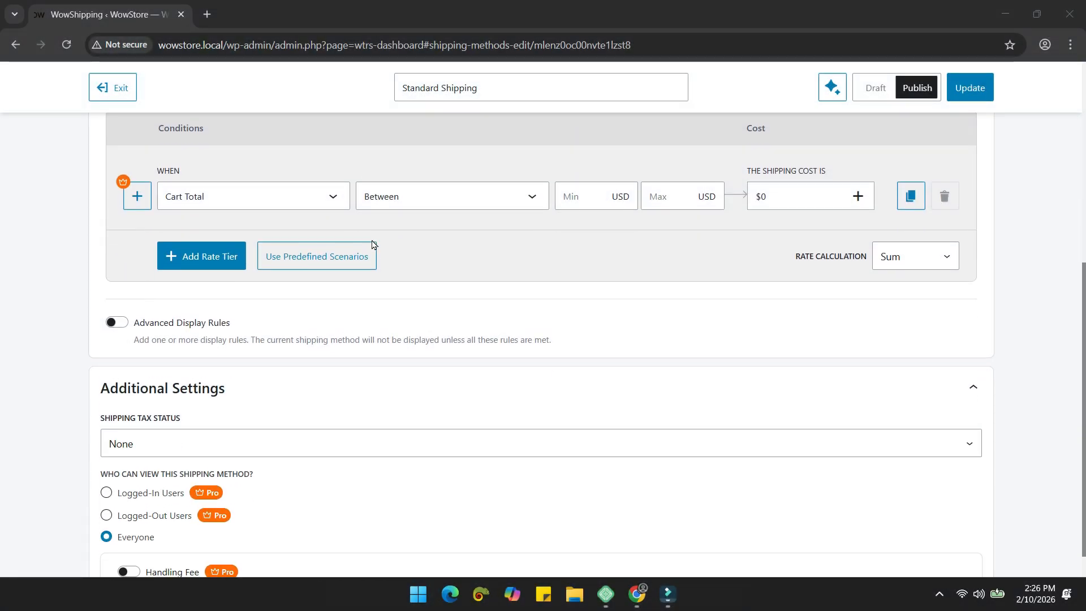
{"action": "left_click", "coordinate": [310, 200]}
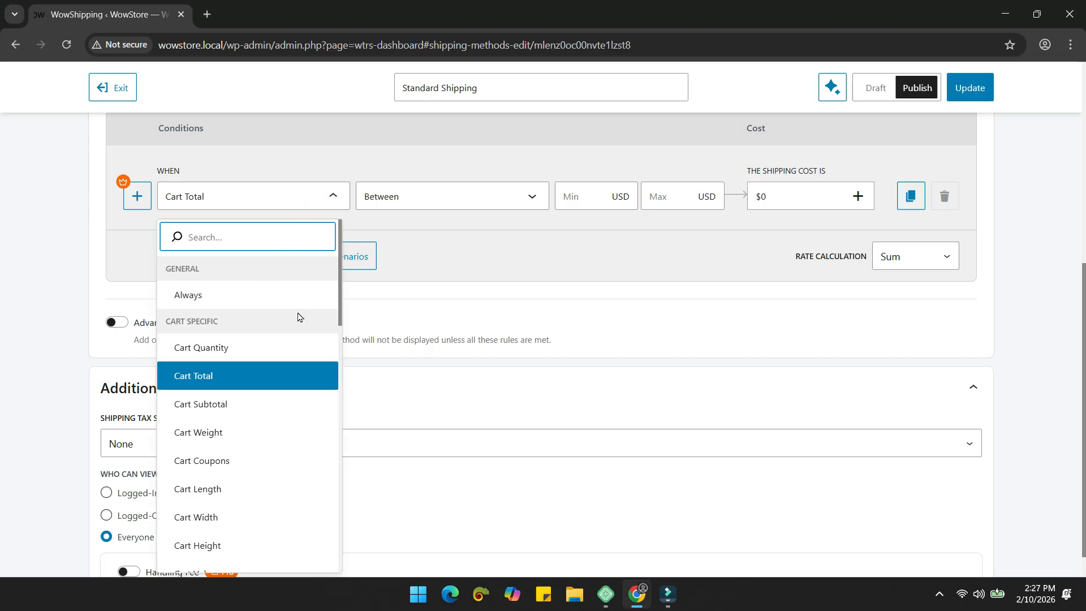
{"action": "scroll", "coordinate": [298, 317], "scroll_direction": "down", "scroll_amount": 2}
{"action": "scroll", "coordinate": [282, 342], "scroll_direction": "down", "scroll_amount": 5}
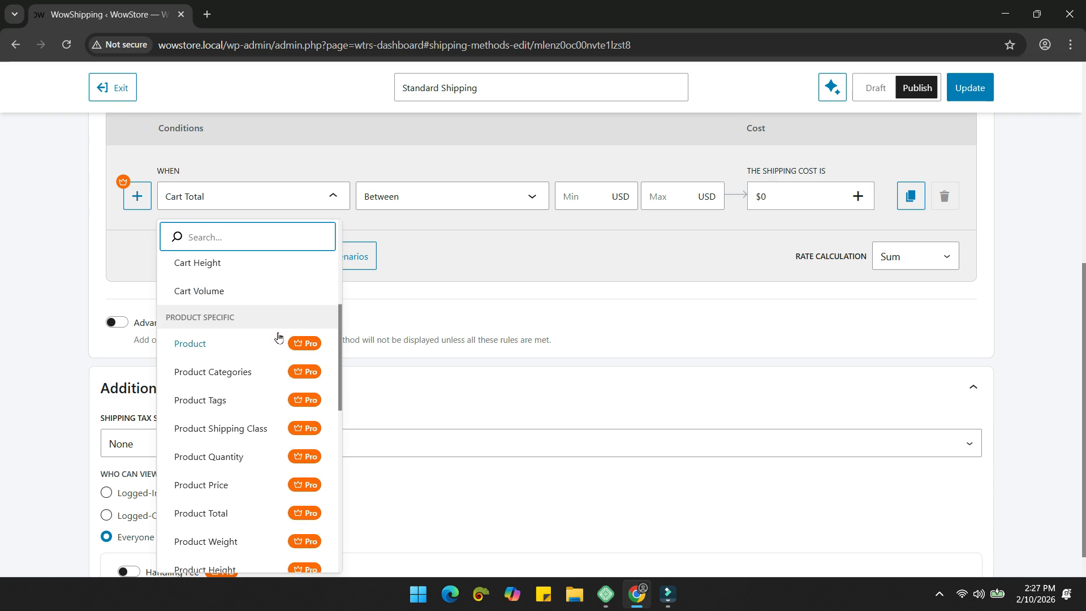
{"action": "scroll", "coordinate": [260, 343], "scroll_direction": "down", "scroll_amount": 3}
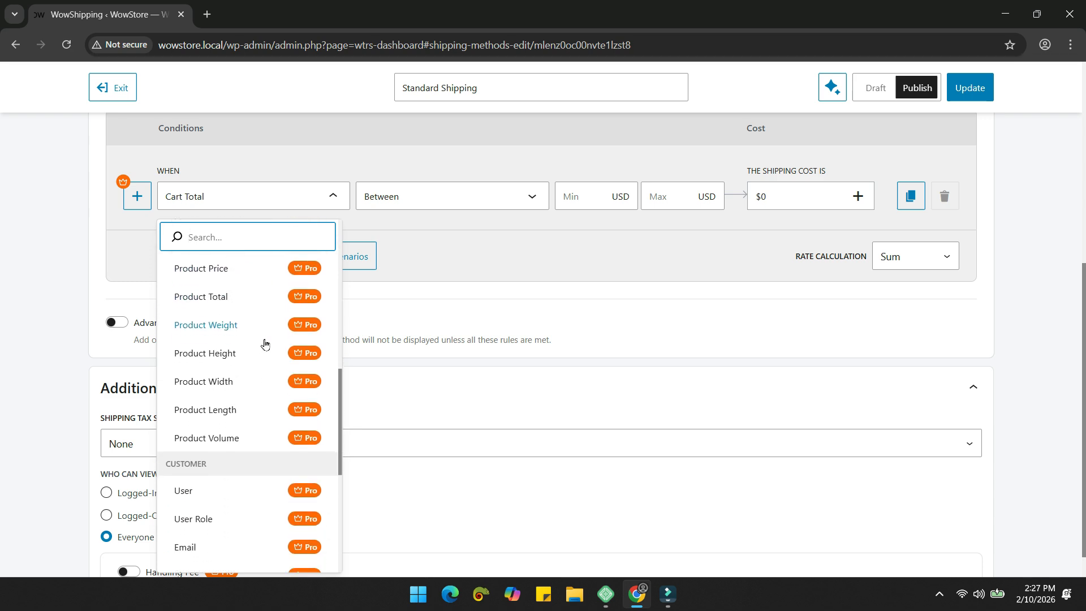
{"action": "scroll", "coordinate": [263, 346], "scroll_direction": "up", "scroll_amount": 1}
{"action": "scroll", "coordinate": [265, 350], "scroll_direction": "down", "scroll_amount": 8}
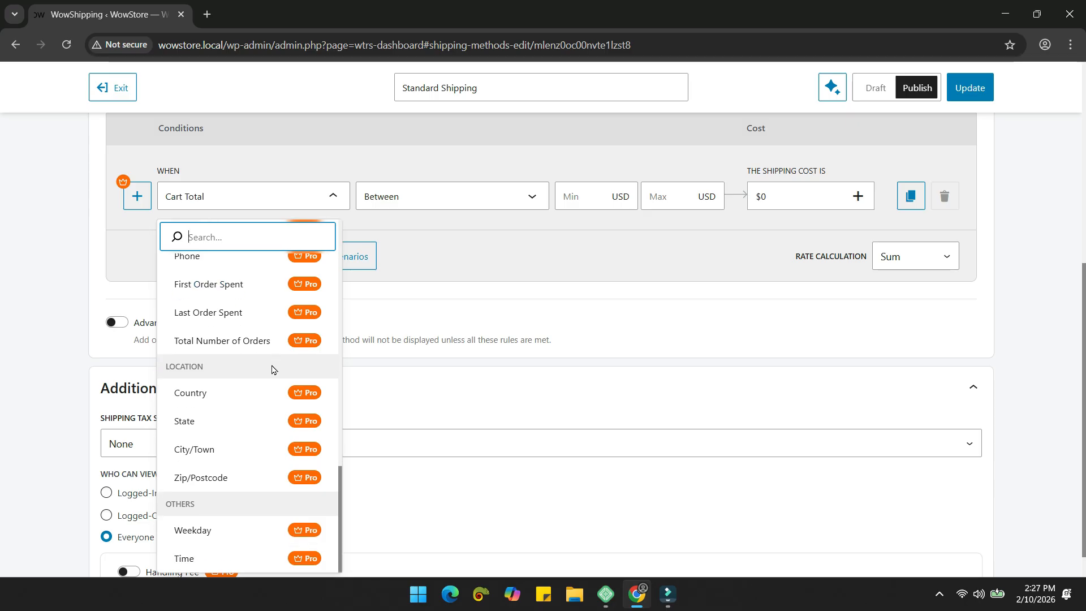
{"action": "scroll", "coordinate": [287, 403], "scroll_direction": "up", "scroll_amount": 6}
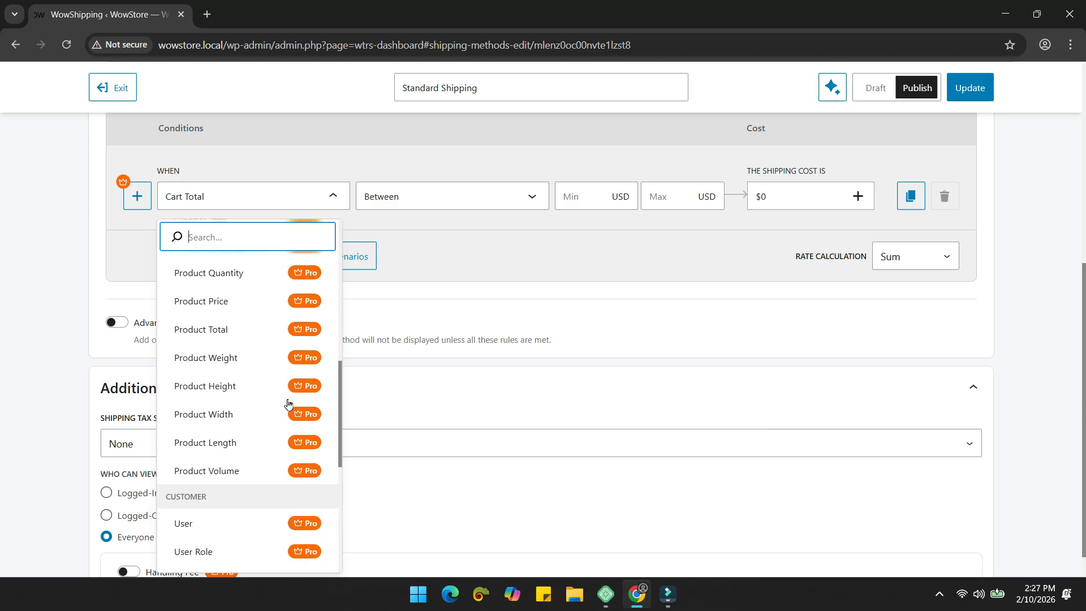
{"action": "scroll", "coordinate": [287, 403], "scroll_direction": "up", "scroll_amount": 5}
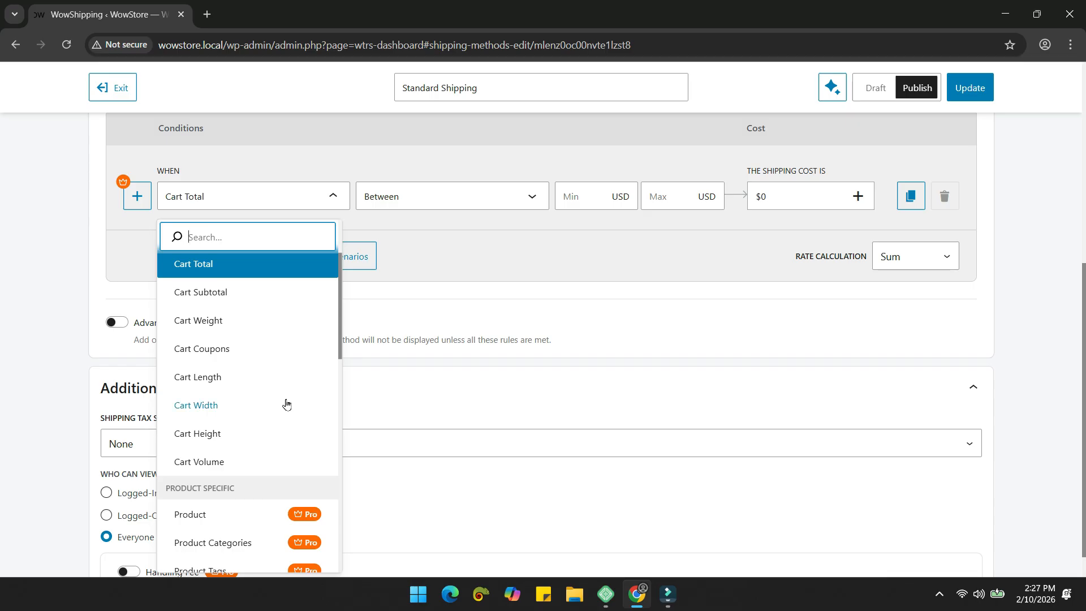
{"action": "scroll", "coordinate": [286, 403], "scroll_direction": "up", "scroll_amount": 2}
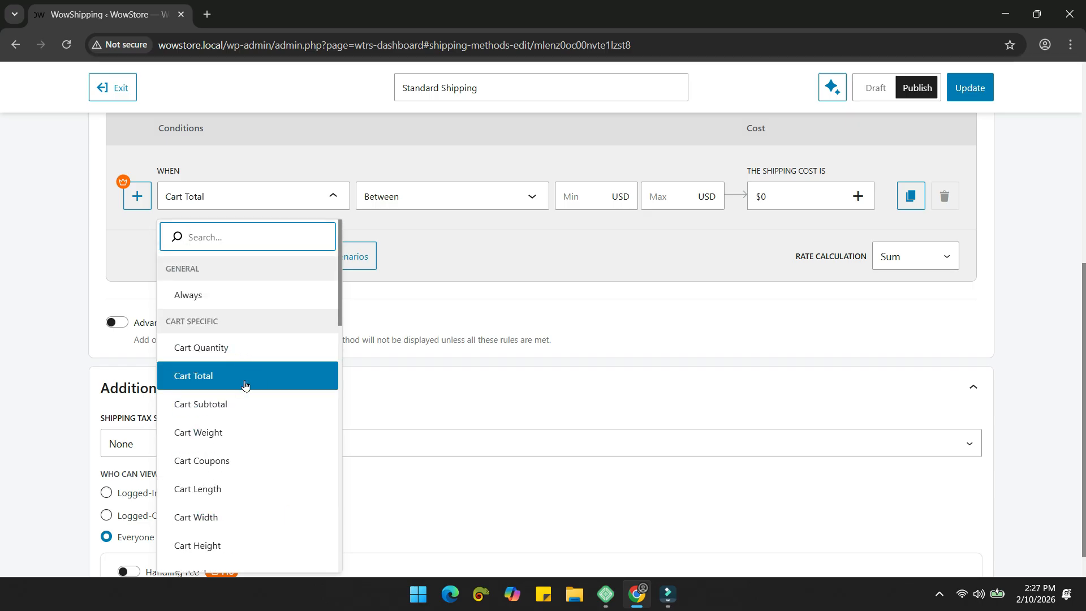
{"action": "scroll", "coordinate": [244, 384], "scroll_direction": "down", "scroll_amount": 2}
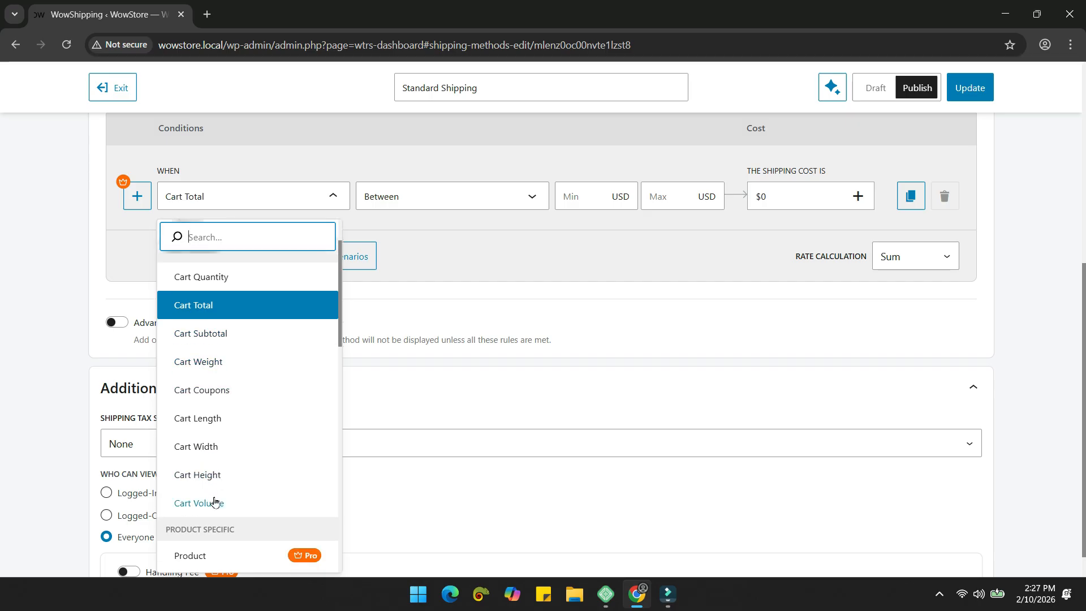
{"action": "scroll", "coordinate": [247, 422], "scroll_direction": "up", "scroll_amount": 2}
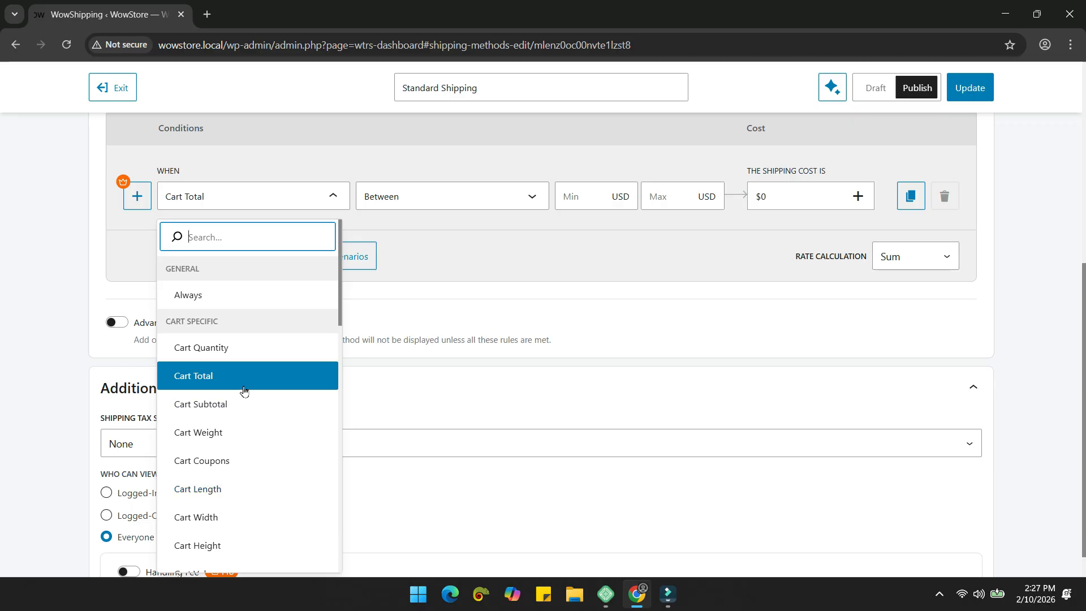
Step: Make the first tier charge a $3 fixed rate when Cart Quantity is less than 5
{"action": "left_click", "coordinate": [224, 356]}
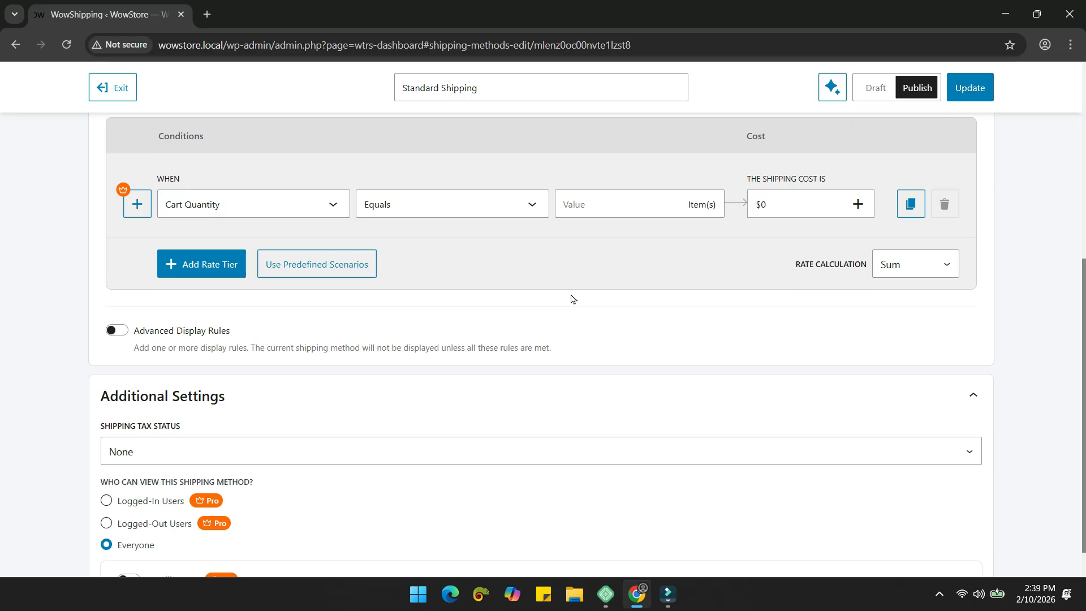
{"action": "scroll", "coordinate": [572, 297], "scroll_direction": "up", "scroll_amount": 3}
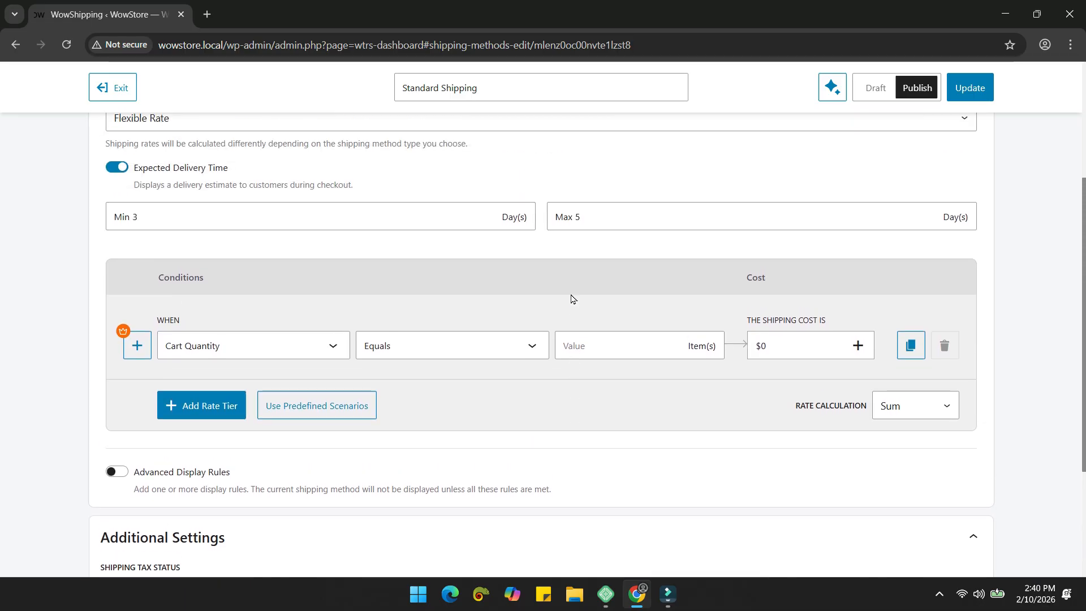
{"action": "scroll", "coordinate": [571, 298], "scroll_direction": "down", "scroll_amount": 1}
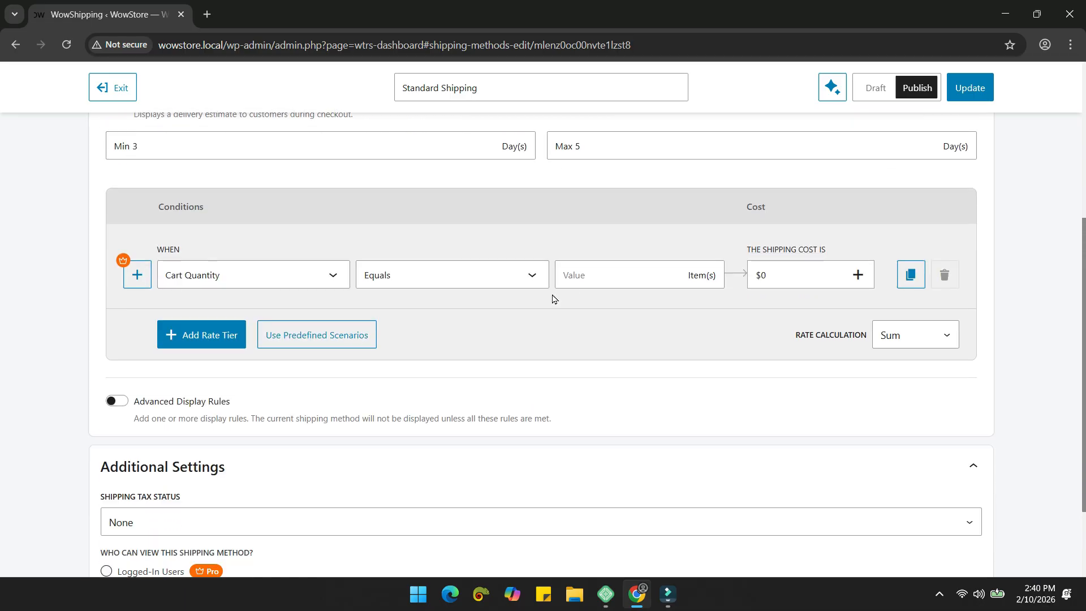
{"action": "left_click", "coordinate": [331, 275]}
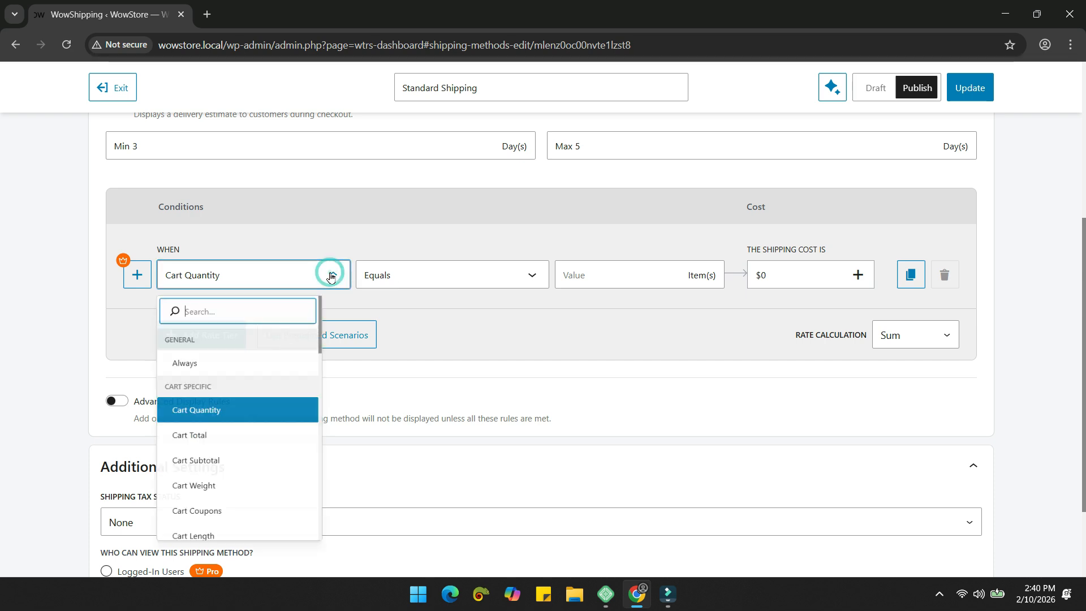
{"action": "left_click", "coordinate": [263, 424]}
{"action": "left_click", "coordinate": [452, 274]}
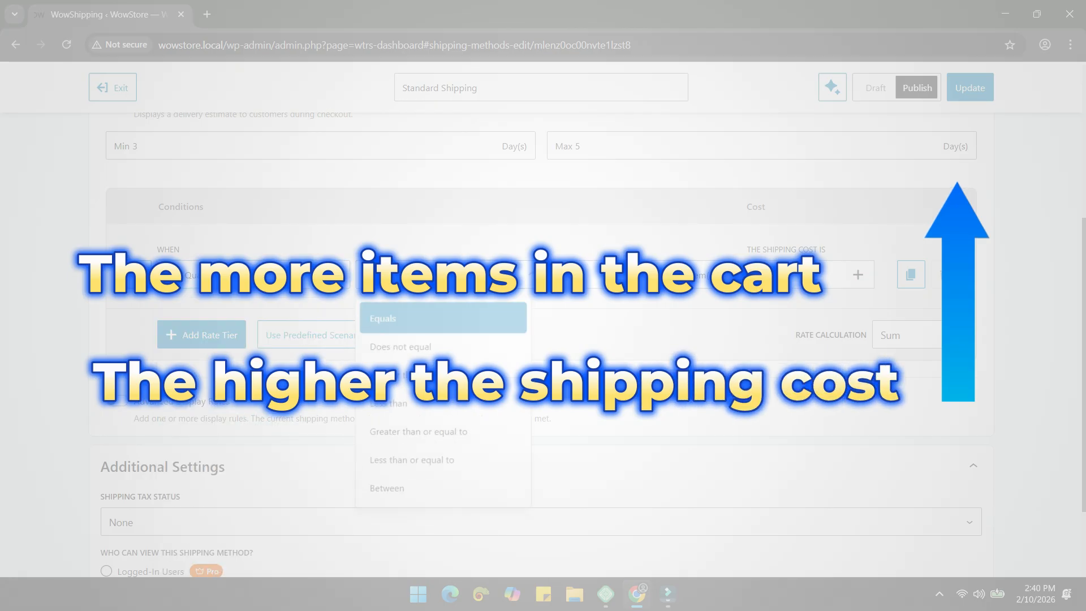
{"action": "left_click", "coordinate": [431, 400]}
{"action": "left_click", "coordinate": [581, 280]}
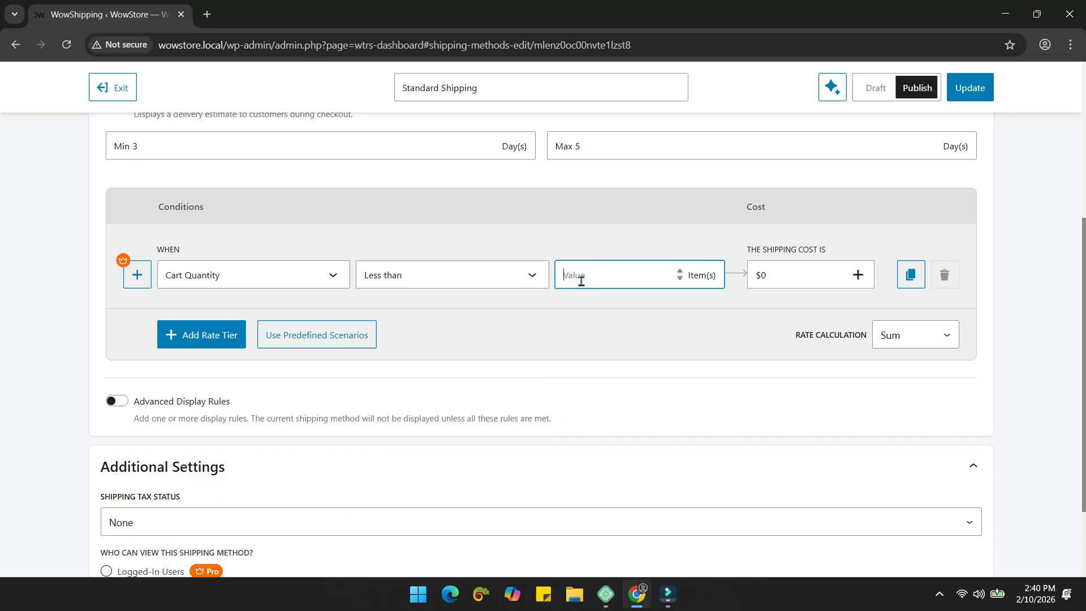
{"action": "left_click", "coordinate": [776, 275]}
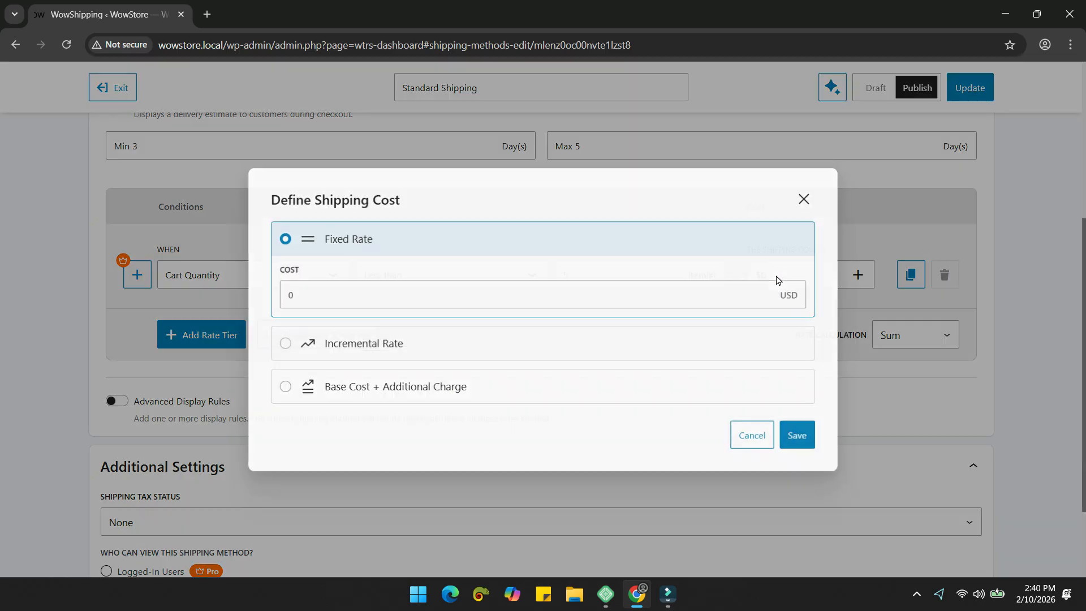
{"action": "left_click", "coordinate": [531, 301]}
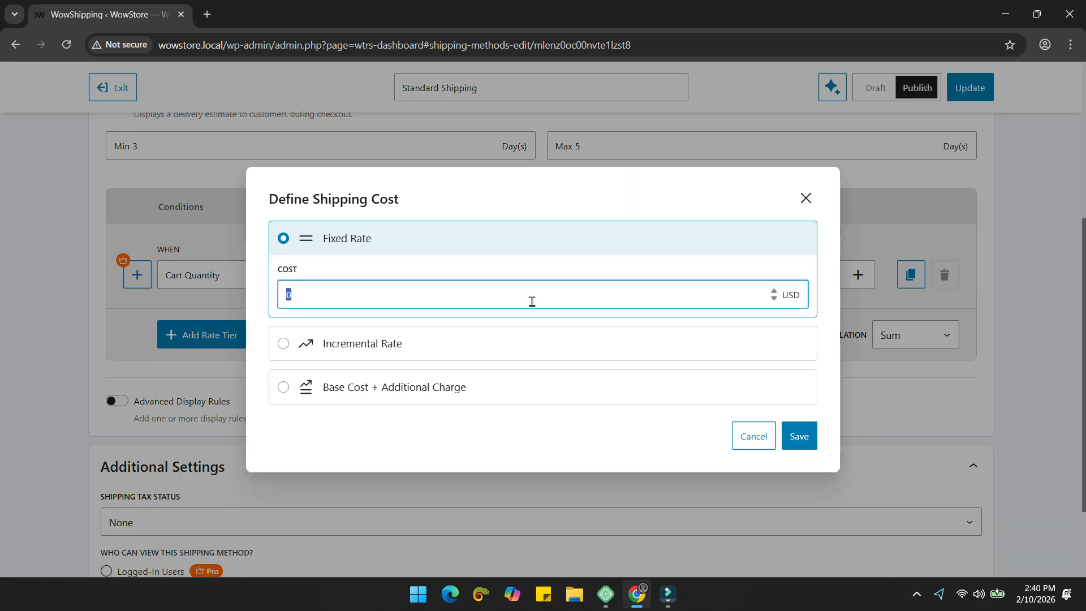
{"action": "left_click", "coordinate": [810, 439]}
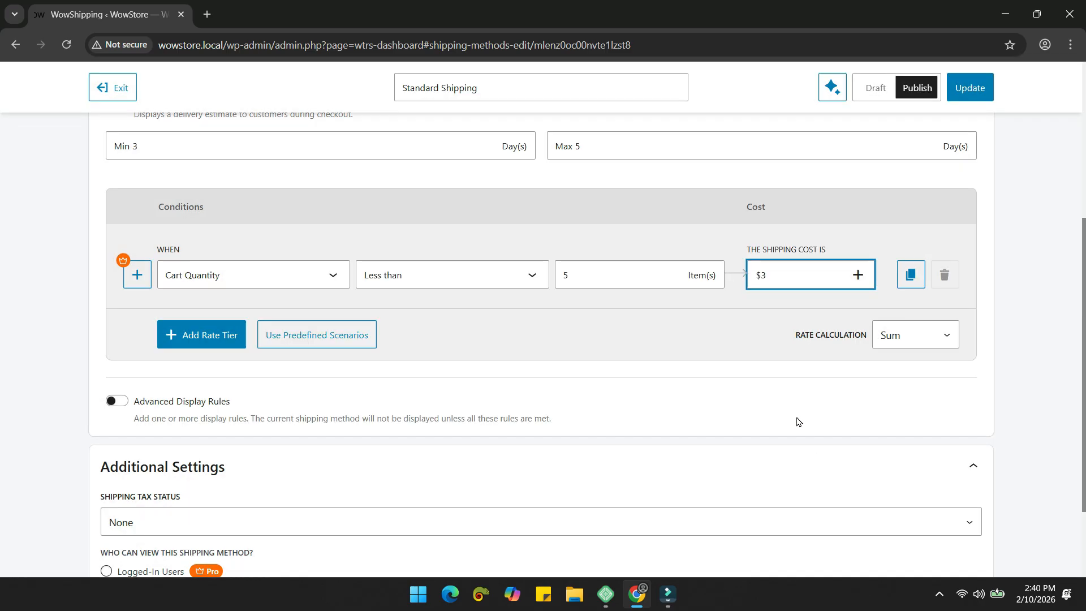
Step: Add a second tier charging $5 for carts between 5 and 10 items
{"action": "scroll", "coordinate": [489, 384], "scroll_direction": "down", "scroll_amount": 1}
{"action": "left_click", "coordinate": [222, 269]}
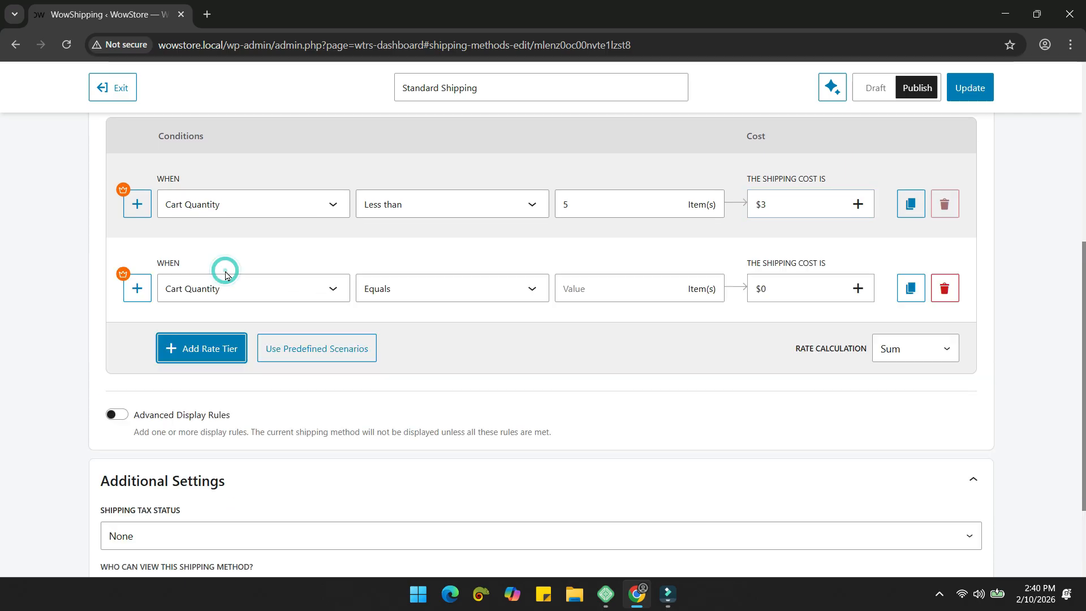
{"action": "left_click", "coordinate": [454, 302]}
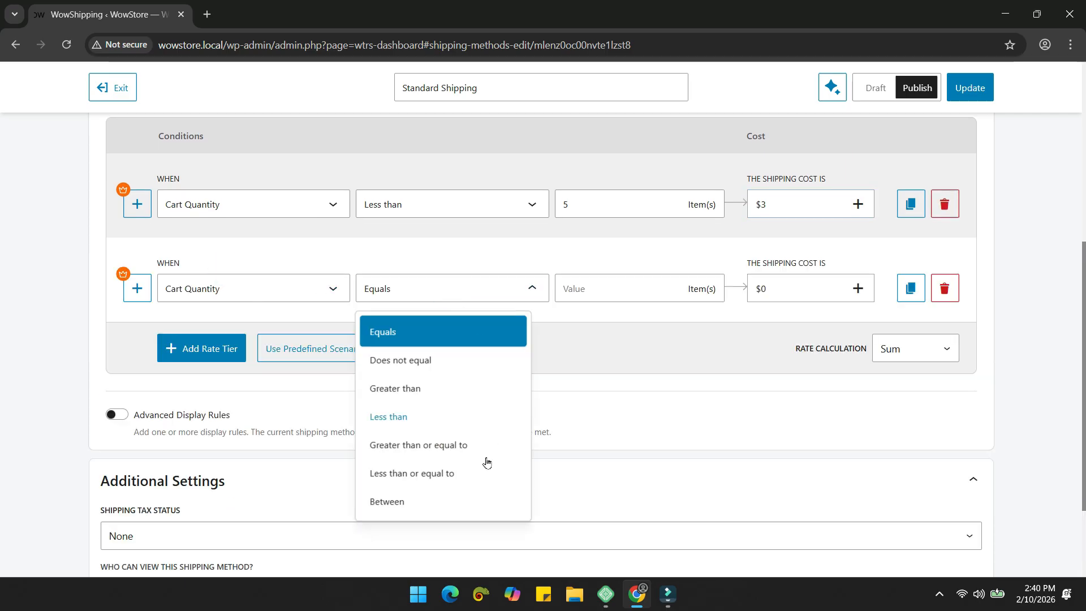
{"action": "left_click", "coordinate": [466, 502]}
{"action": "left_click", "coordinate": [584, 289]}
{"action": "left_click", "coordinate": [665, 295]}
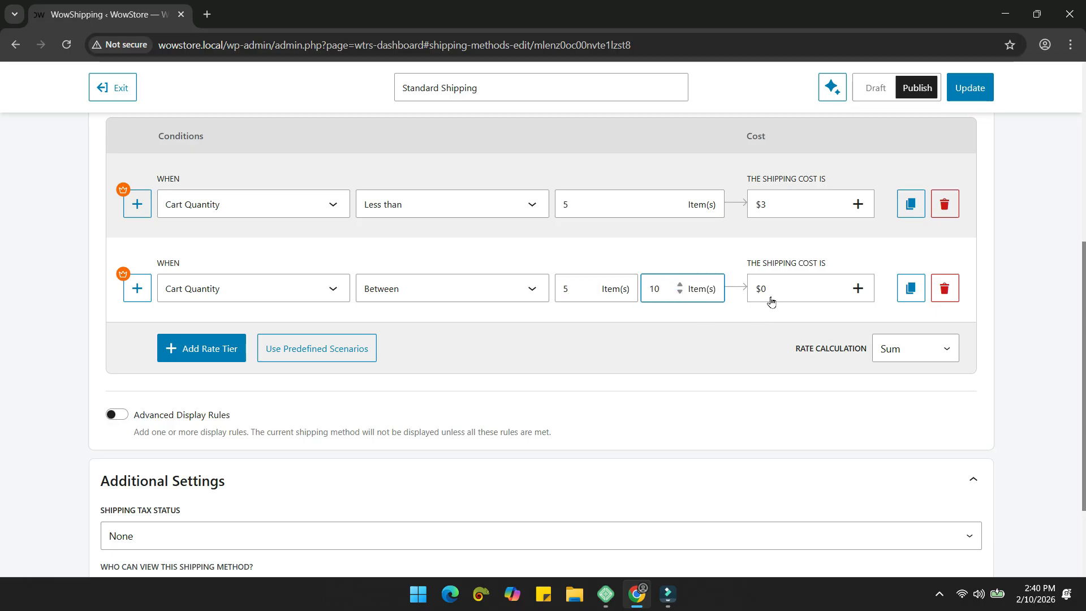
{"action": "left_click", "coordinate": [771, 301]}
{"action": "left_click", "coordinate": [663, 301]}
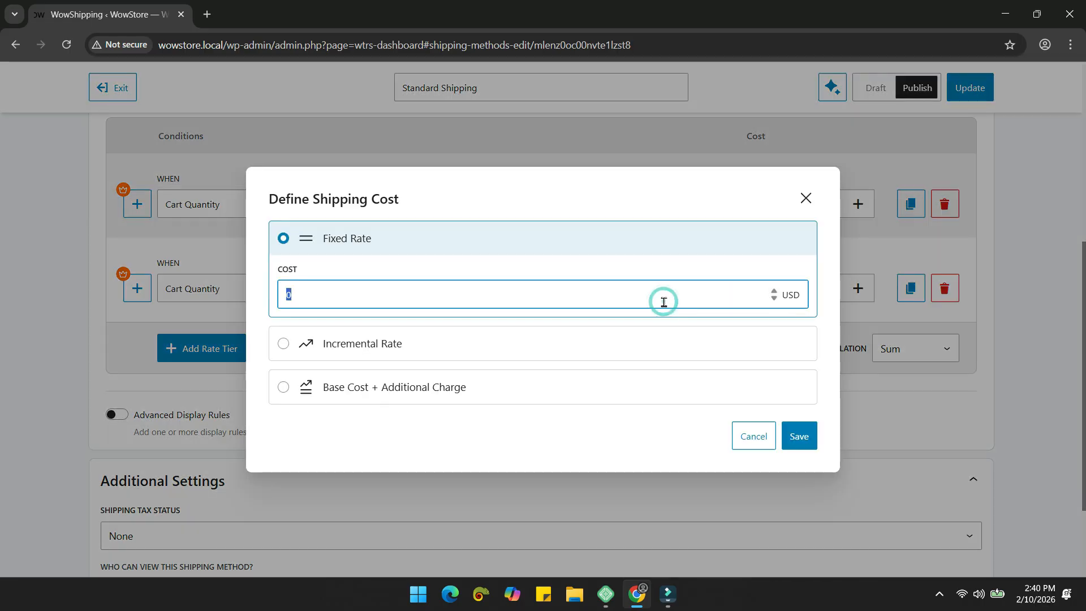
{"action": "left_click", "coordinate": [797, 437]}
Step: Add a third tier charging $8 for carts greater than 10 items
{"action": "scroll", "coordinate": [396, 328], "scroll_direction": "down", "scroll_amount": 1}
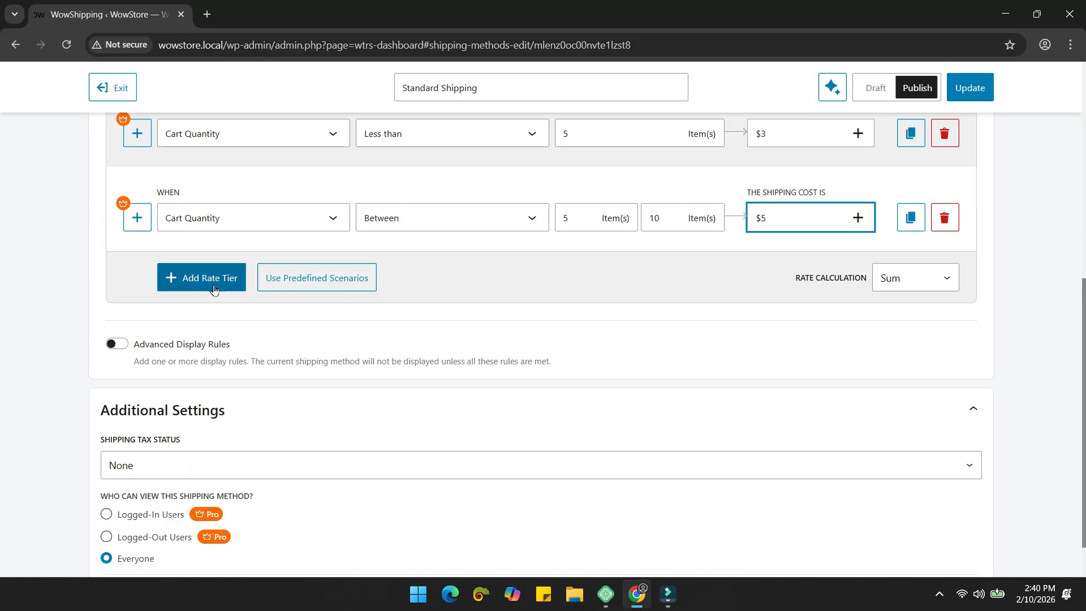
{"action": "left_click", "coordinate": [198, 281]}
{"action": "left_click", "coordinate": [421, 304]}
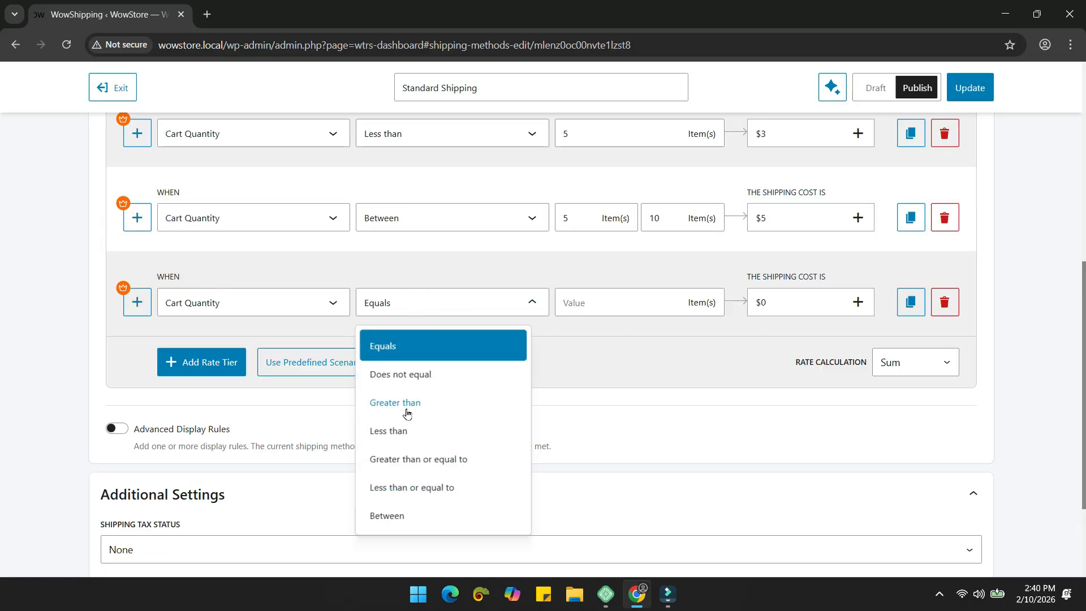
{"action": "left_click", "coordinate": [406, 403]}
{"action": "left_click", "coordinate": [577, 311]}
{"action": "type", "text": "10"}
{"action": "left_click", "coordinate": [780, 303]}
{"action": "left_click", "coordinate": [487, 296]}
{"action": "type", "text": "8"}
{"action": "left_click", "coordinate": [796, 435]}
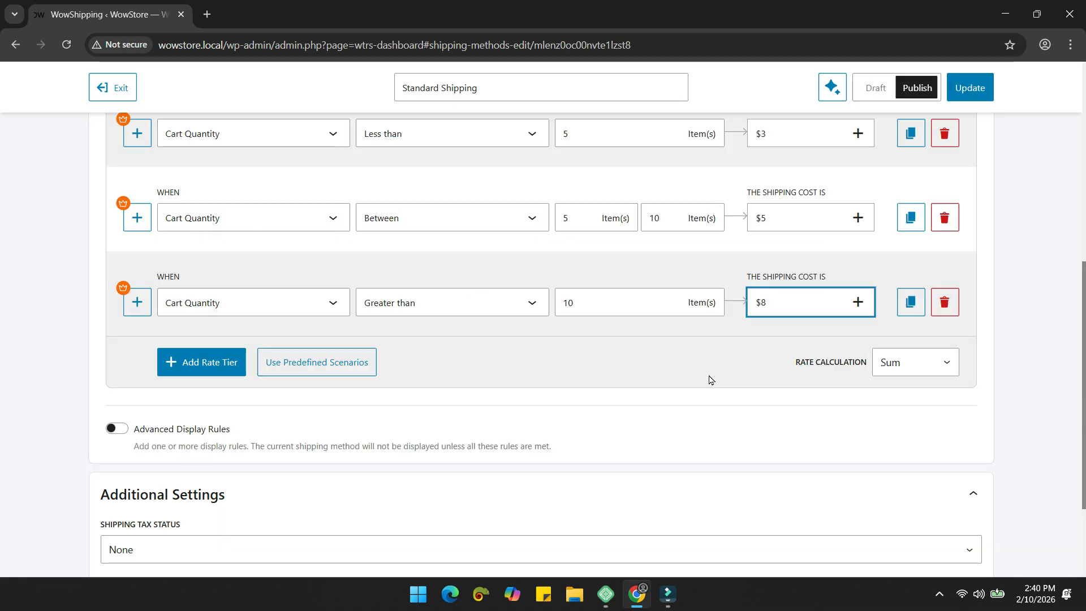
Step: Add extra empty rate tiers and delete the unneeded ones
{"action": "scroll", "coordinate": [711, 379], "scroll_direction": "up", "scroll_amount": 1}
{"action": "scroll", "coordinate": [711, 376], "scroll_direction": "down", "scroll_amount": 2}
{"action": "left_click", "coordinate": [200, 294]}
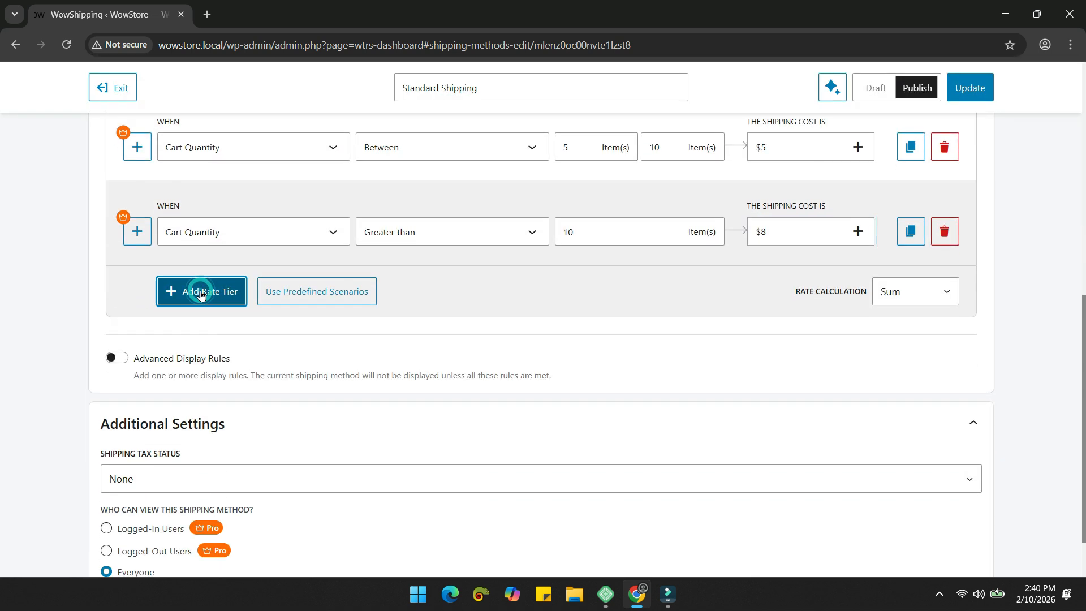
{"action": "left_click", "coordinate": [197, 378]}
{"action": "left_click", "coordinate": [201, 461]}
{"action": "left_click", "coordinate": [943, 316]}
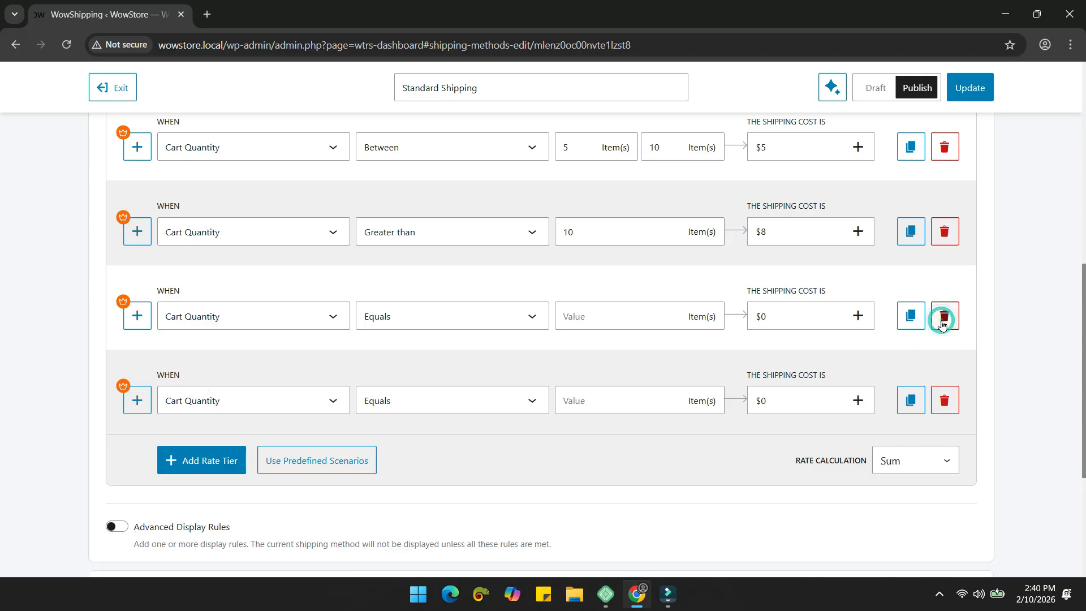
{"action": "left_click", "coordinate": [943, 316]}
{"action": "left_click", "coordinate": [943, 316]}
{"action": "scroll", "coordinate": [690, 381], "scroll_direction": "up", "scroll_amount": 3}
{"action": "scroll", "coordinate": [688, 382], "scroll_direction": "up", "scroll_amount": 1}
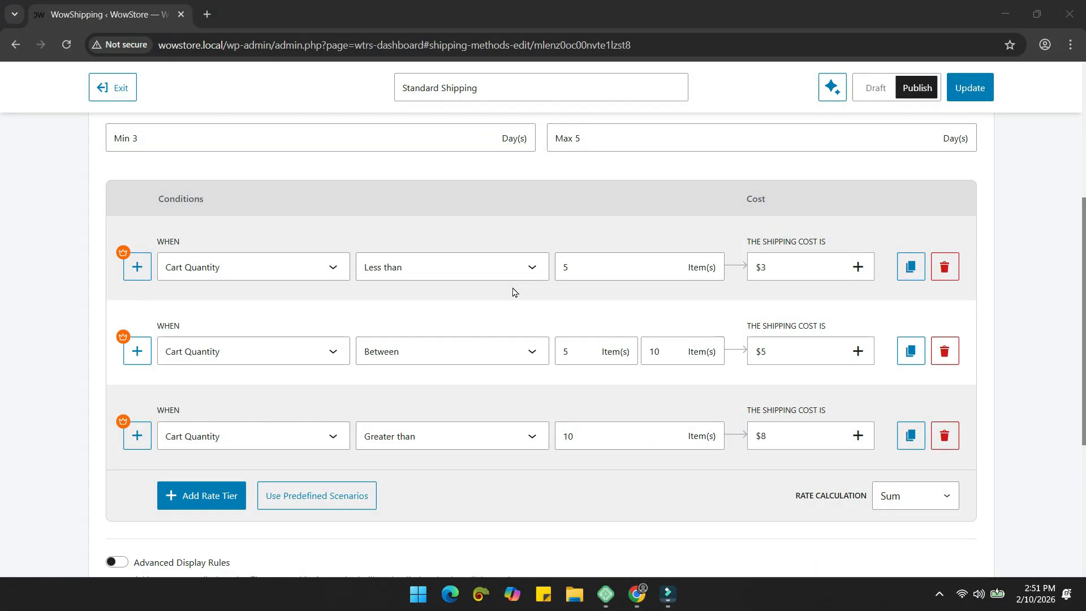
Step: Review the first tier's condition list without changes, then open Standard Shipping's row actions menu
{"action": "scroll", "coordinate": [513, 292], "scroll_direction": "down", "scroll_amount": 1}
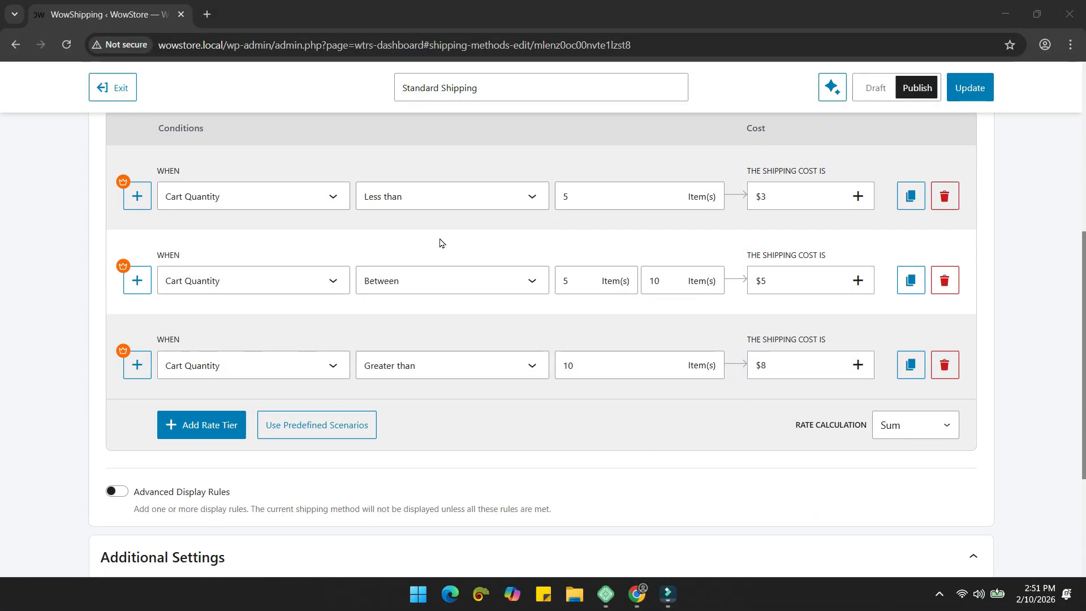
{"action": "left_click", "coordinate": [325, 200]}
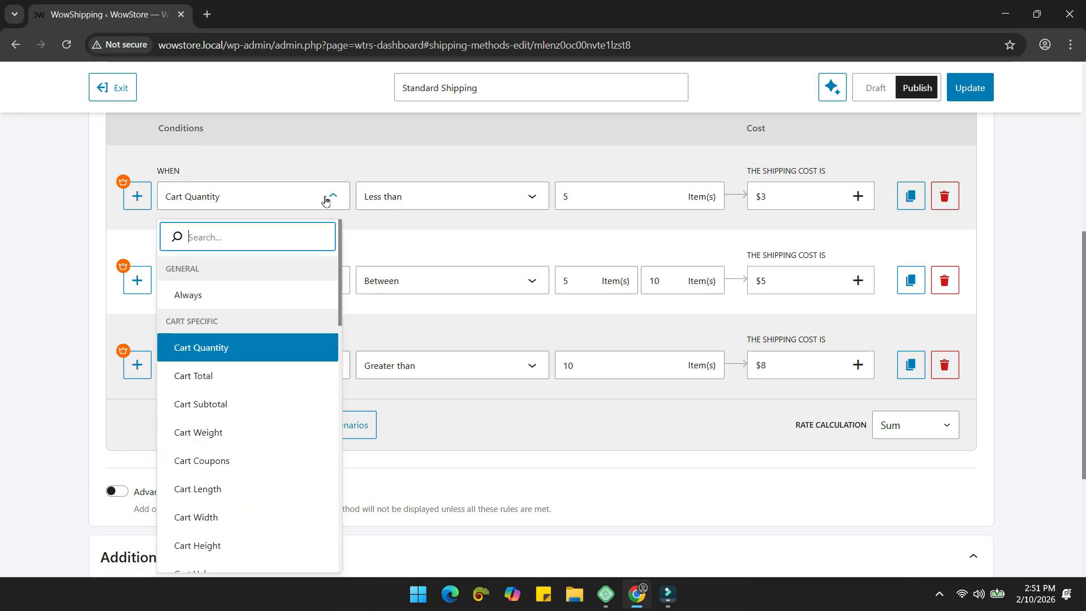
{"action": "scroll", "coordinate": [256, 394], "scroll_direction": "down", "scroll_amount": 8}
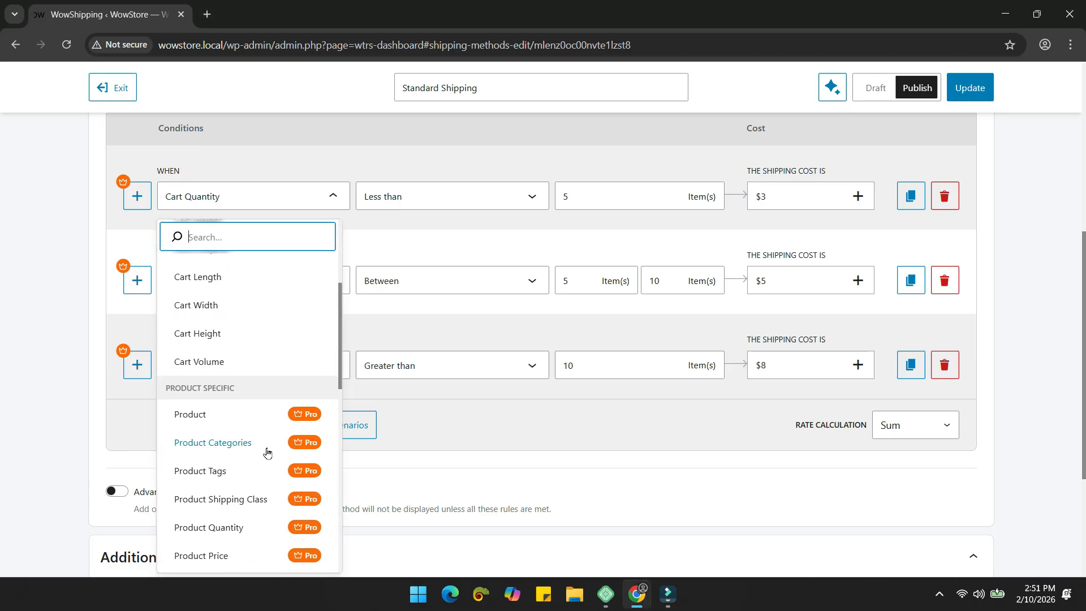
{"action": "scroll", "coordinate": [248, 483], "scroll_direction": "up", "scroll_amount": 9}
{"action": "scroll", "coordinate": [213, 337], "scroll_direction": "up", "scroll_amount": 2}
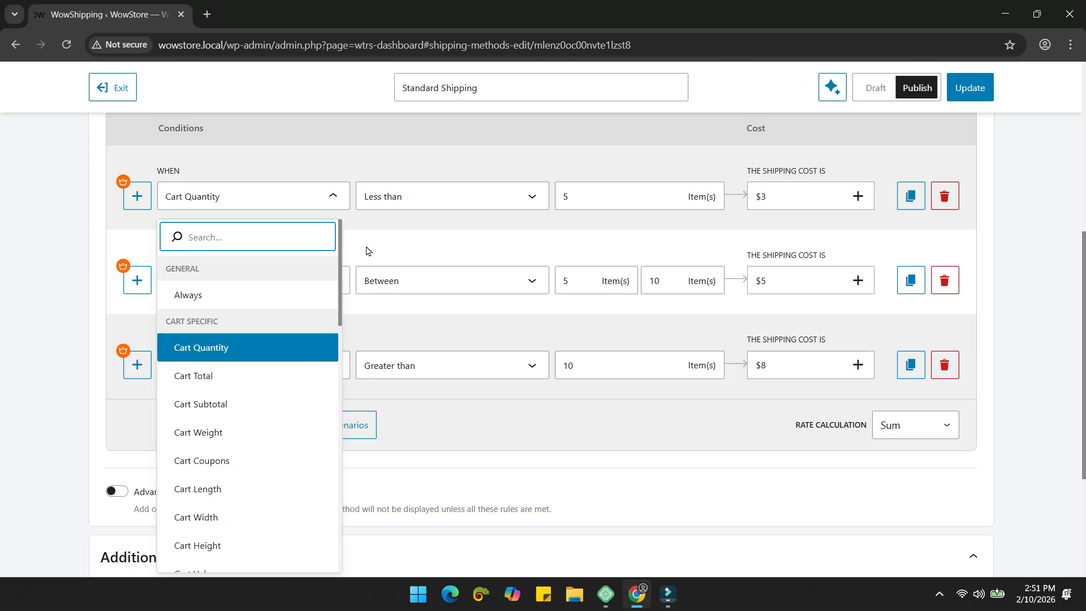
{"action": "left_click", "coordinate": [389, 243]}
{"action": "scroll", "coordinate": [389, 243], "scroll_direction": "up", "scroll_amount": 6}
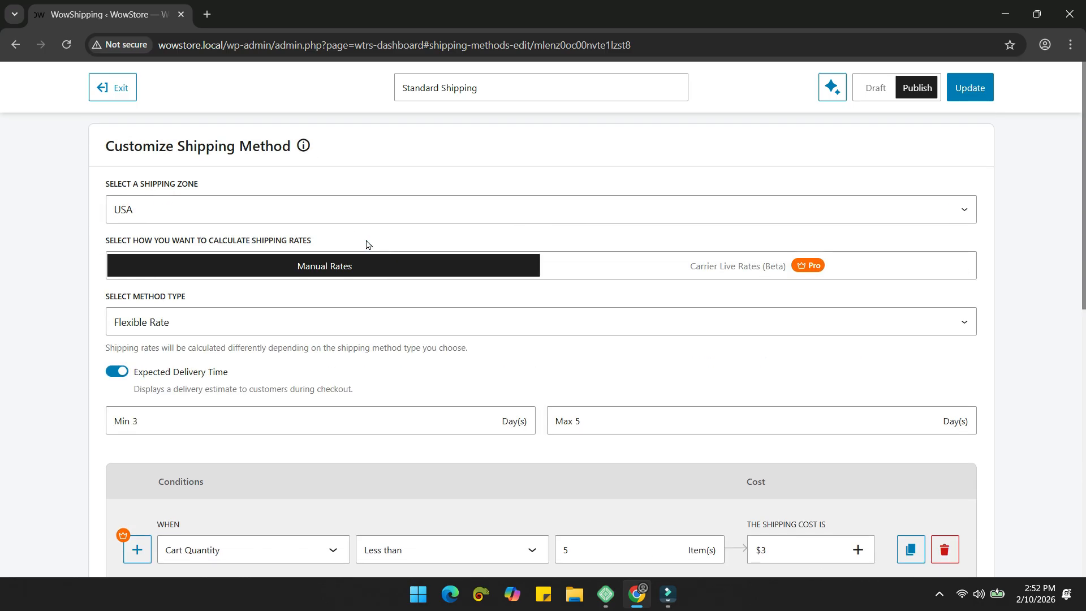
{"action": "scroll", "coordinate": [706, 262], "scroll_direction": "down", "scroll_amount": 5}
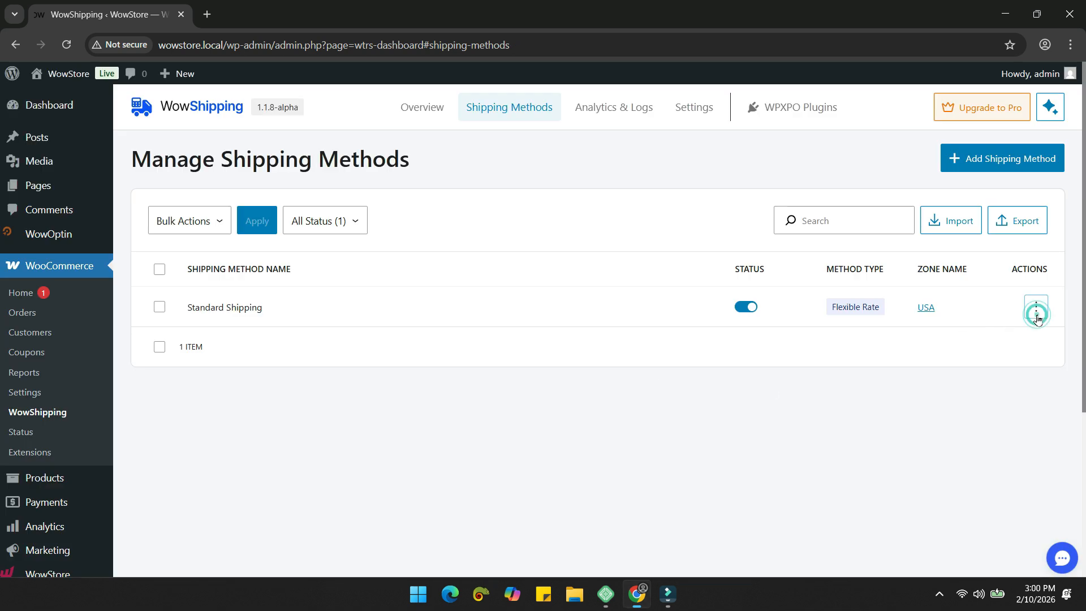
{"action": "left_click", "coordinate": [1035, 307]}
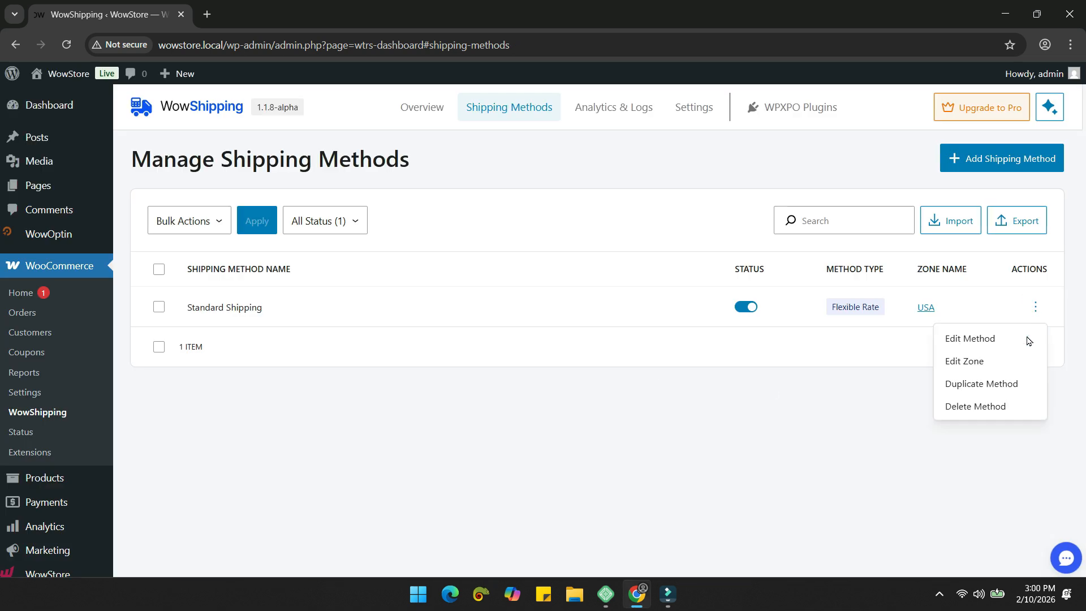
Step: Duplicate the Standard Shipping method and assign the copy to the Canada zone
{"action": "left_click", "coordinate": [975, 389]}
{"action": "left_click", "coordinate": [680, 353]}
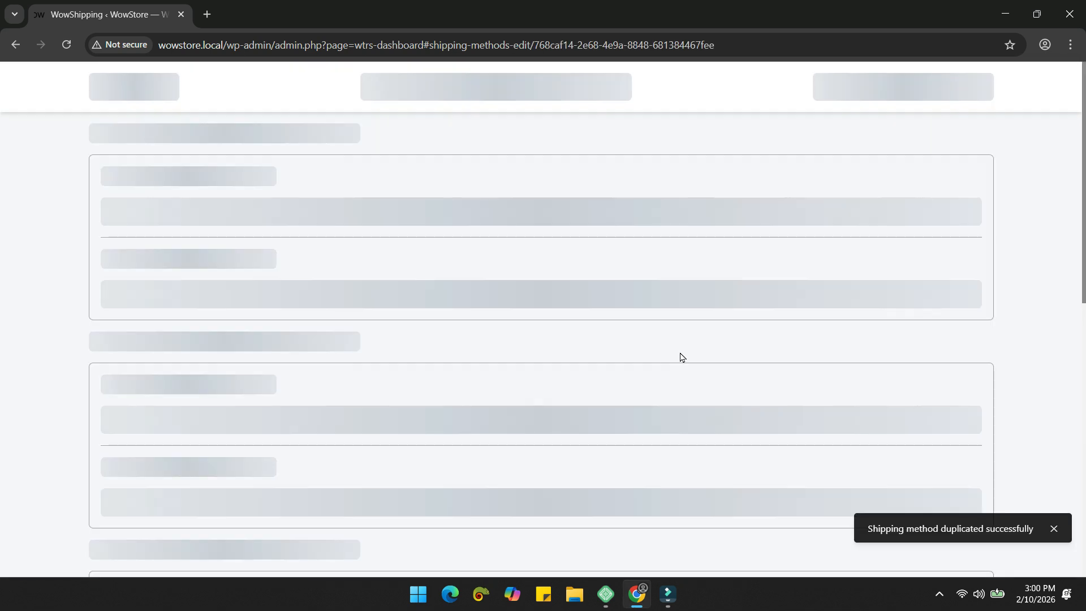
{"action": "left_click", "coordinate": [221, 213]}
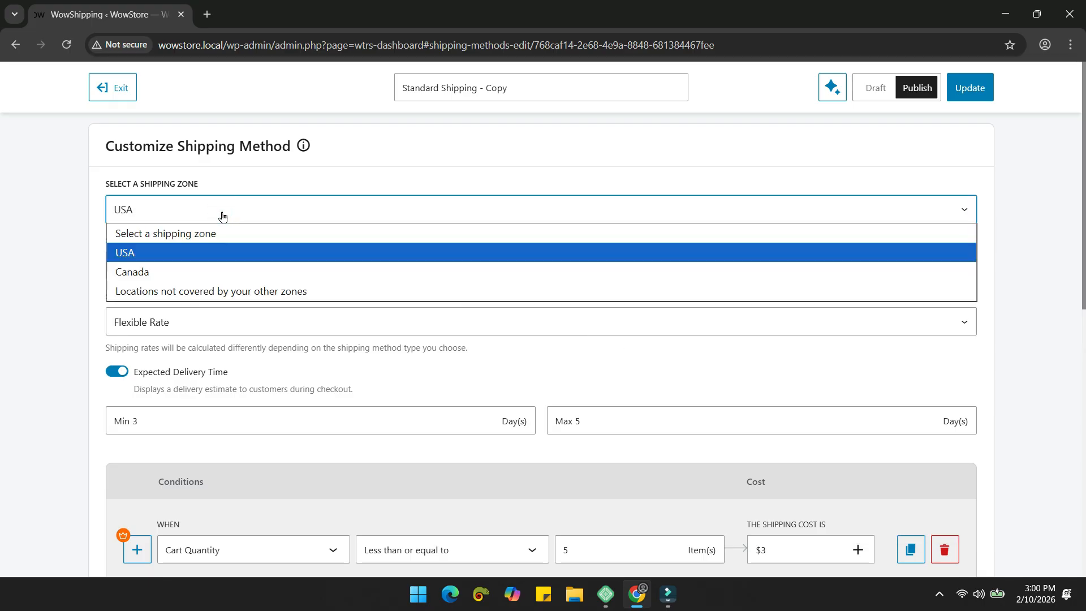
{"action": "left_click", "coordinate": [181, 273]}
{"action": "scroll", "coordinate": [589, 332], "scroll_direction": "down", "scroll_amount": 5}
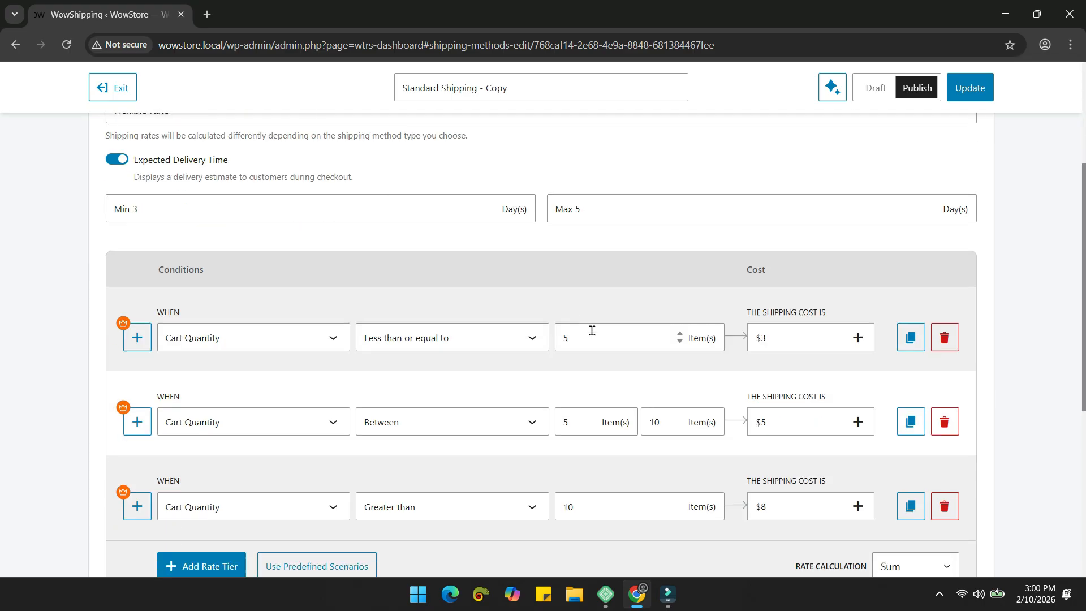
Step: Reprice the copy's Cart Quantity tiers to $5, $9 and $11 and update the rule
{"action": "left_click", "coordinate": [771, 268]}
{"action": "left_click", "coordinate": [578, 299]}
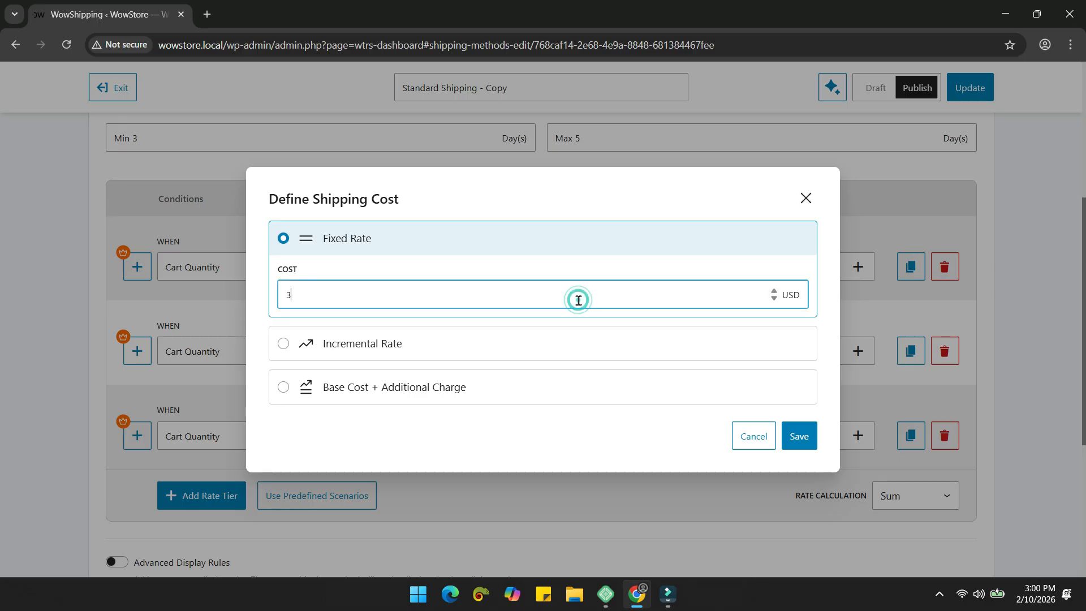
{"action": "left_click", "coordinate": [795, 436]}
{"action": "left_click", "coordinate": [818, 360]}
{"action": "left_click", "coordinate": [446, 301]}
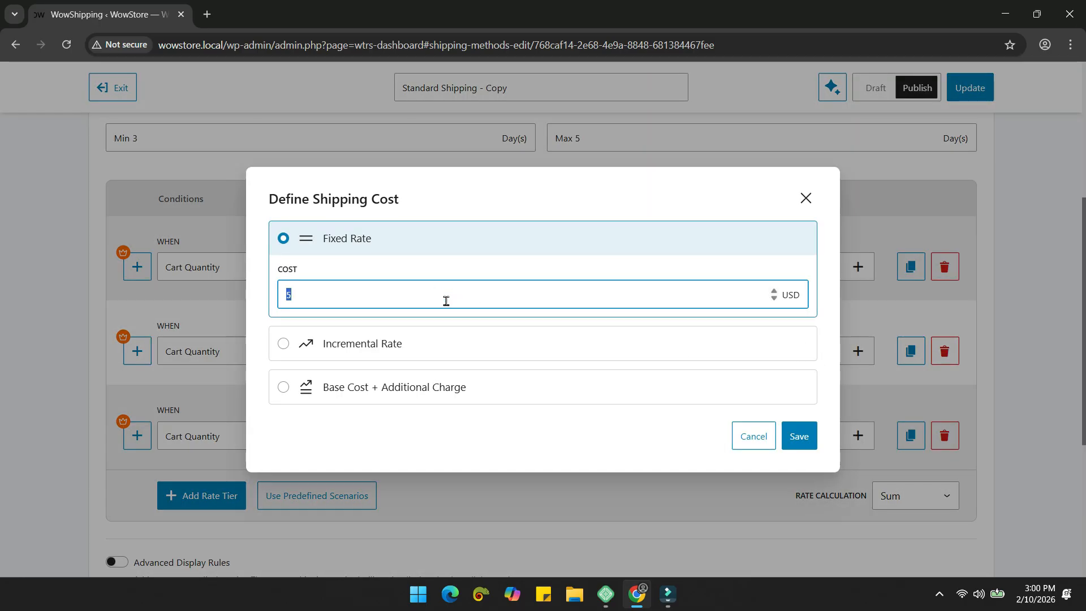
{"action": "left_click", "coordinate": [791, 449]}
{"action": "left_click", "coordinate": [803, 433]}
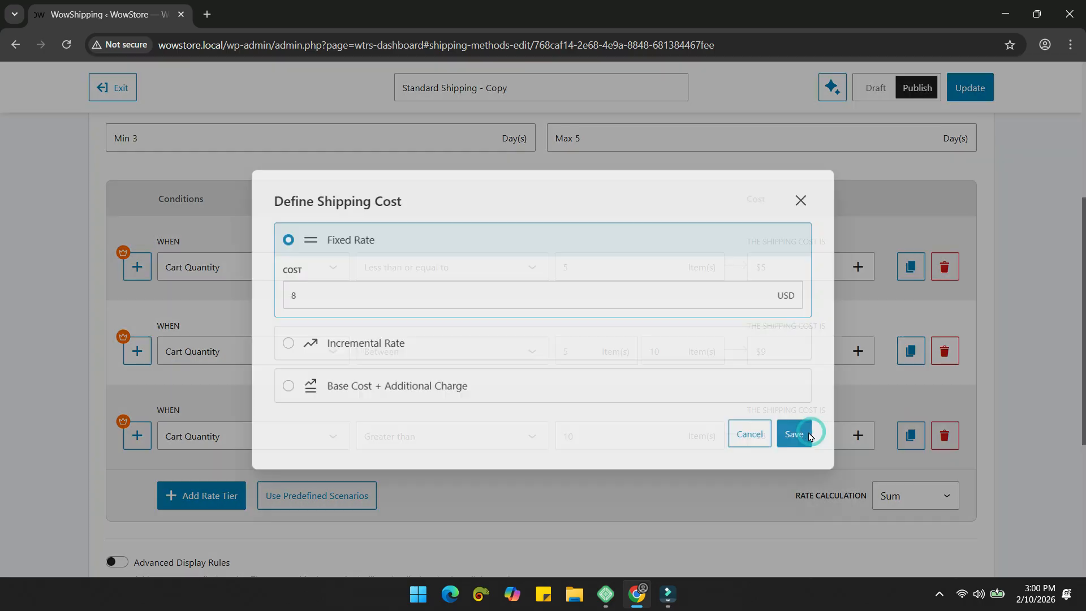
{"action": "double_click", "coordinate": [381, 288]}
{"action": "left_click", "coordinate": [799, 436]}
{"action": "left_click", "coordinate": [973, 100]}
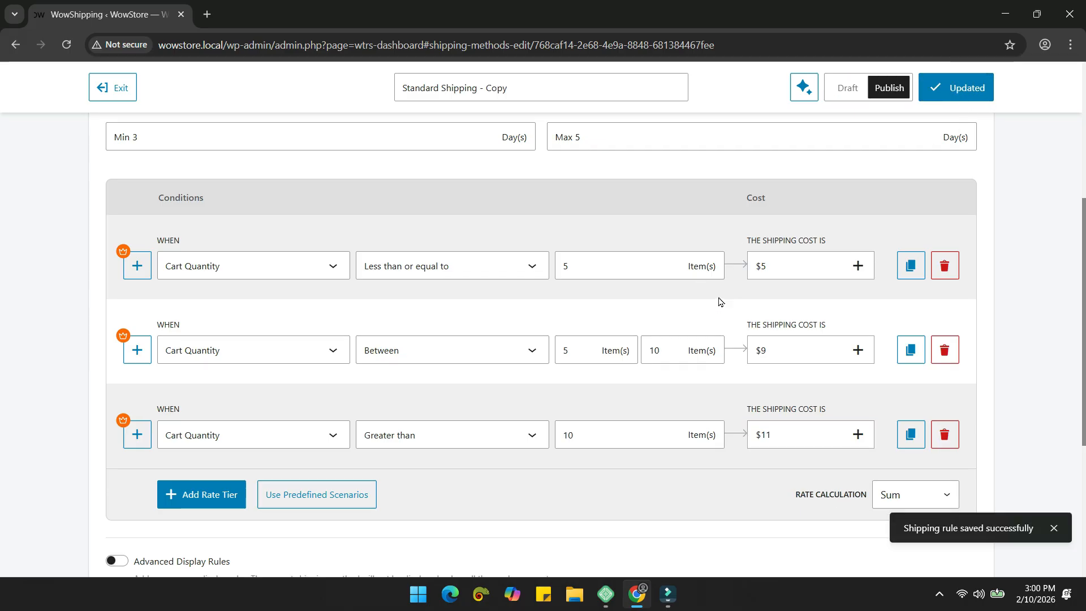
{"action": "scroll", "coordinate": [622, 339], "scroll_direction": "down", "scroll_amount": 1}
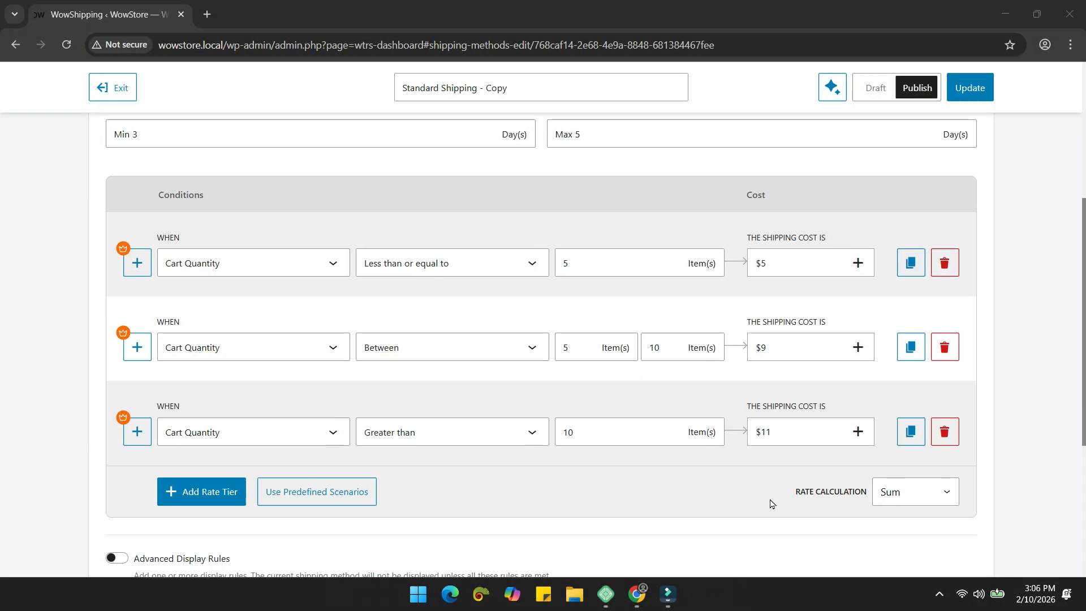
{"action": "scroll", "coordinate": [777, 379], "scroll_direction": "down", "scroll_amount": 2}
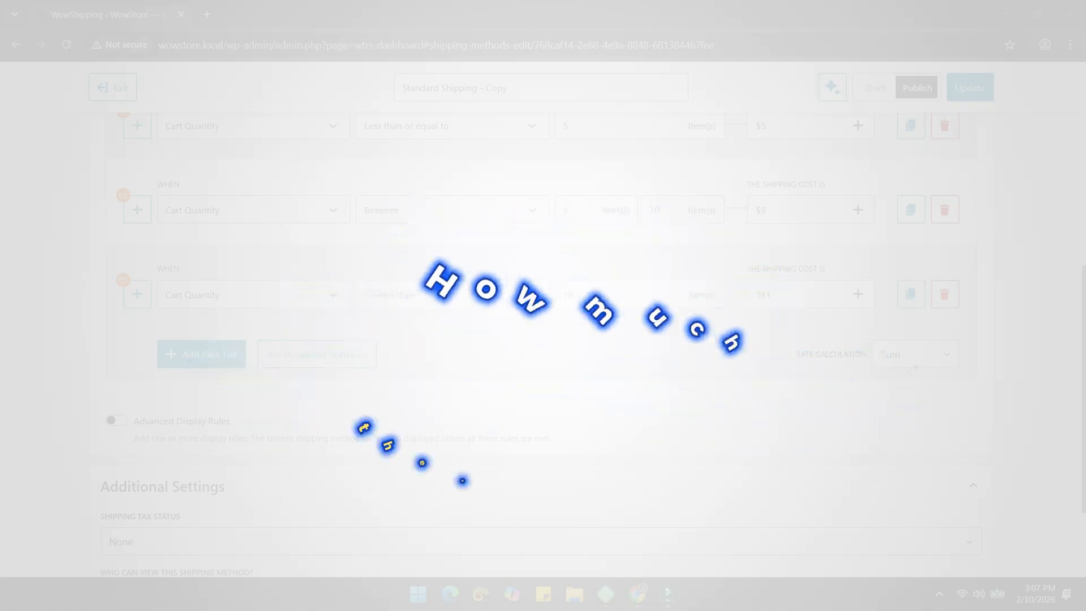
{"action": "left_click", "coordinate": [917, 356]}
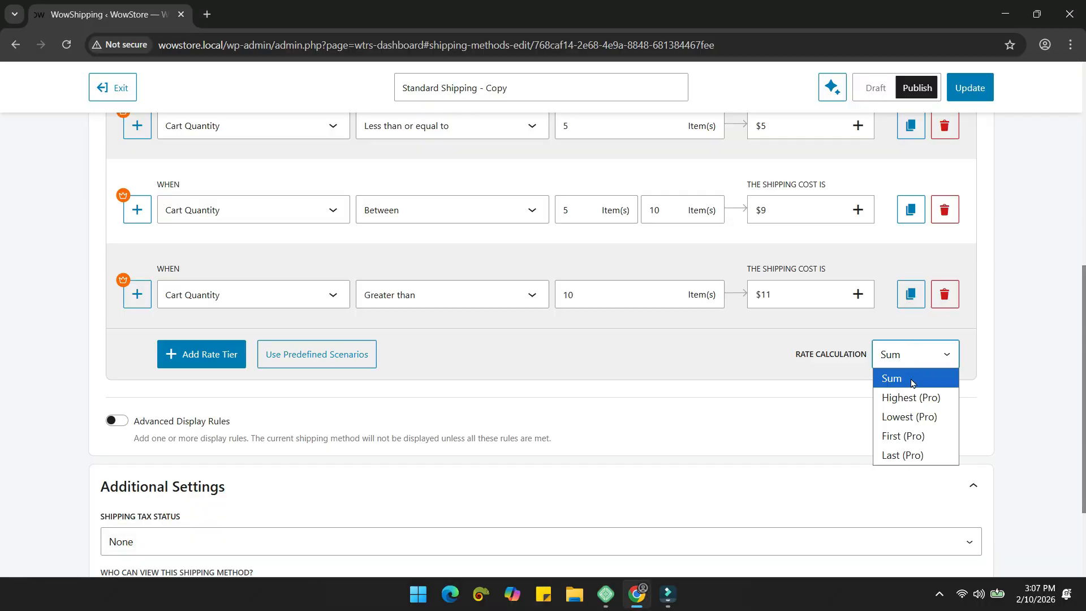
{"action": "left_click", "coordinate": [916, 379]}
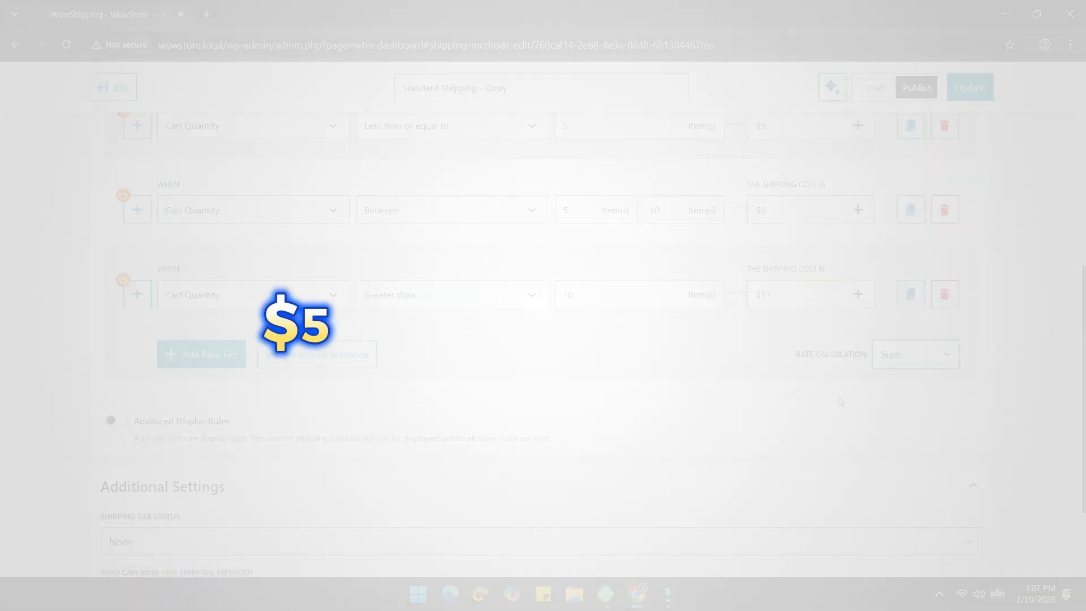
{"action": "left_click", "coordinate": [929, 367]}
{"action": "left_click", "coordinate": [820, 401]}
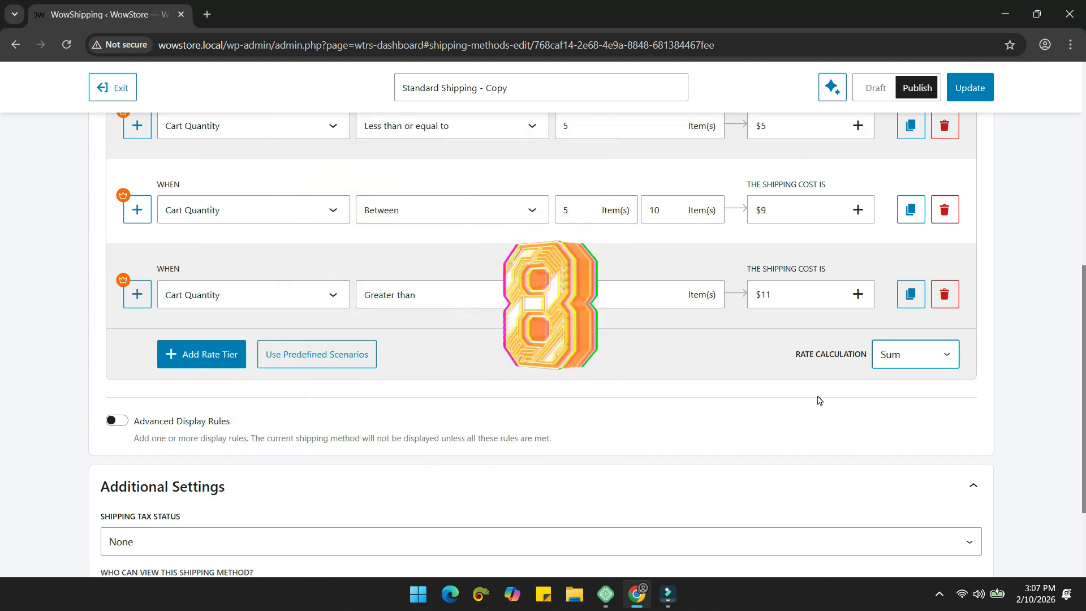
{"action": "left_click", "coordinate": [928, 368]}
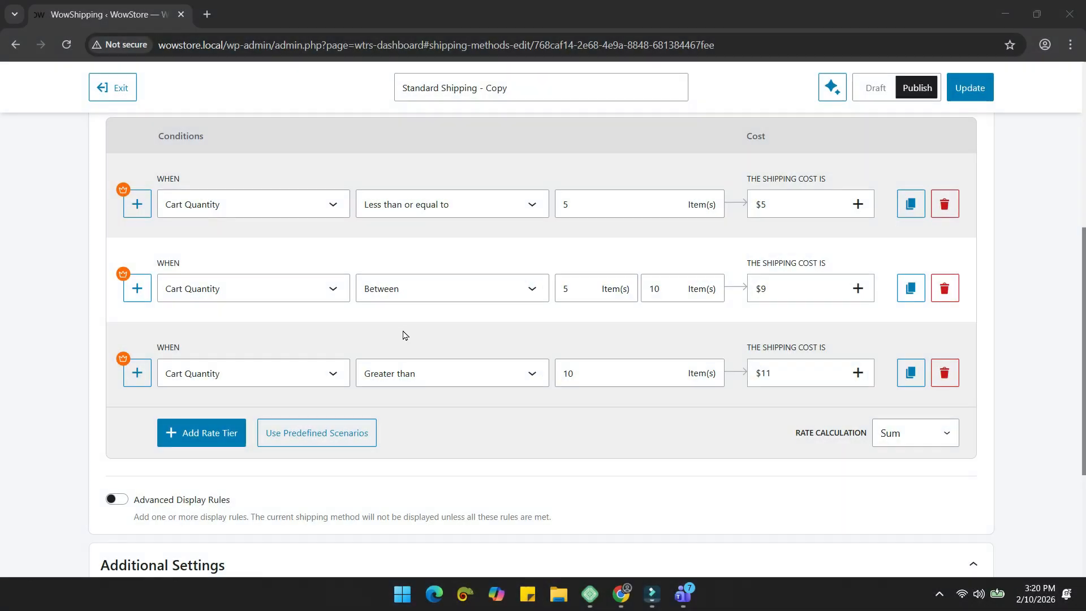
Step: Enable Advanced Display Rules with Cart Total Between 200 and 500 USD
{"action": "scroll", "coordinate": [405, 336], "scroll_direction": "down", "scroll_amount": 3}
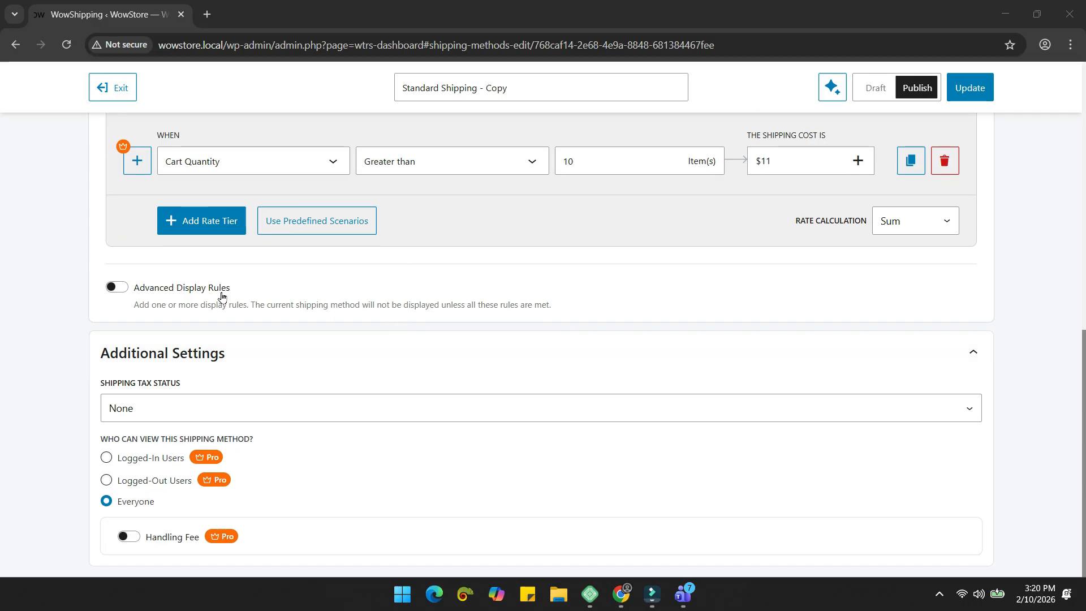
{"action": "left_click", "coordinate": [116, 287]}
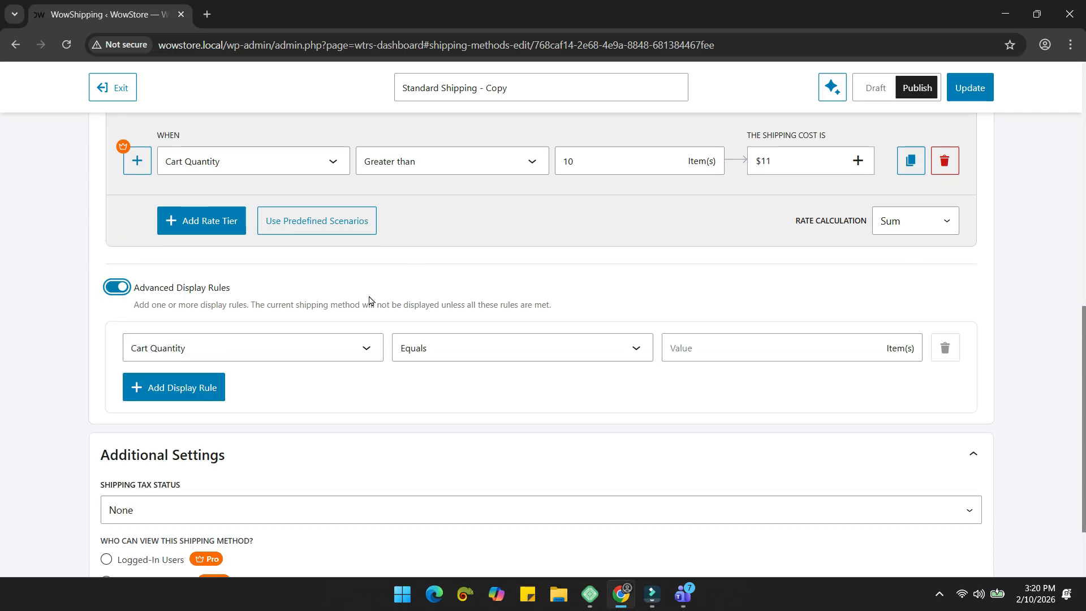
{"action": "scroll", "coordinate": [419, 339], "scroll_direction": "down", "scroll_amount": 1}
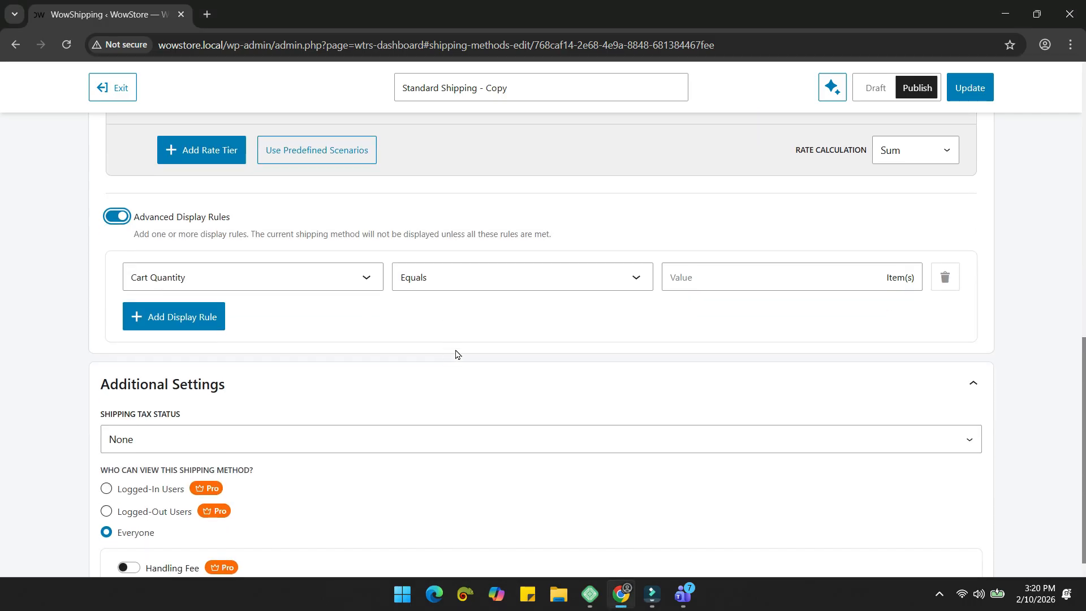
{"action": "left_click", "coordinate": [363, 281]}
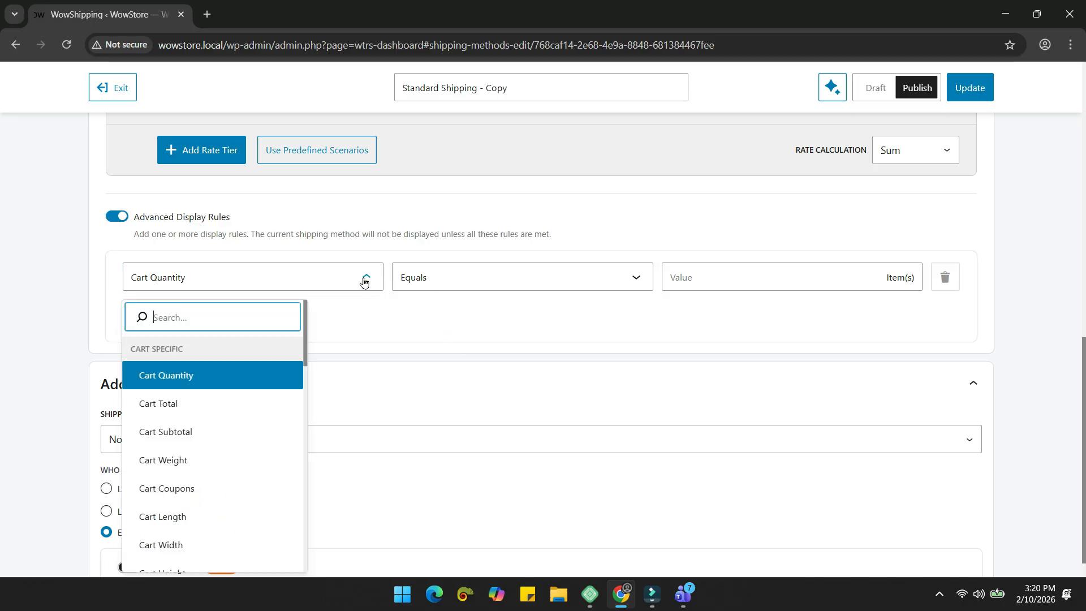
{"action": "left_click", "coordinate": [215, 405]}
{"action": "left_click", "coordinate": [428, 284]}
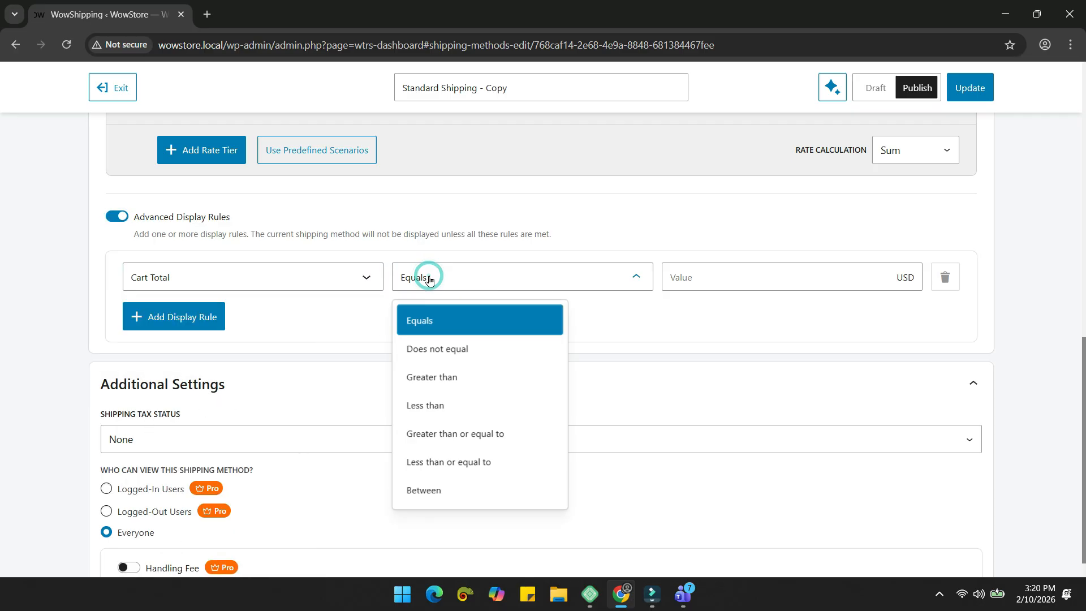
{"action": "left_click", "coordinate": [484, 486]}
{"action": "left_click", "coordinate": [838, 264]}
{"action": "type", "text": "500"}
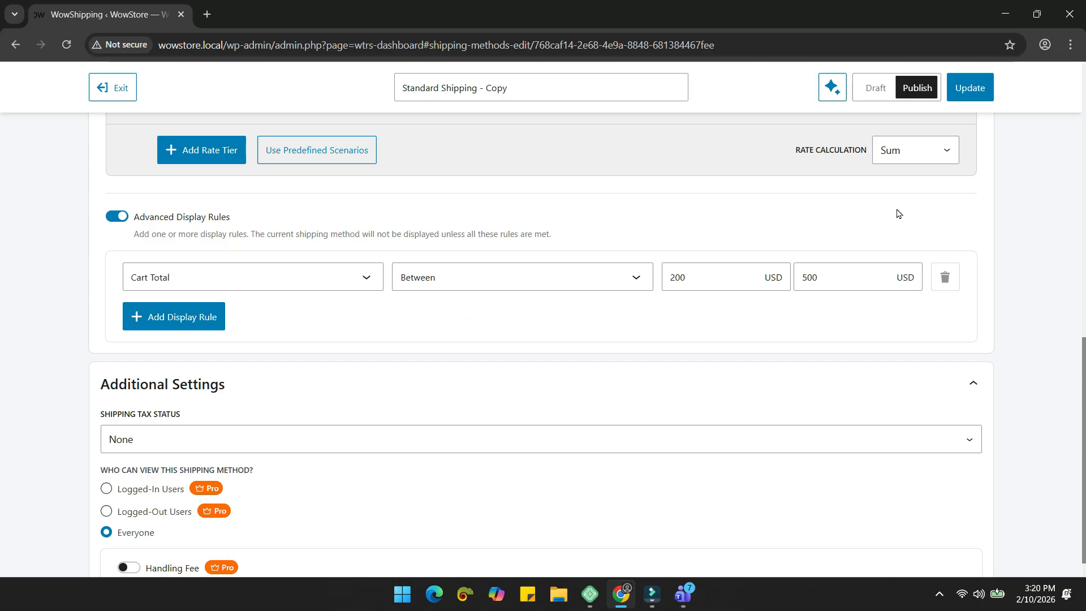
{"action": "scroll", "coordinate": [898, 214], "scroll_direction": "up", "scroll_amount": 1}
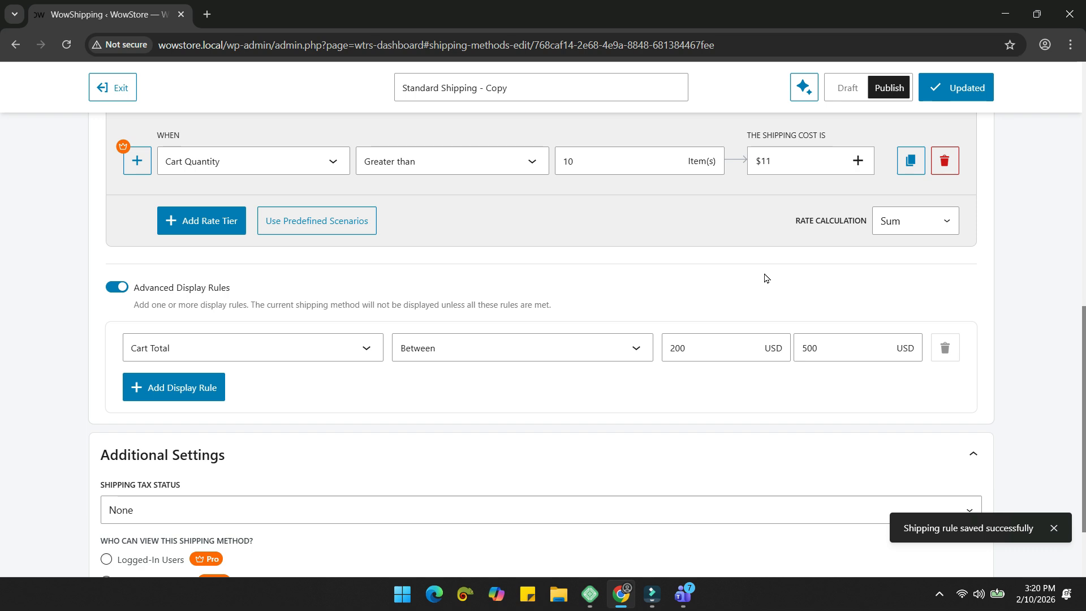
Step: Leave the shipping tax status at None and exit to the Manage Shipping Methods list
{"action": "scroll", "coordinate": [765, 278], "scroll_direction": "up", "scroll_amount": 4}
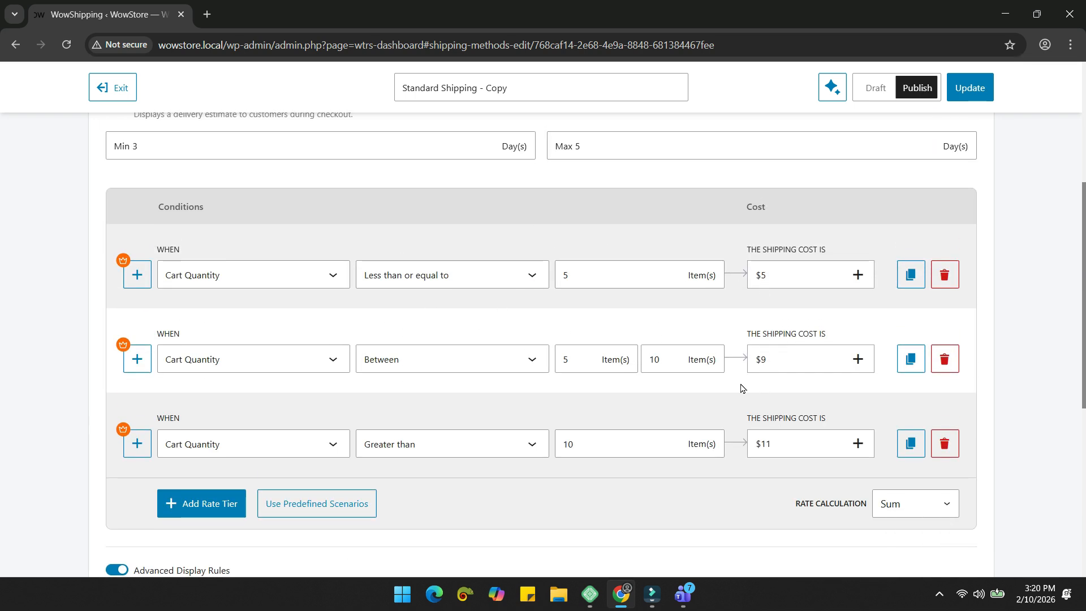
{"action": "scroll", "coordinate": [650, 357], "scroll_direction": "down", "scroll_amount": 3}
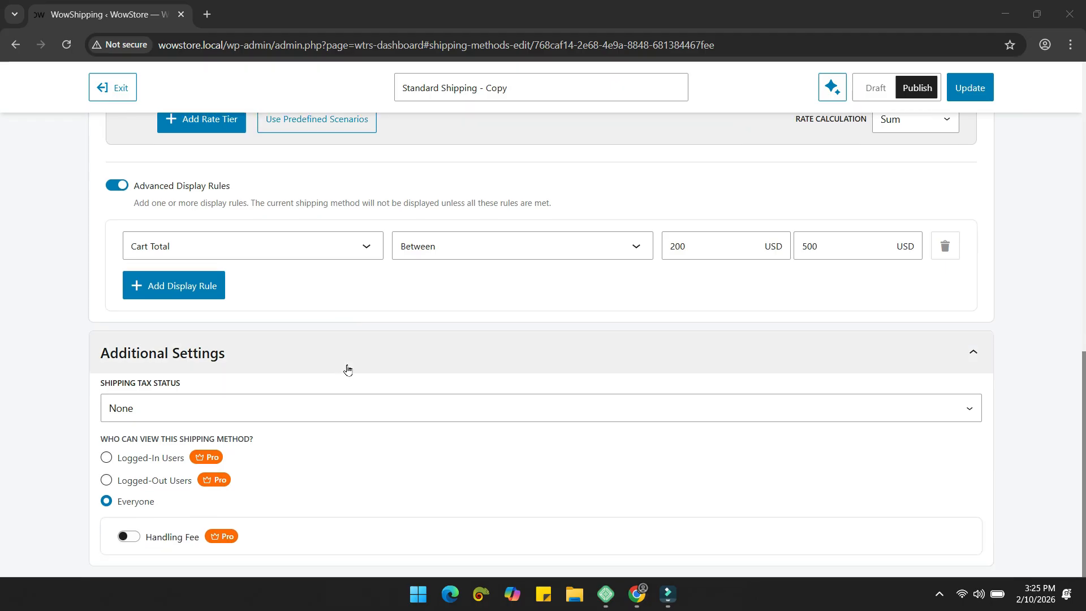
{"action": "left_click", "coordinate": [248, 414]}
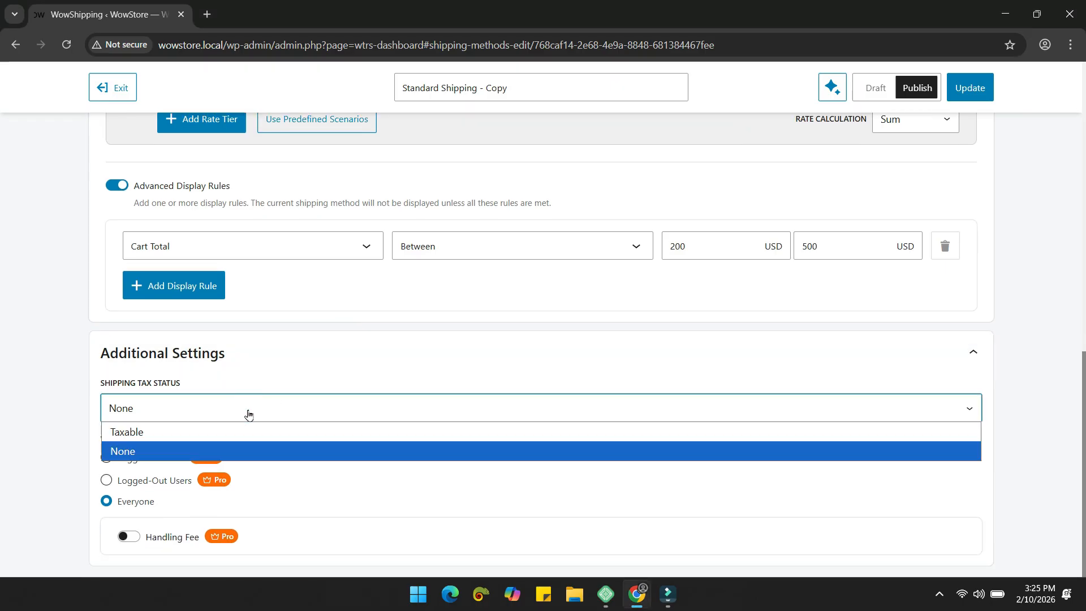
{"action": "left_click", "coordinate": [177, 451]}
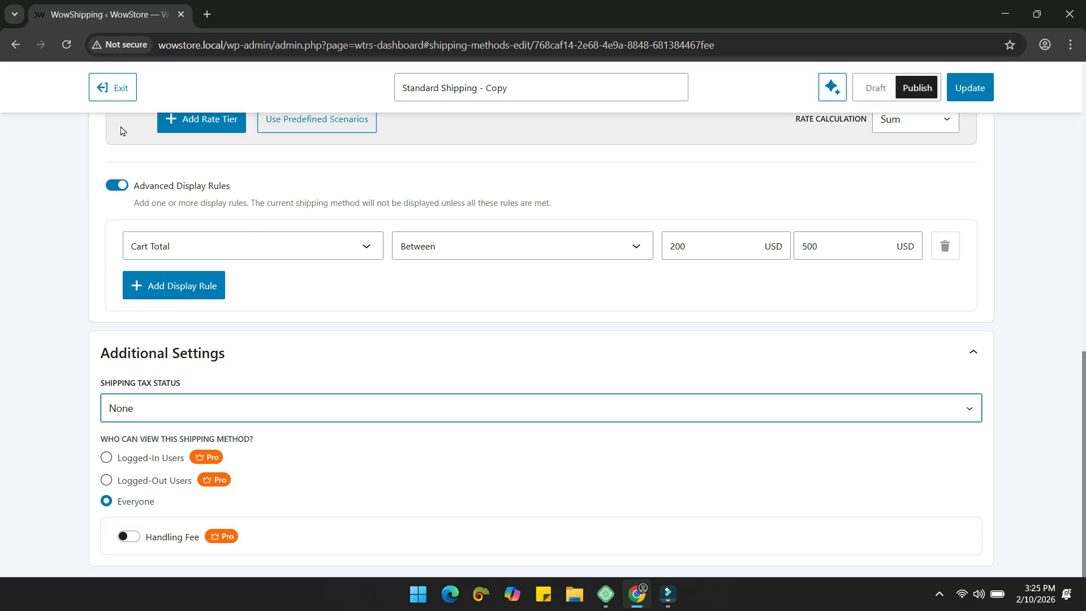
{"action": "left_click", "coordinate": [110, 102]}
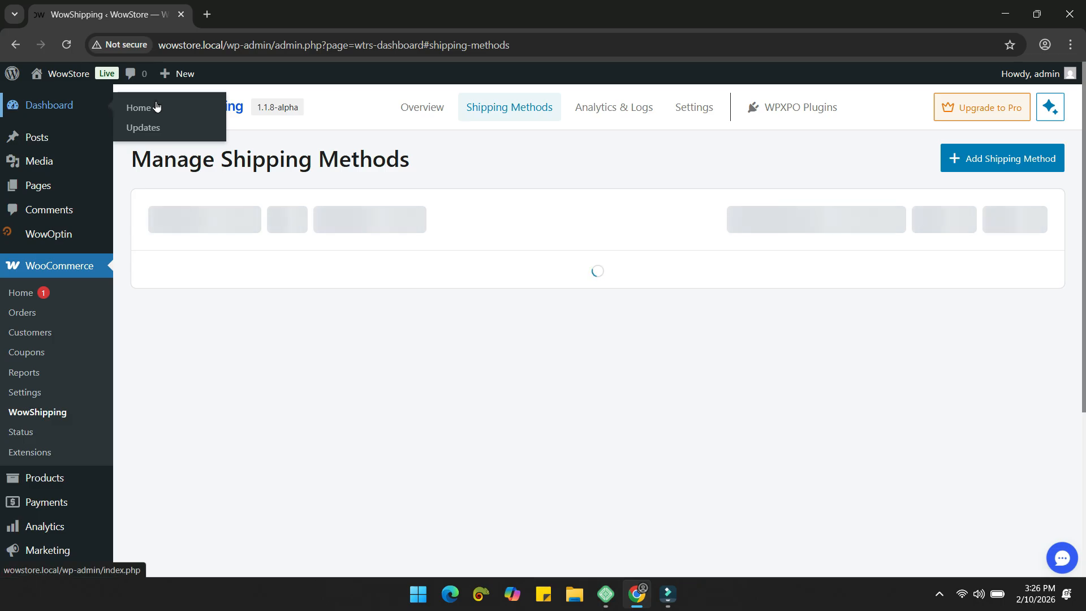
Step: In WowShipping general settings, keep default tax status None and tick Debug Mode
{"action": "left_click", "coordinate": [695, 110]}
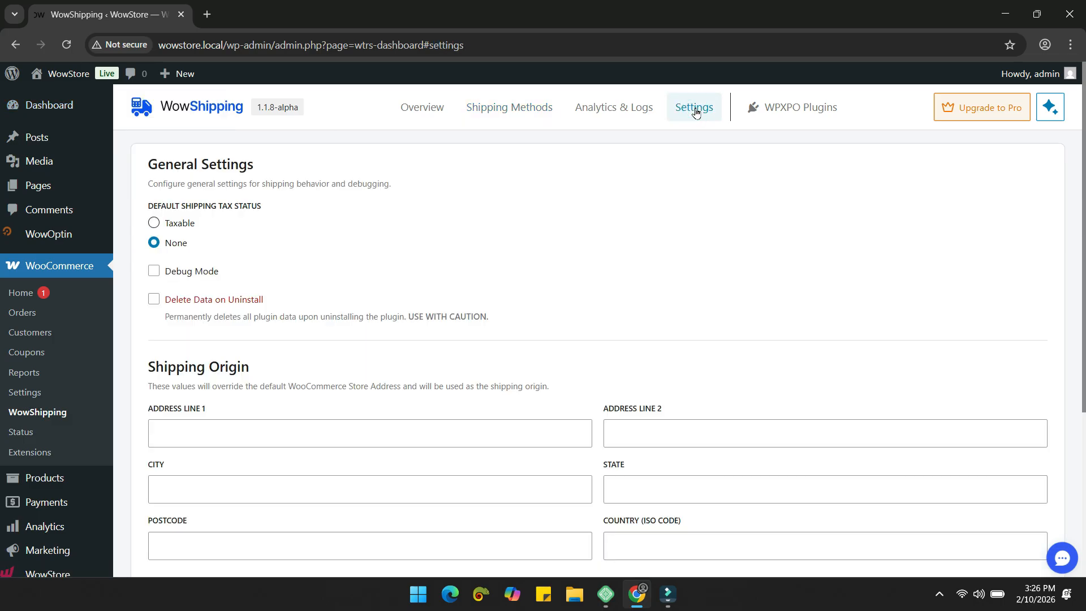
{"action": "left_click", "coordinate": [156, 226]}
{"action": "left_click", "coordinate": [152, 245]}
{"action": "scroll", "coordinate": [336, 243], "scroll_direction": "down", "scroll_amount": 1}
{"action": "left_click", "coordinate": [183, 203]}
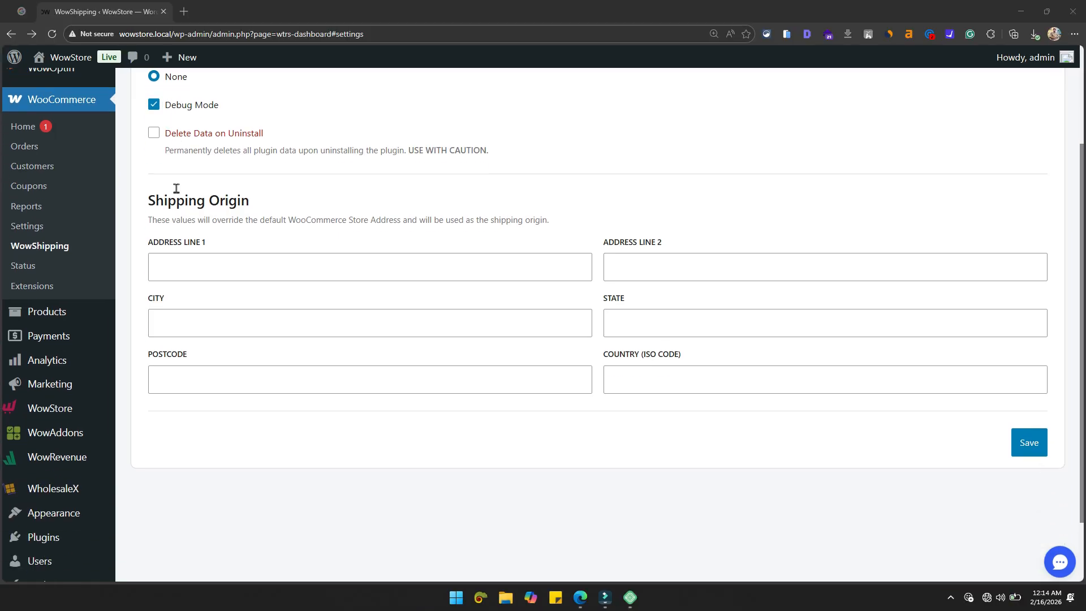
Step: Check the WooCommerce status logs, then tick Delete Data on Uninstall
{"action": "scroll", "coordinate": [175, 187], "scroll_direction": "down", "scroll_amount": 1}
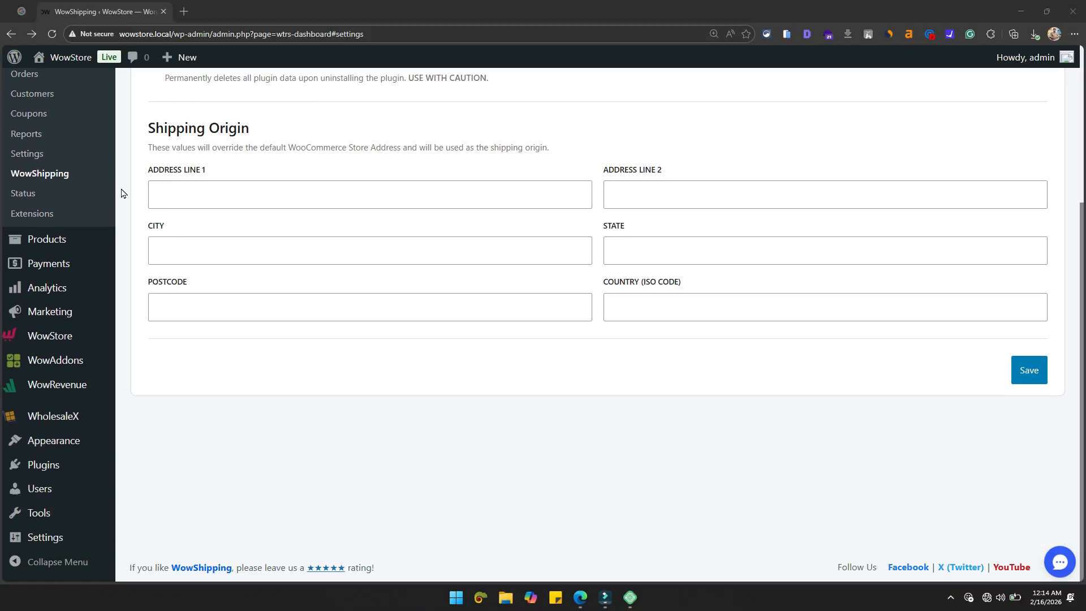
{"action": "left_click", "coordinate": [39, 195]}
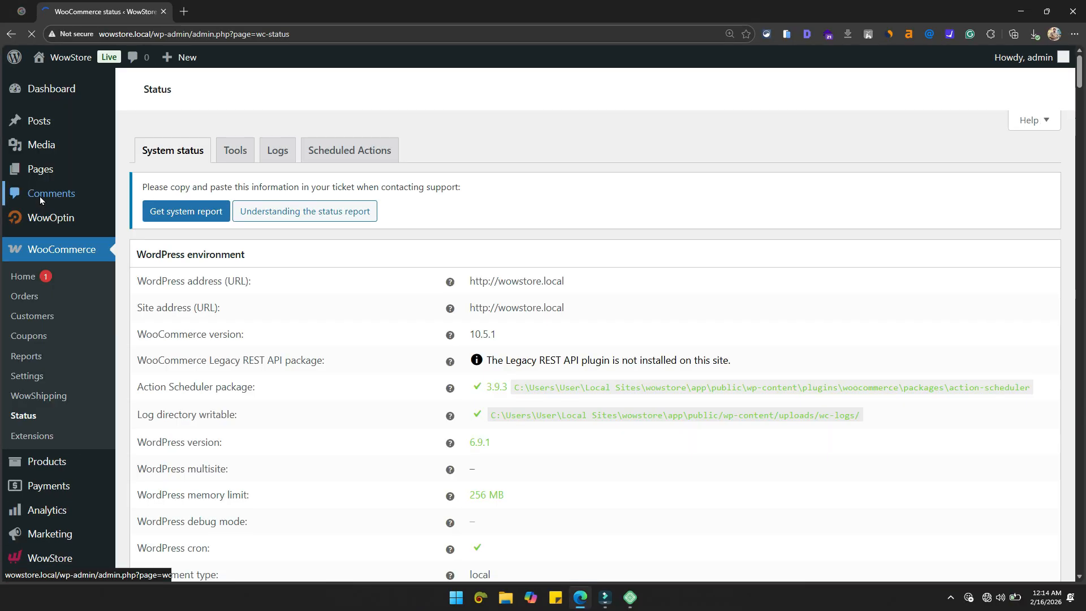
{"action": "left_click", "coordinate": [289, 159]}
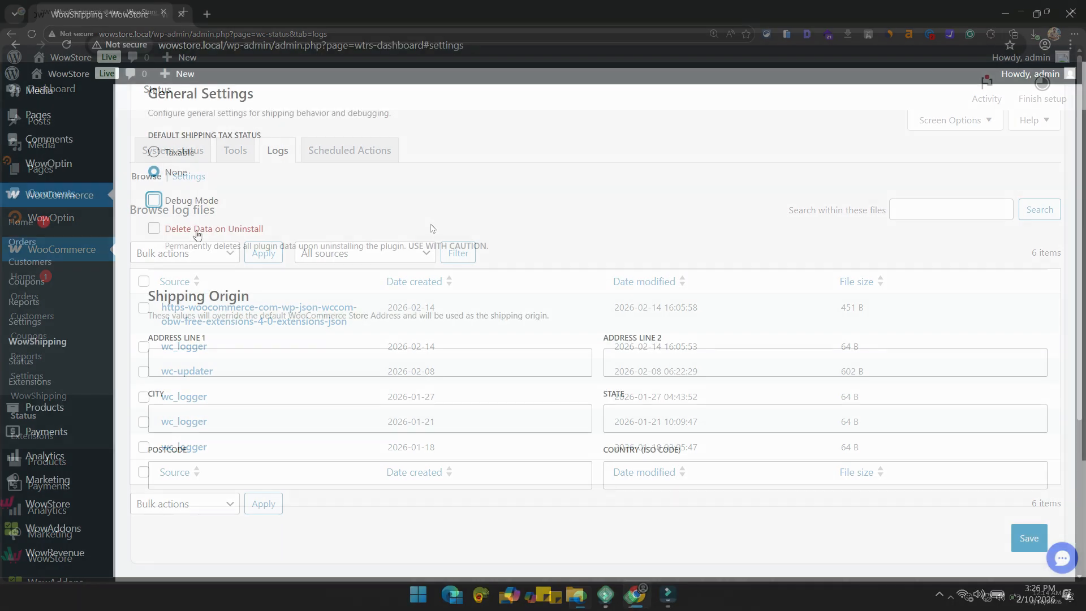
{"action": "left_click", "coordinate": [197, 233]}
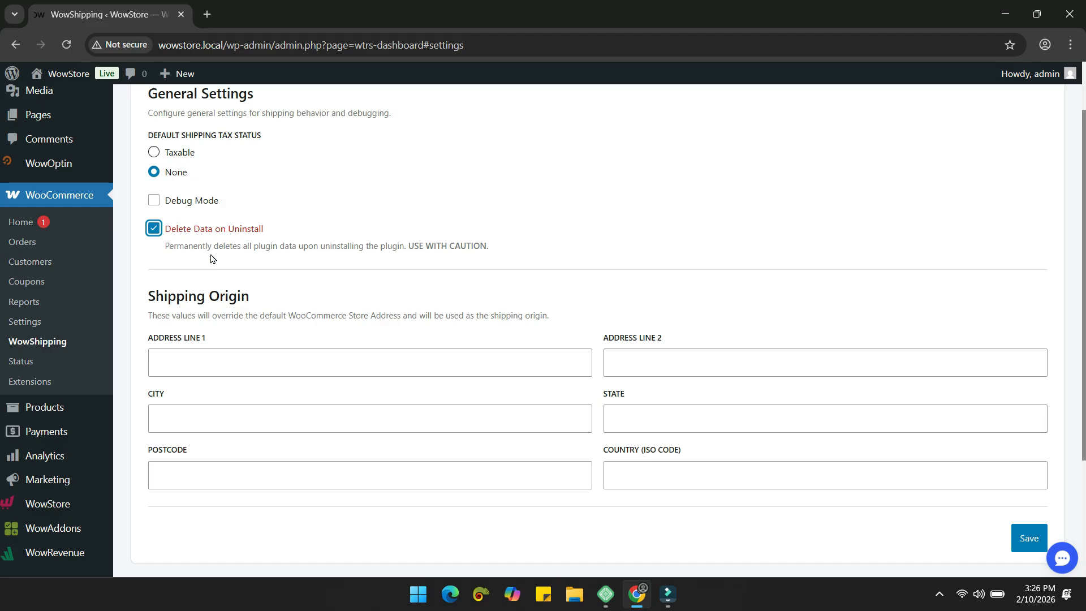
Step: Untick Delete Data on Uninstall, go through the shipping origin address fields, and save the general settings
{"action": "left_click", "coordinate": [189, 230]}
{"action": "scroll", "coordinate": [437, 245], "scroll_direction": "down", "scroll_amount": 3}
{"action": "left_click", "coordinate": [327, 213]}
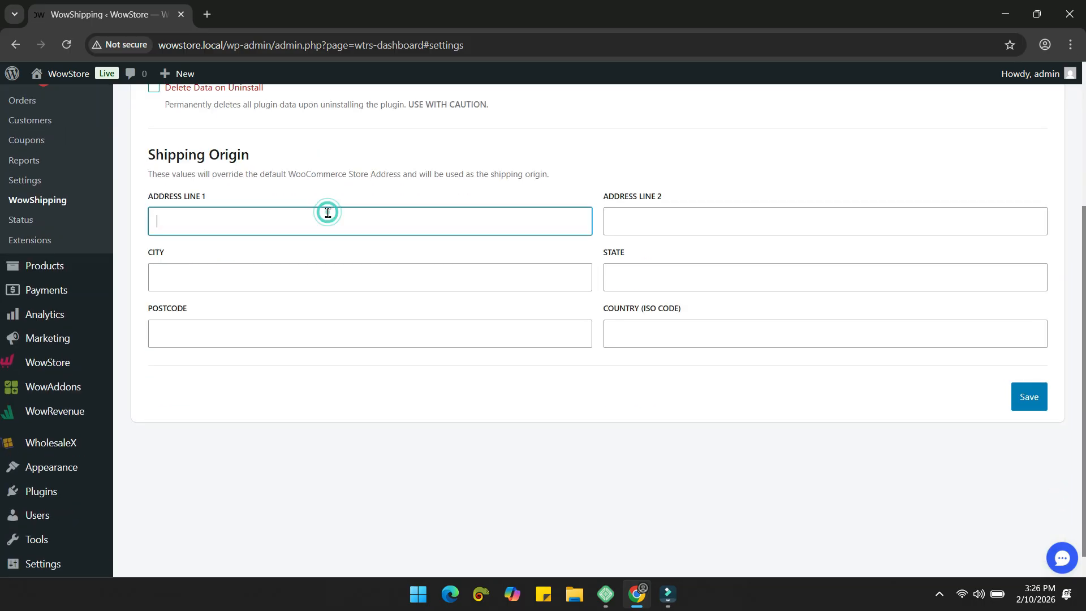
{"action": "left_click", "coordinate": [387, 277]}
{"action": "left_click", "coordinate": [635, 269]}
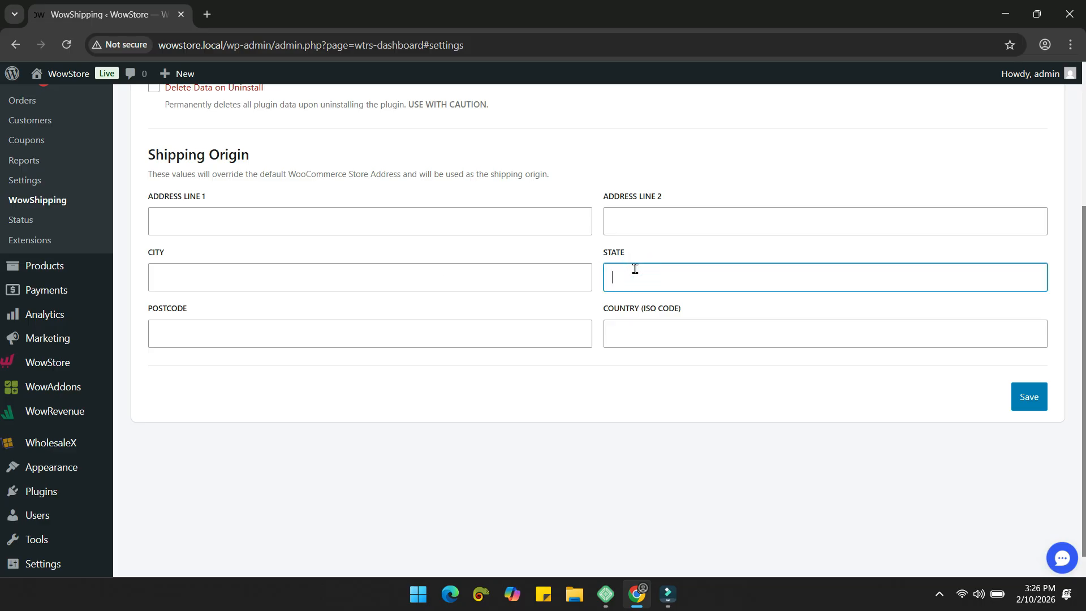
{"action": "left_click", "coordinate": [498, 343]}
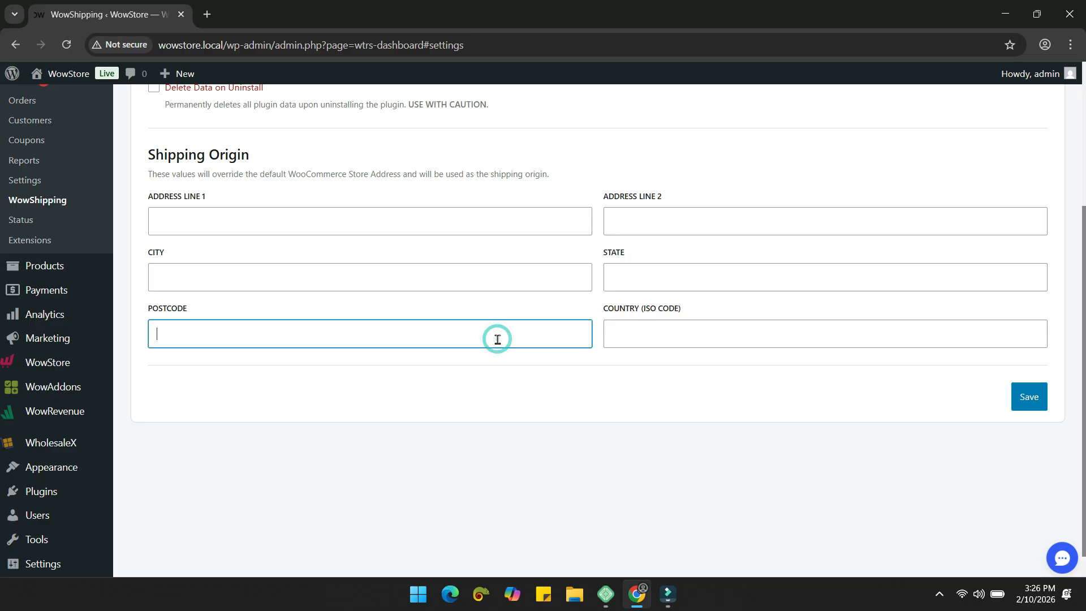
{"action": "left_click", "coordinate": [1034, 398]}
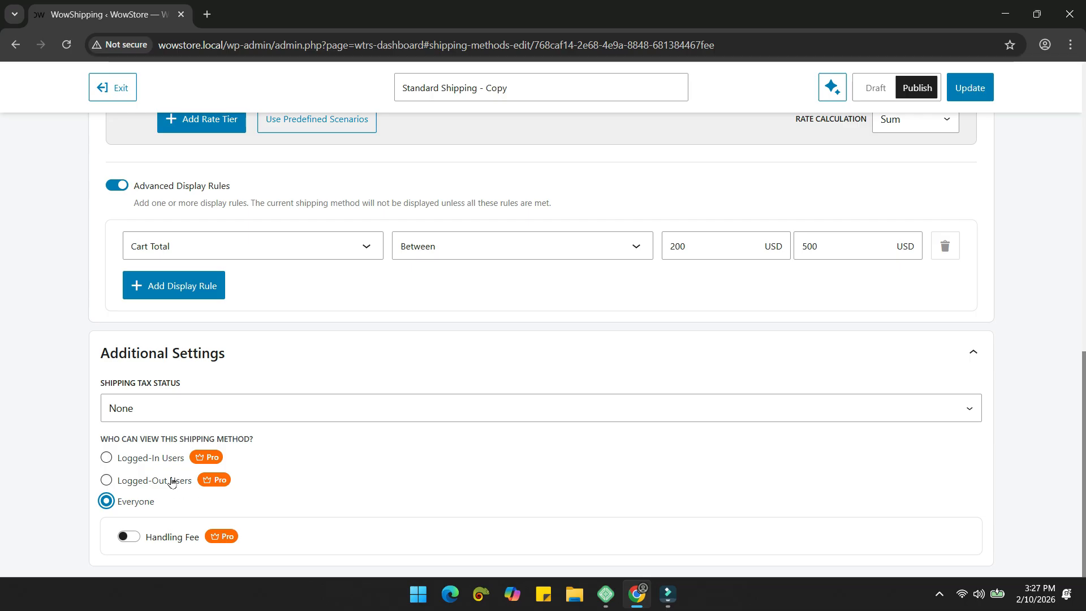
{"action": "left_click", "coordinate": [150, 457]}
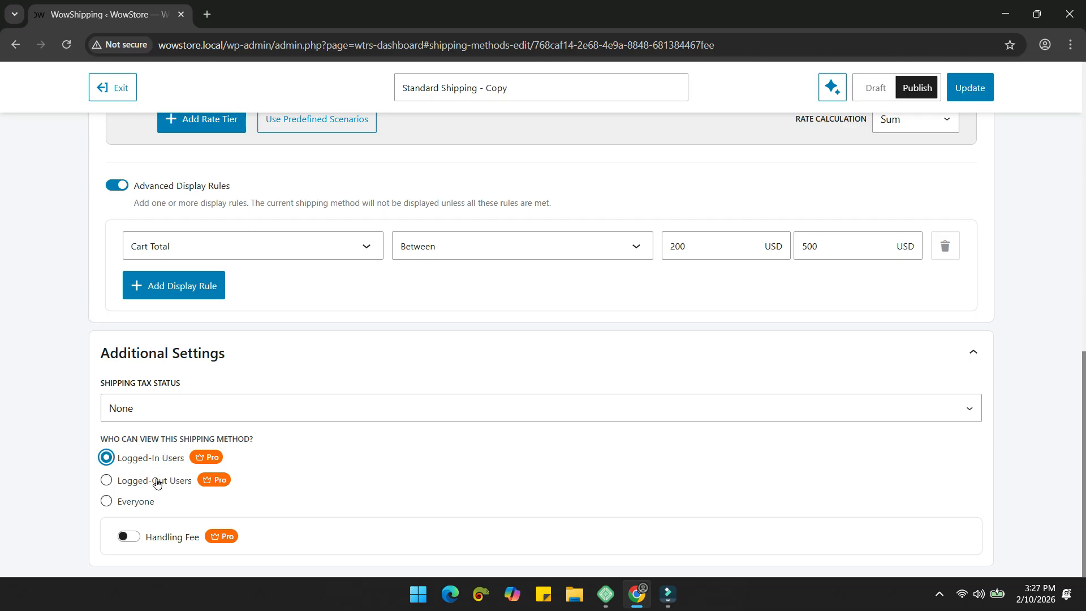
{"action": "left_click", "coordinate": [161, 486]}
{"action": "left_click", "coordinate": [147, 501]}
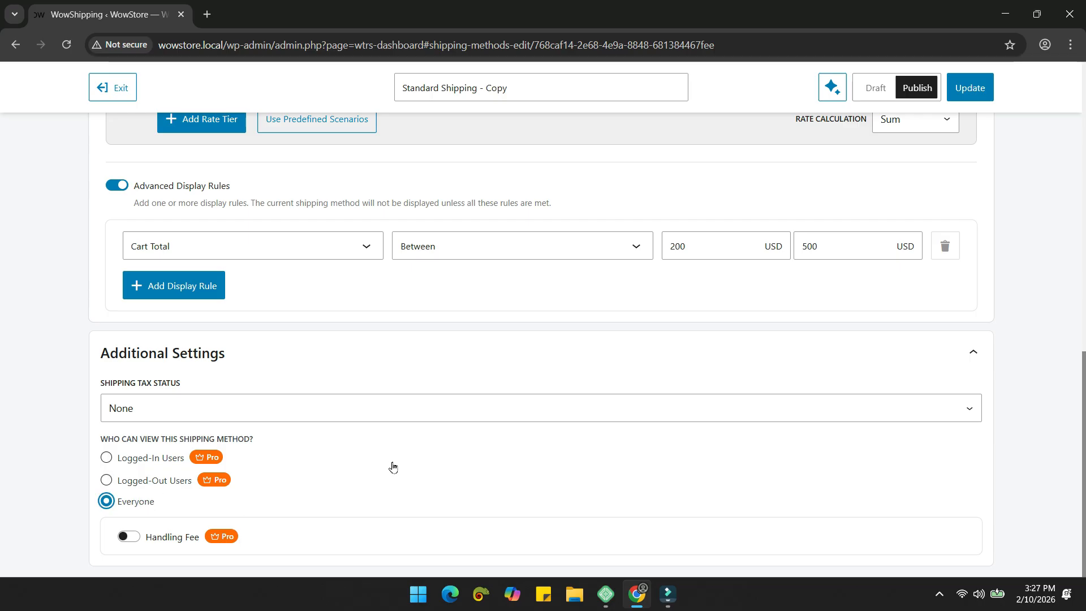
{"action": "left_click", "coordinate": [130, 537]}
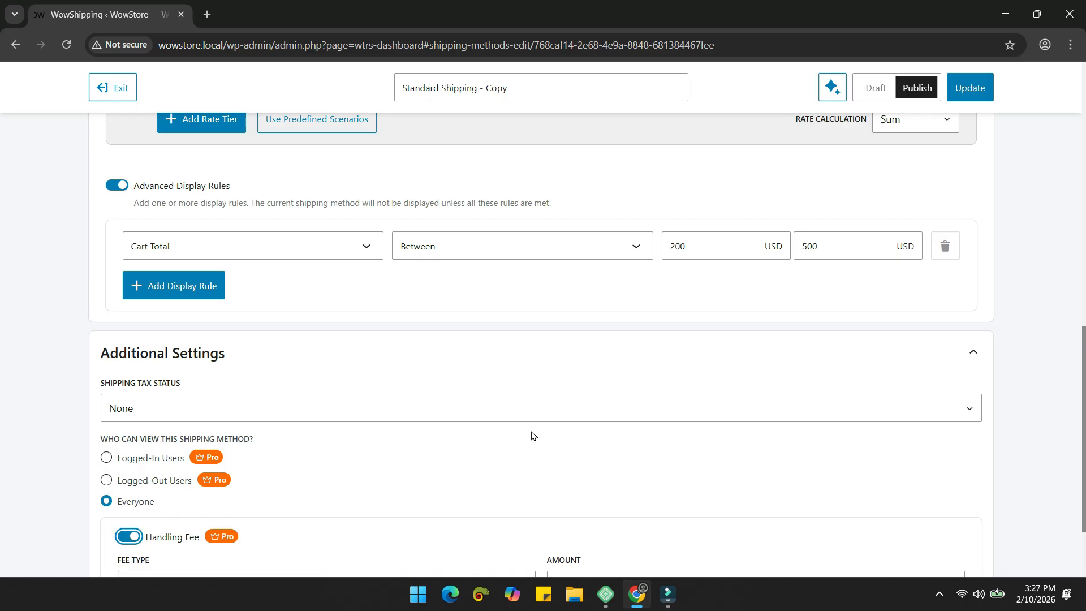
{"action": "scroll", "coordinate": [532, 436], "scroll_direction": "down", "scroll_amount": 2}
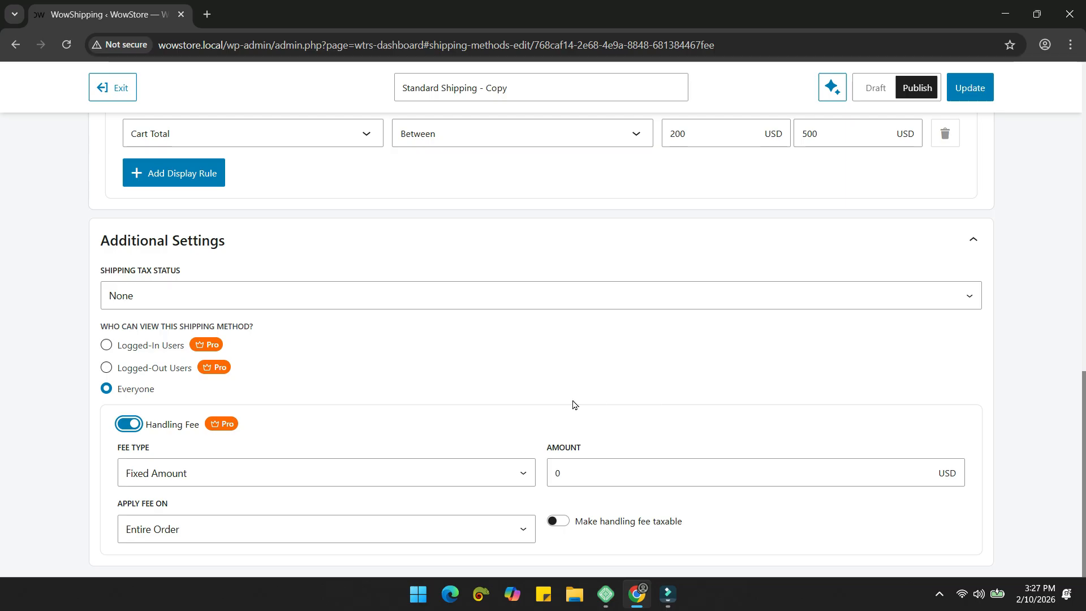
{"action": "left_click", "coordinate": [430, 474]}
{"action": "left_click", "coordinate": [413, 516]}
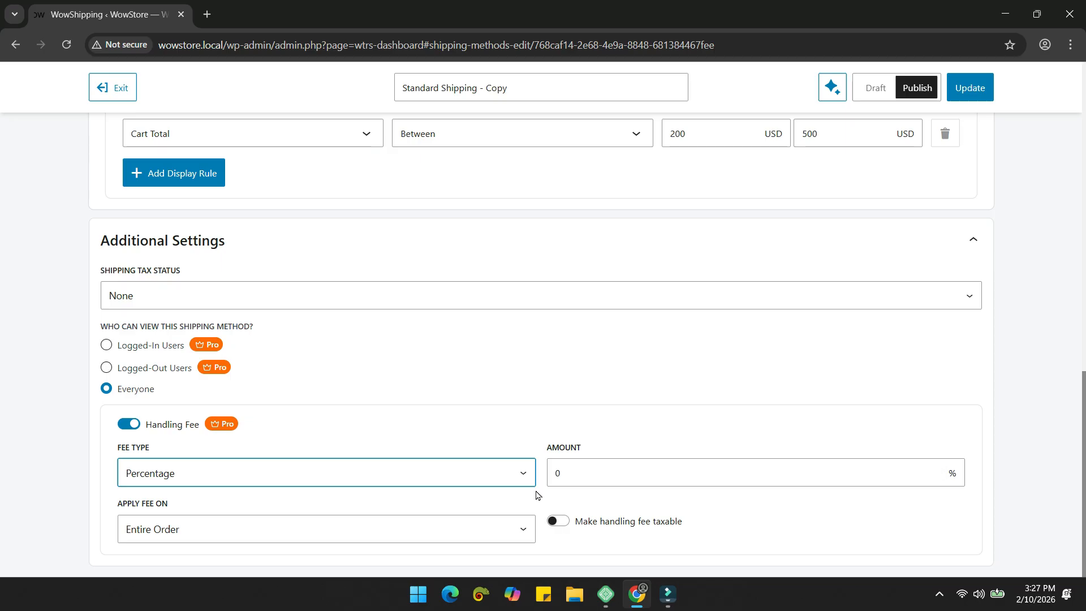
{"action": "left_click", "coordinate": [509, 528]}
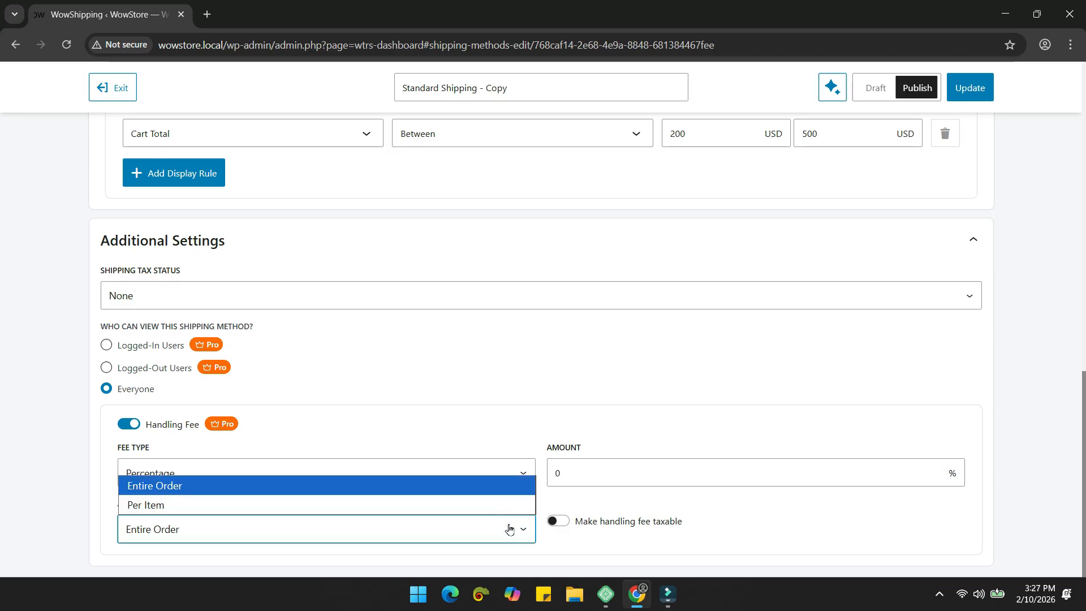
{"action": "left_click", "coordinate": [436, 497]}
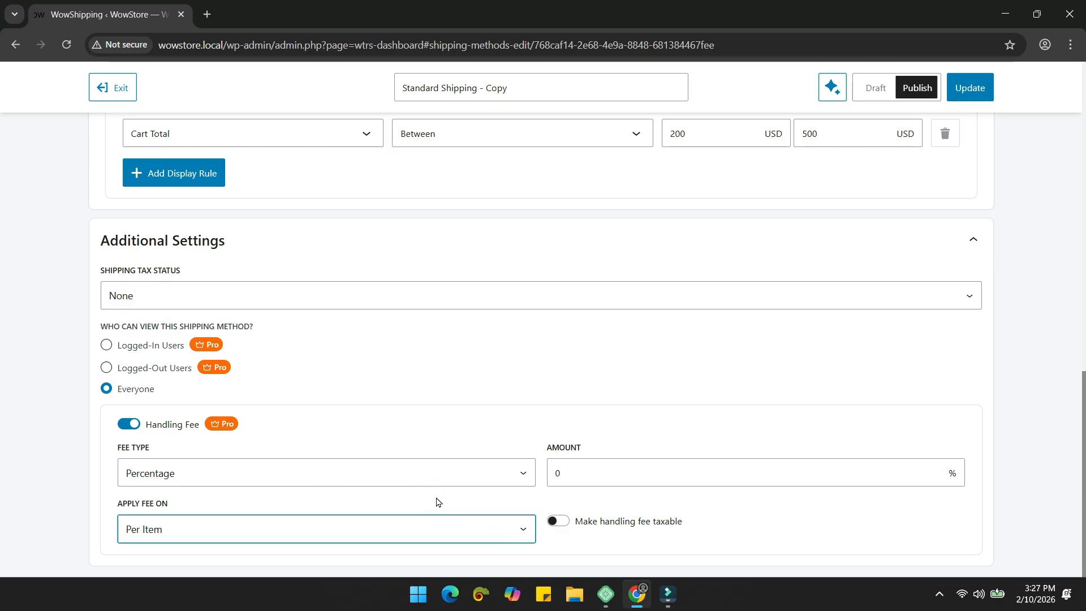
{"action": "left_click", "coordinate": [565, 521]}
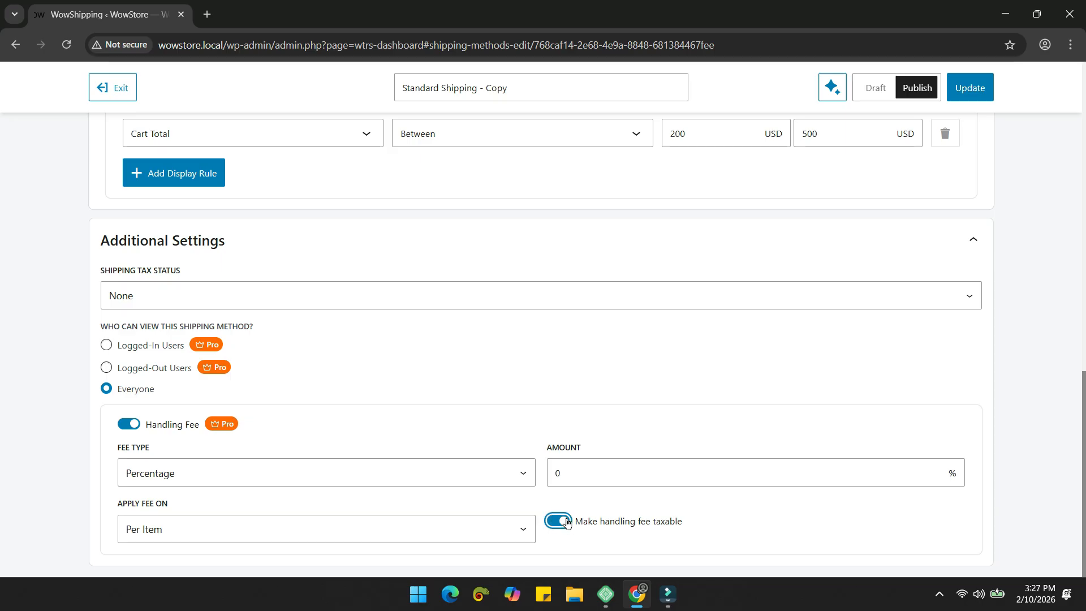
{"action": "left_click", "coordinate": [129, 423]}
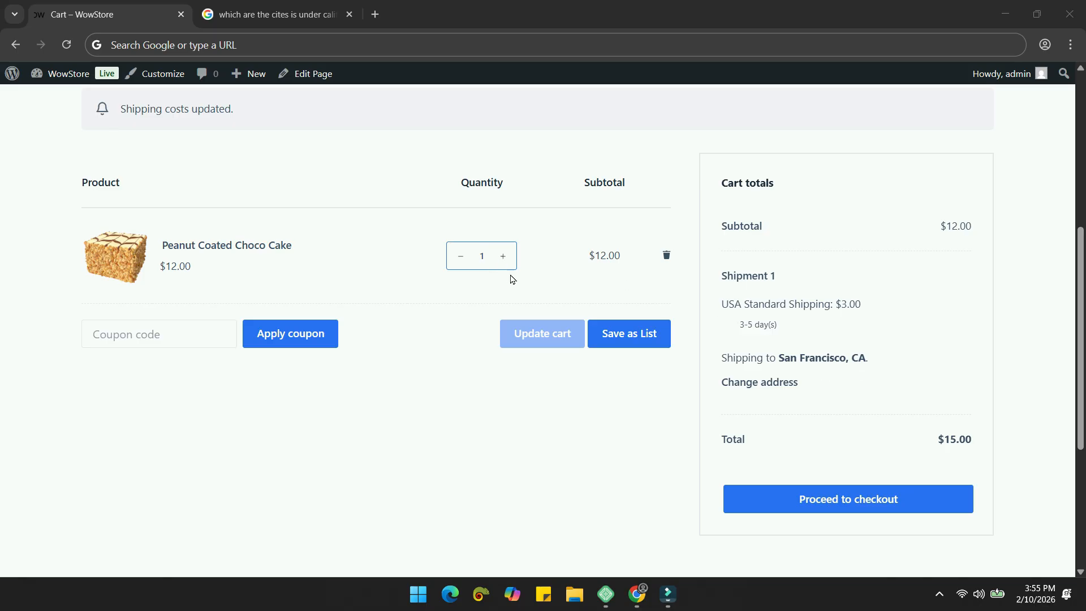
Step: Raise the Peanut Coated Choco Cake quantity to 6, then to 12
{"action": "double_click", "coordinate": [484, 259]}
{"action": "type", "text": "6"}
{"action": "left_click", "coordinate": [541, 335]}
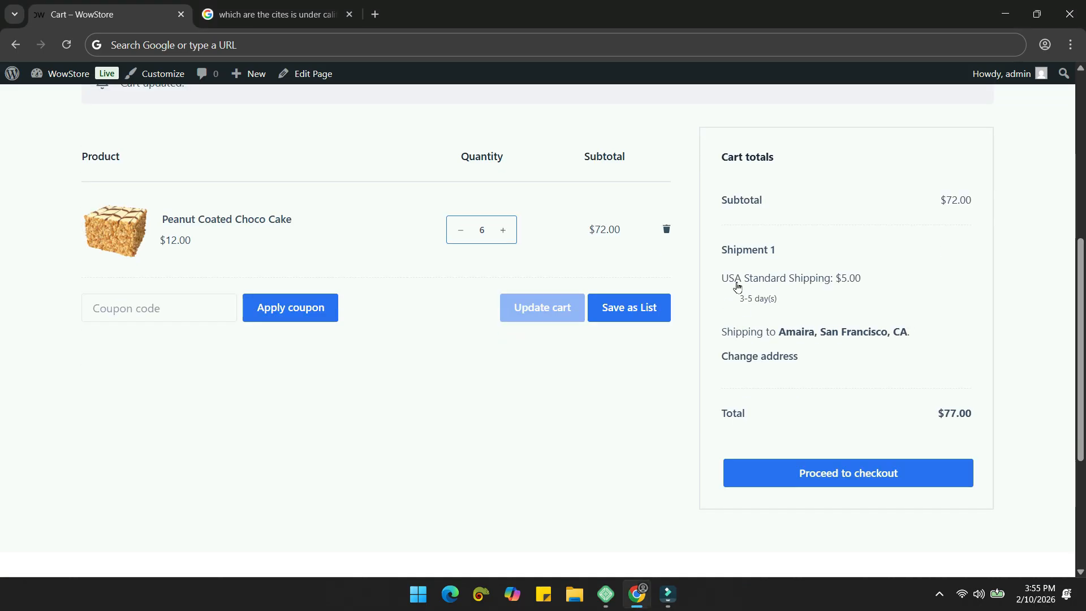
{"action": "double_click", "coordinate": [478, 233]}
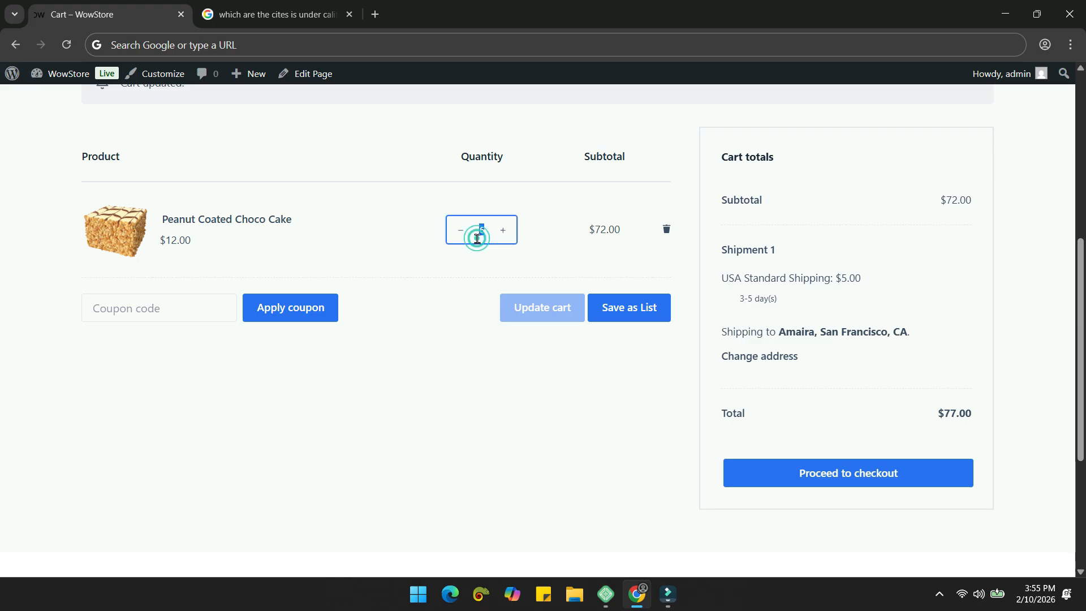
{"action": "type", "text": "12"}
{"action": "key", "text": "Return"}
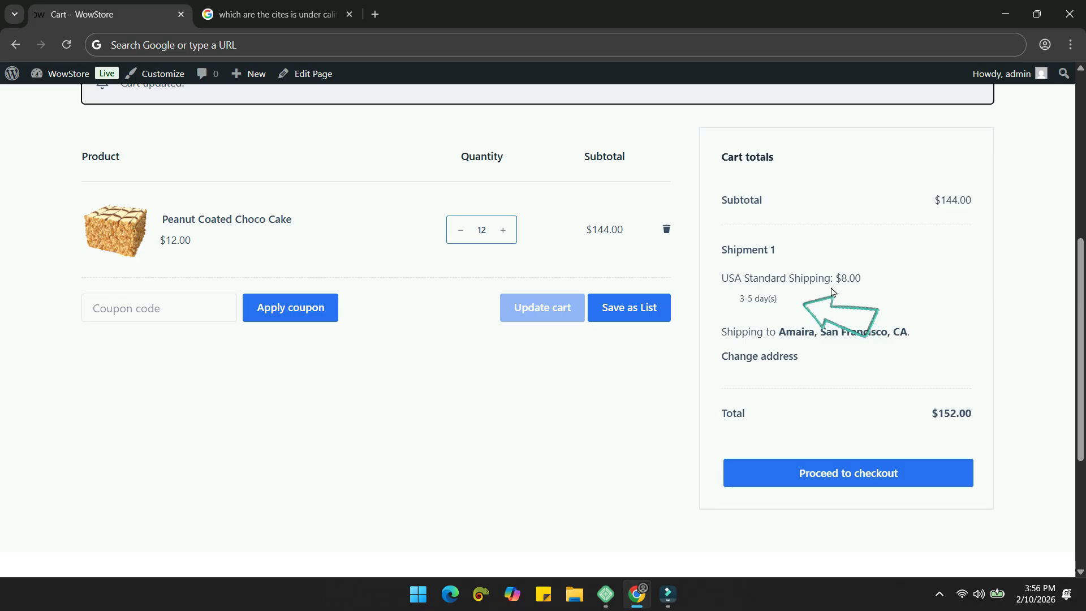
Step: Change the shipping address to Vancouver, British Columbia, Canada and recalculate shipping
{"action": "left_click", "coordinate": [760, 357]}
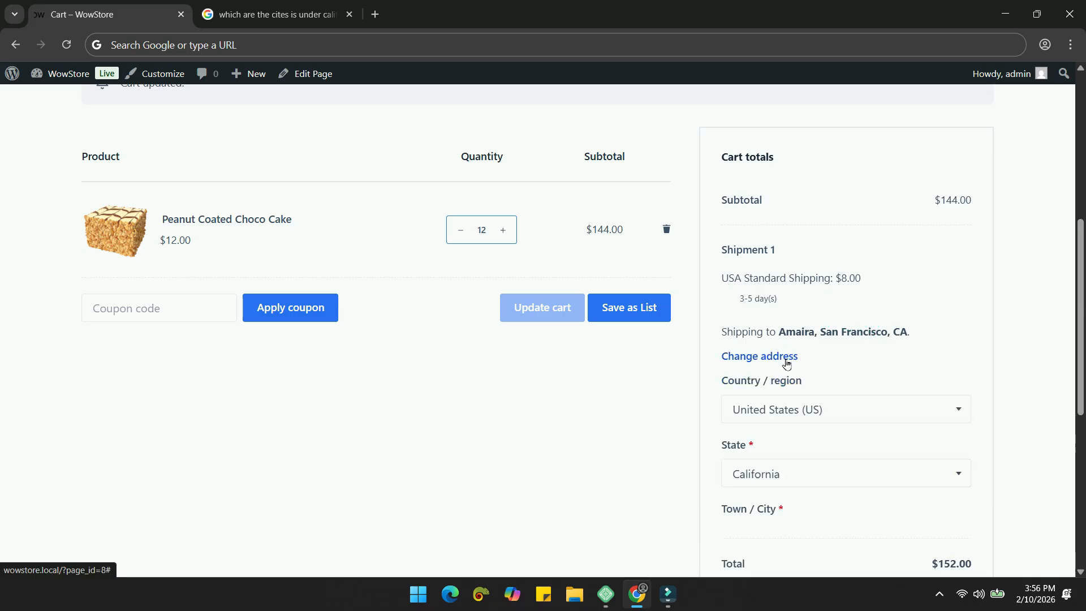
{"action": "left_click", "coordinate": [803, 409]}
{"action": "type", "text": "canad"}
{"action": "left_click", "coordinate": [835, 388]}
{"action": "left_click", "coordinate": [803, 473]}
{"action": "left_click", "coordinate": [803, 363]}
{"action": "scroll", "coordinate": [798, 418], "scroll_direction": "down", "scroll_amount": 1}
{"action": "triple_click", "coordinate": [811, 467]}
{"action": "type", "text": "Vancouver"}
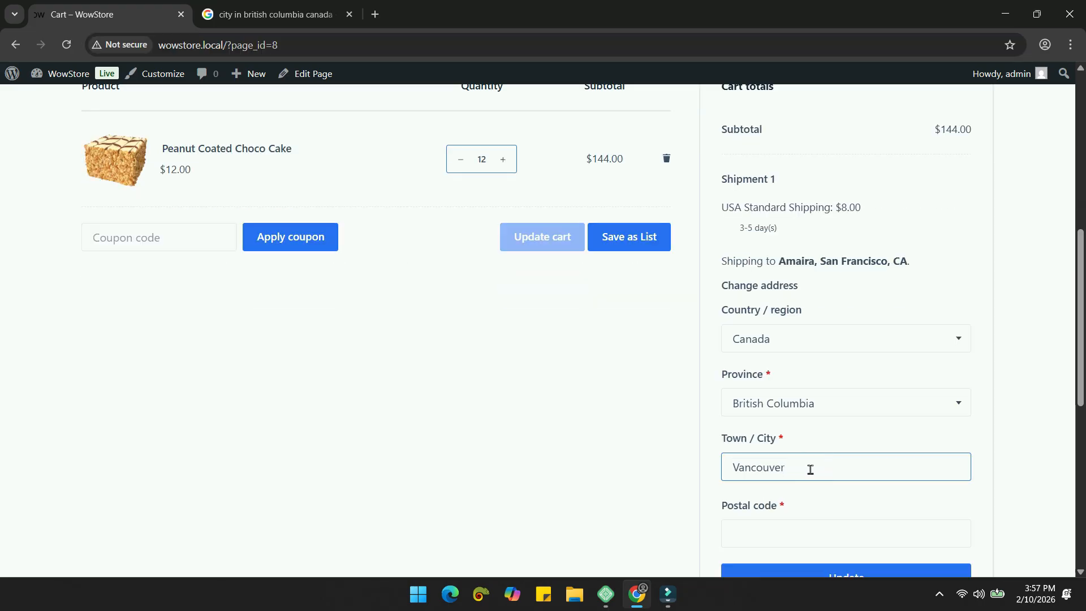
{"action": "scroll", "coordinate": [814, 469], "scroll_direction": "down", "scroll_amount": 2}
{"action": "left_click", "coordinate": [824, 443]}
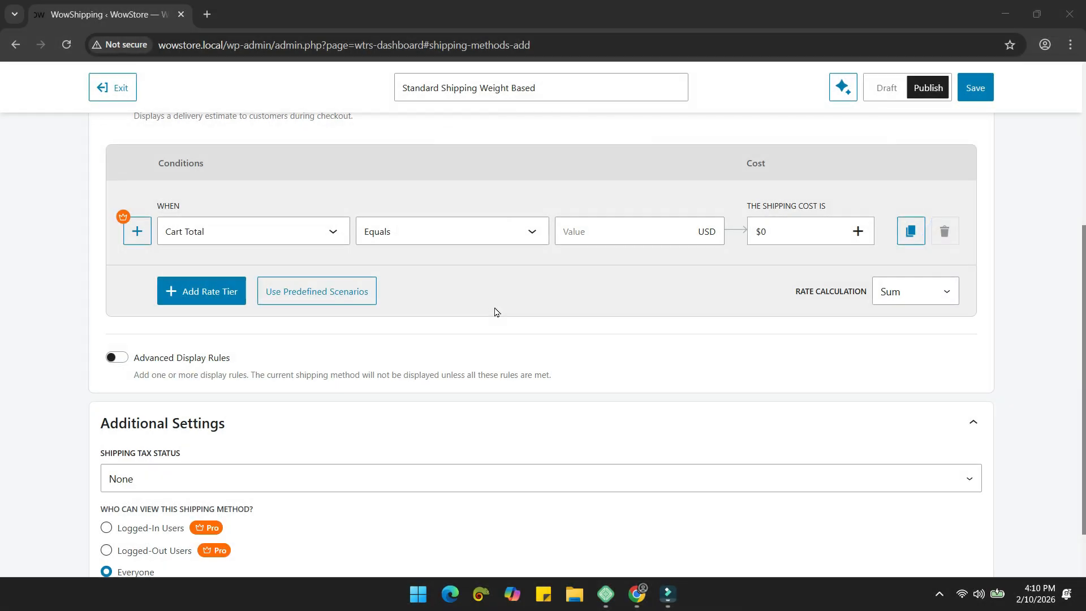
Step: Set the tier to Always and save a 2 USD incremental cost on cart weight
{"action": "left_click", "coordinate": [332, 230]}
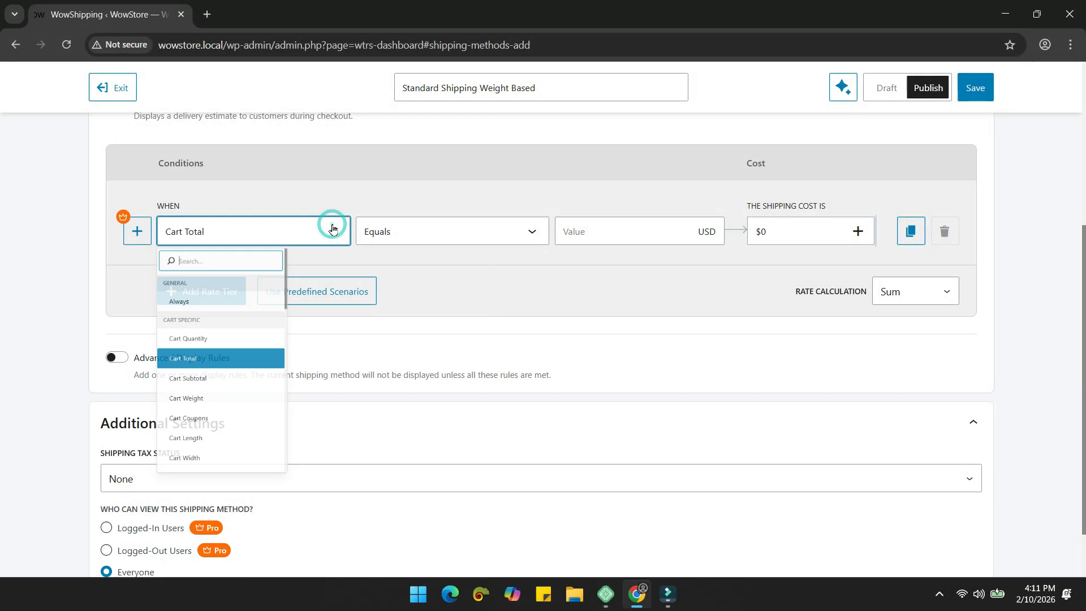
{"action": "left_click", "coordinate": [287, 336]}
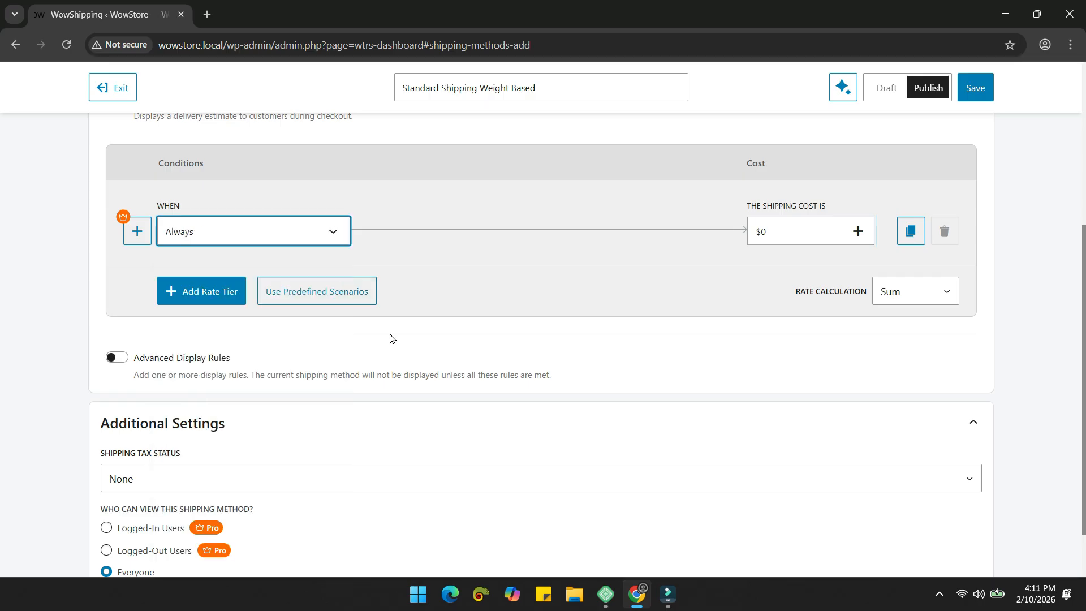
{"action": "left_click", "coordinate": [779, 234]}
{"action": "left_click", "coordinate": [463, 340]}
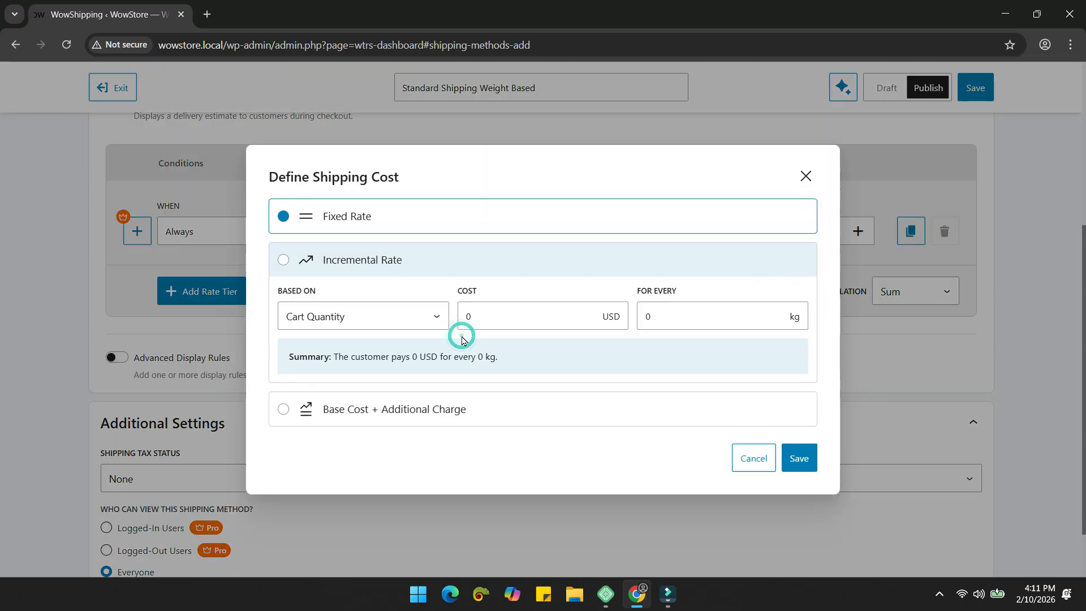
{"action": "left_click", "coordinate": [371, 317]}
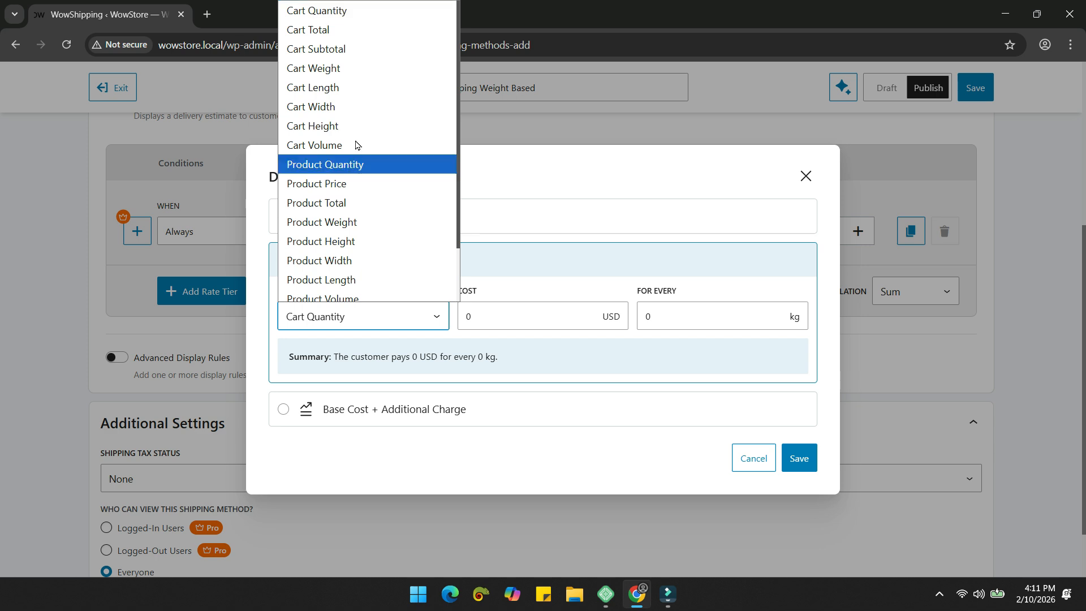
{"action": "left_click", "coordinate": [356, 67]}
{"action": "left_click", "coordinate": [672, 322]}
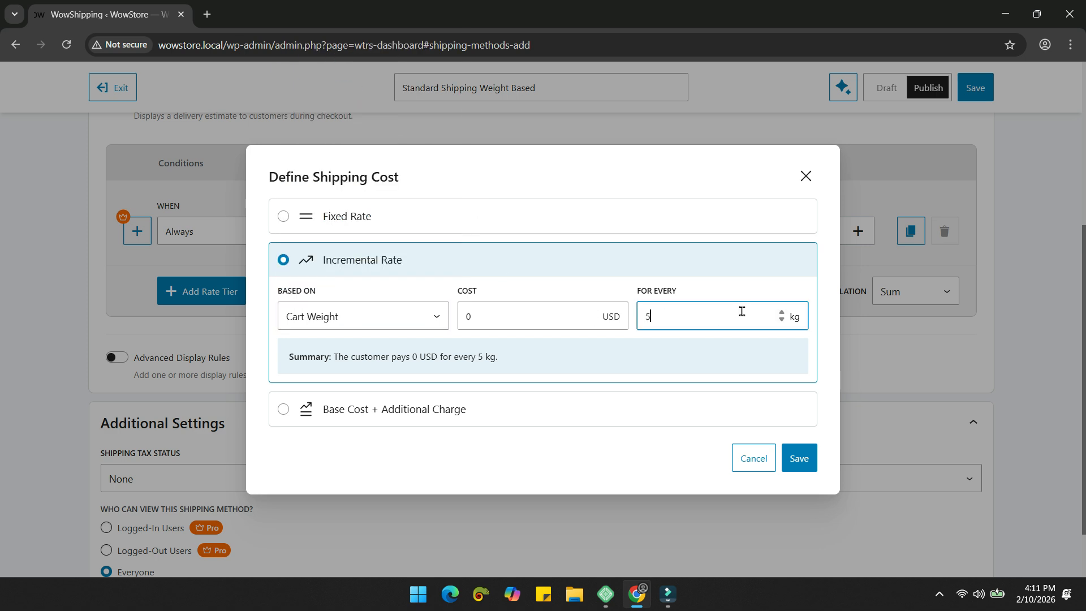
{"action": "left_click", "coordinate": [516, 308]}
{"action": "type", "text": "2"}
{"action": "left_click", "coordinate": [563, 348]}
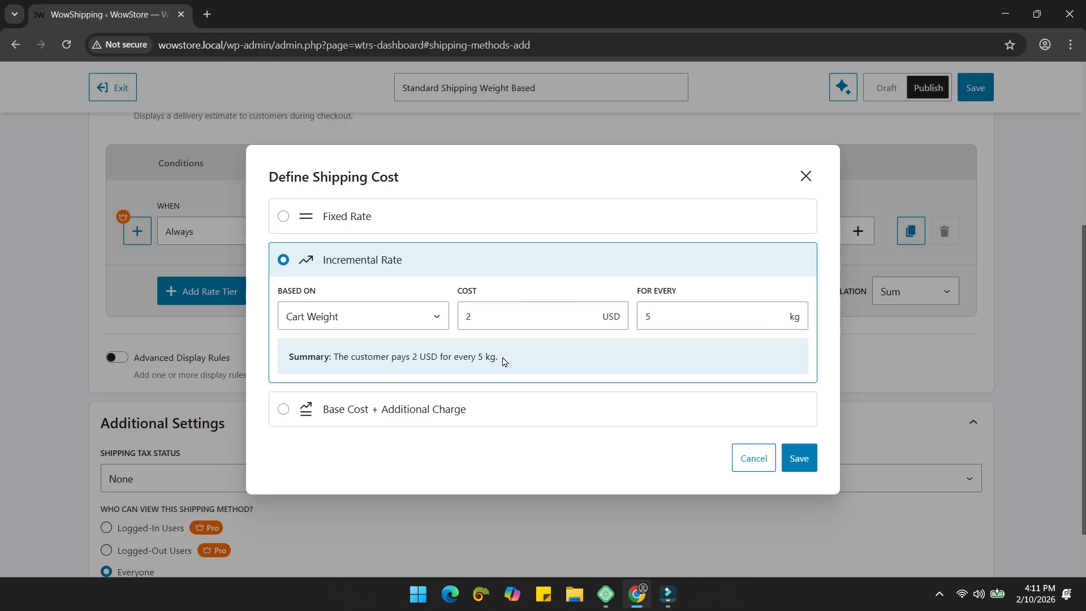
{"action": "left_click", "coordinate": [793, 463]}
Step: Change the cost to base plus additional on cart weight: 3 USD for 10 kg, 1 USD per 3 kg
{"action": "left_click", "coordinate": [784, 240]}
{"action": "left_click", "coordinate": [407, 411]}
{"action": "scroll", "coordinate": [497, 373], "scroll_direction": "down", "scroll_amount": 1}
{"action": "left_click", "coordinate": [375, 304]}
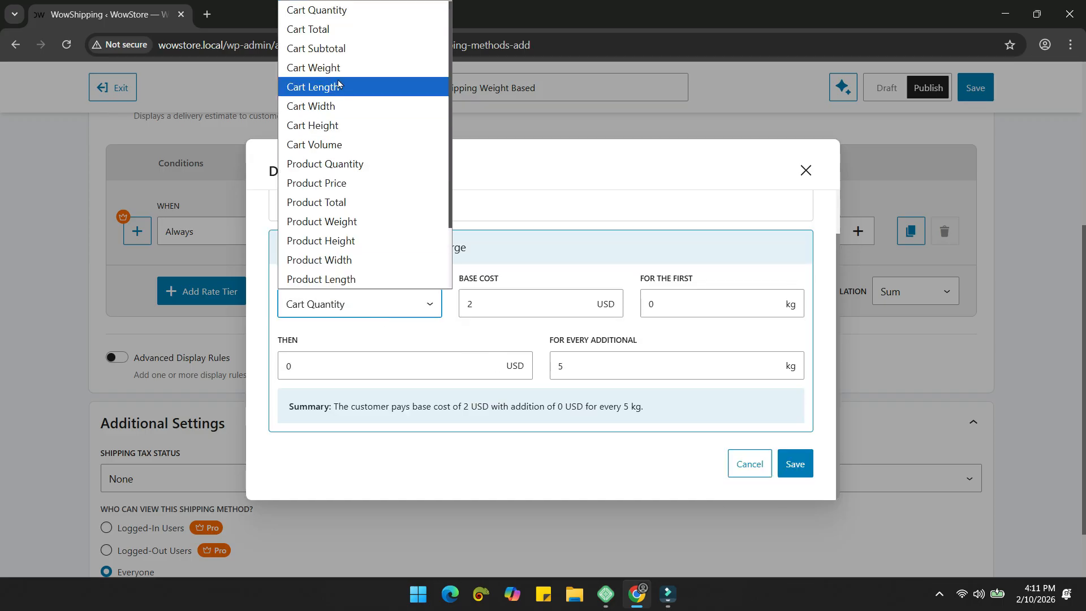
{"action": "left_click", "coordinate": [308, 67]}
{"action": "double_click", "coordinate": [488, 303]}
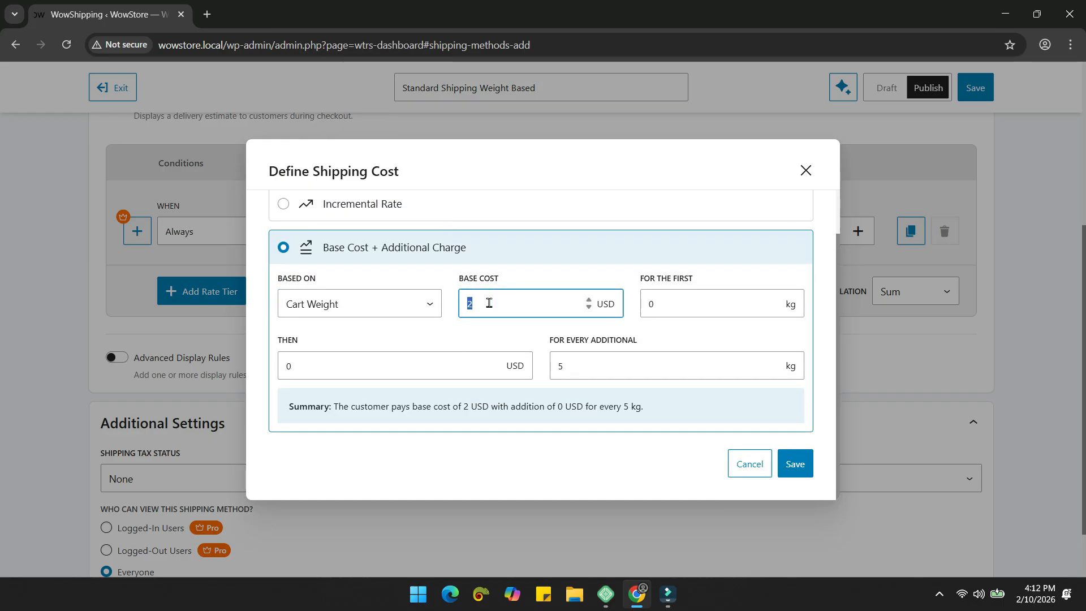
{"action": "type", "text": "3"}
{"action": "double_click", "coordinate": [654, 302]}
{"action": "type", "text": "10"}
{"action": "left_click", "coordinate": [681, 331]}
{"action": "double_click", "coordinate": [407, 368]}
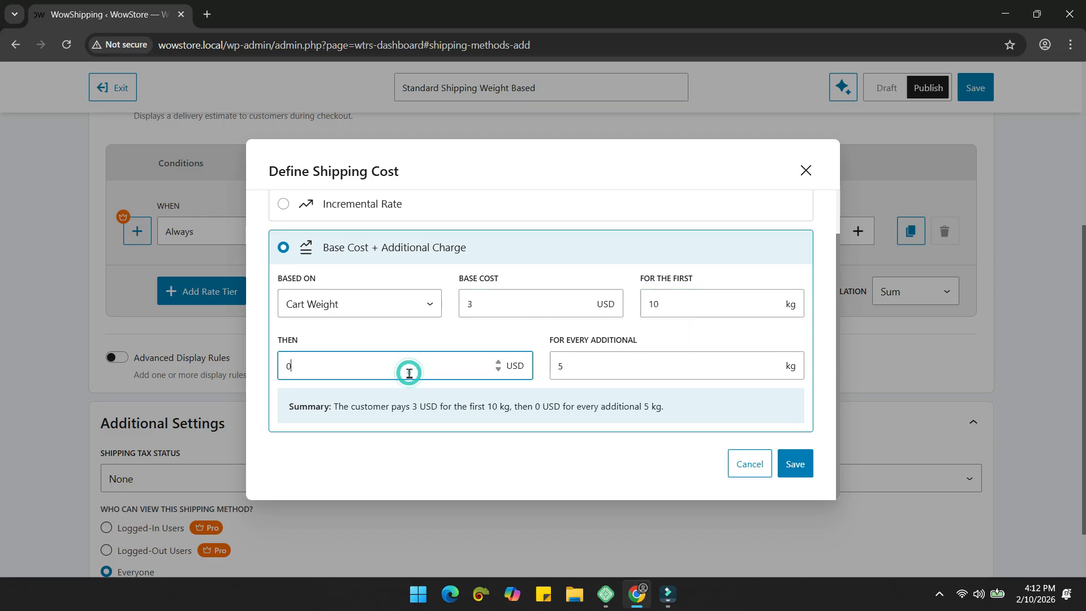
{"action": "type", "text": "1"}
{"action": "double_click", "coordinate": [585, 367]}
{"action": "type", "text": "3"}
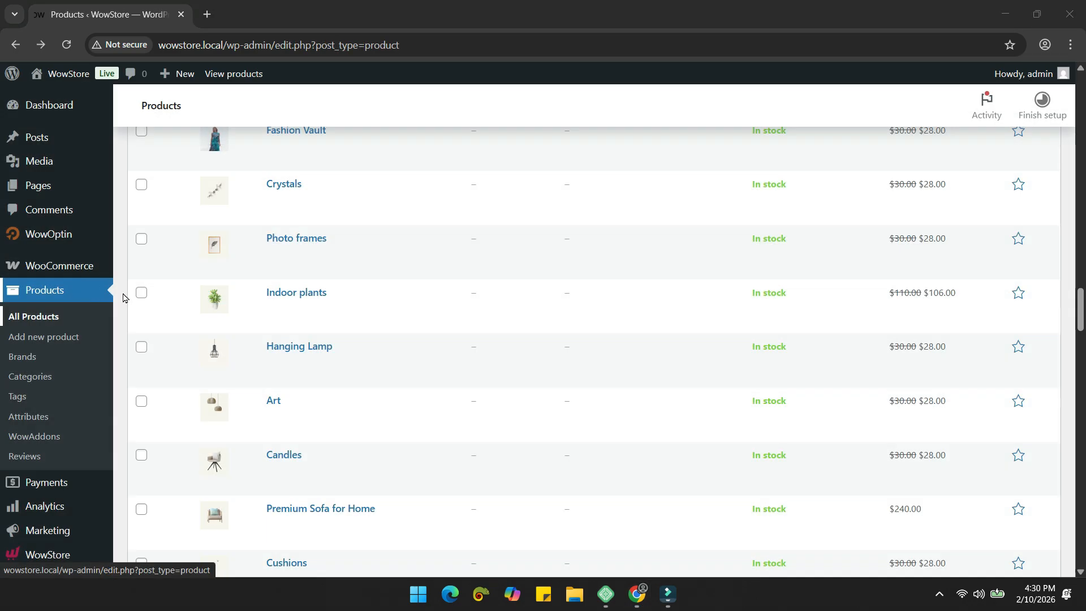
Step: Open the Indoor plants product's shipping data: 10 kg, 11.8 × 11.8 × 15.7 in
{"action": "left_click", "coordinate": [310, 309]}
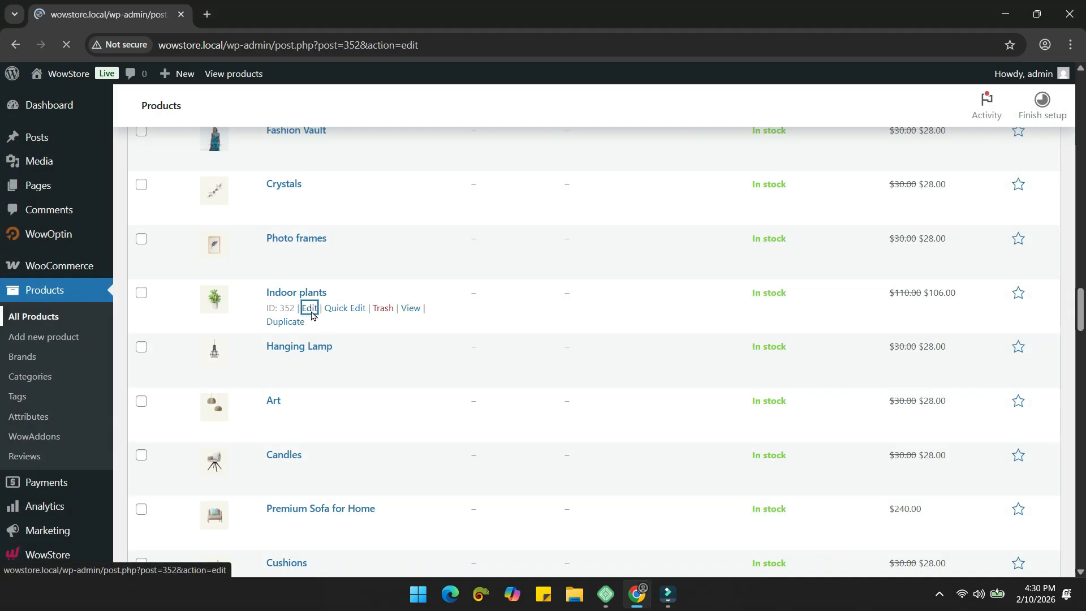
{"action": "scroll", "coordinate": [409, 289], "scroll_direction": "down", "scroll_amount": 3}
{"action": "scroll", "coordinate": [409, 289], "scroll_direction": "down", "scroll_amount": 4}
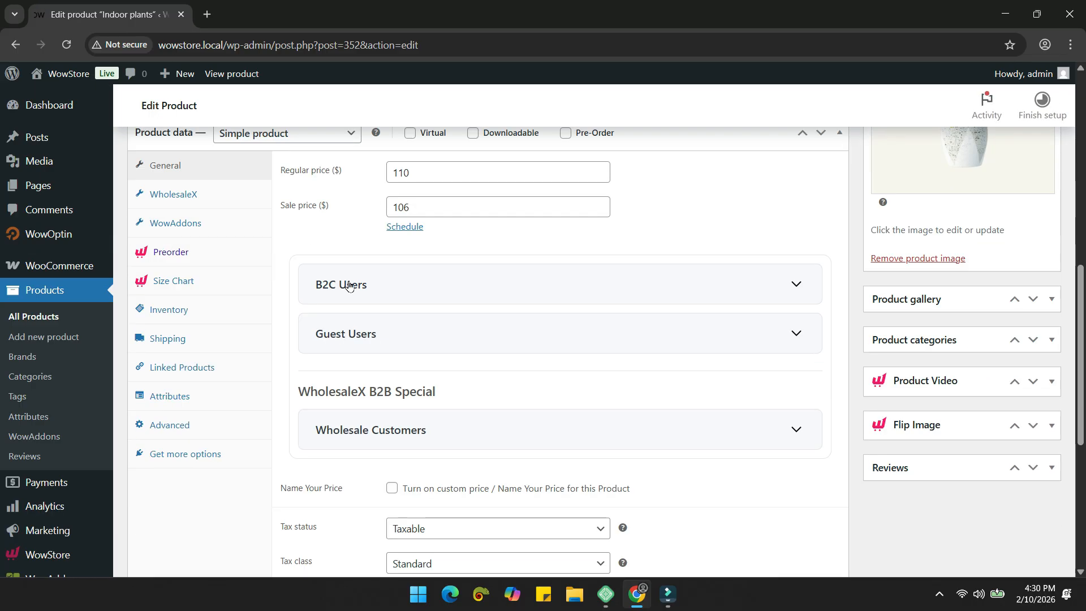
{"action": "left_click", "coordinate": [179, 342]}
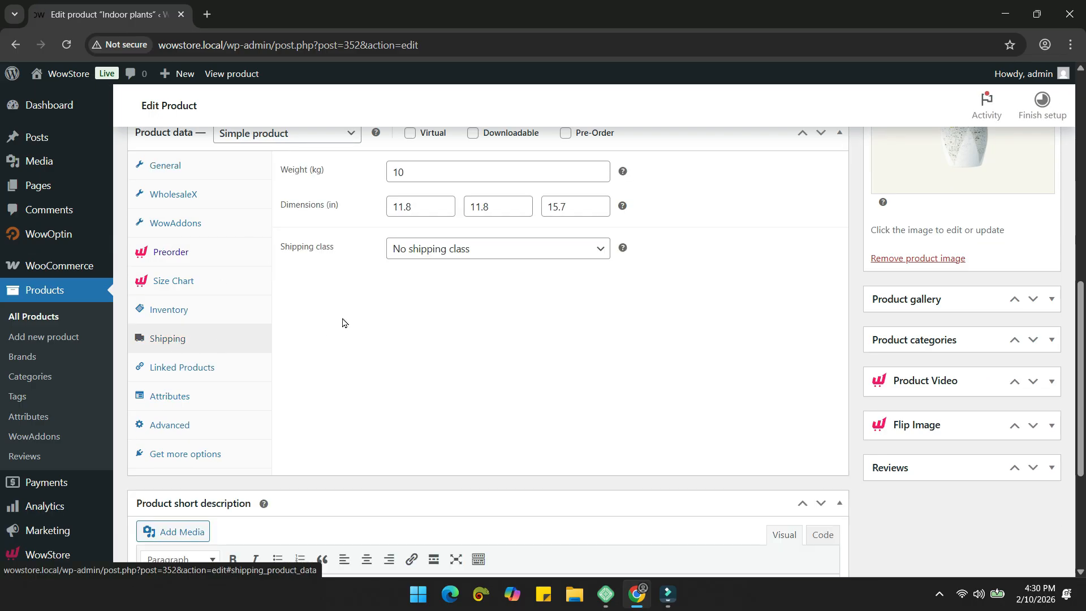
{"action": "scroll", "coordinate": [375, 260], "scroll_direction": "up", "scroll_amount": 1}
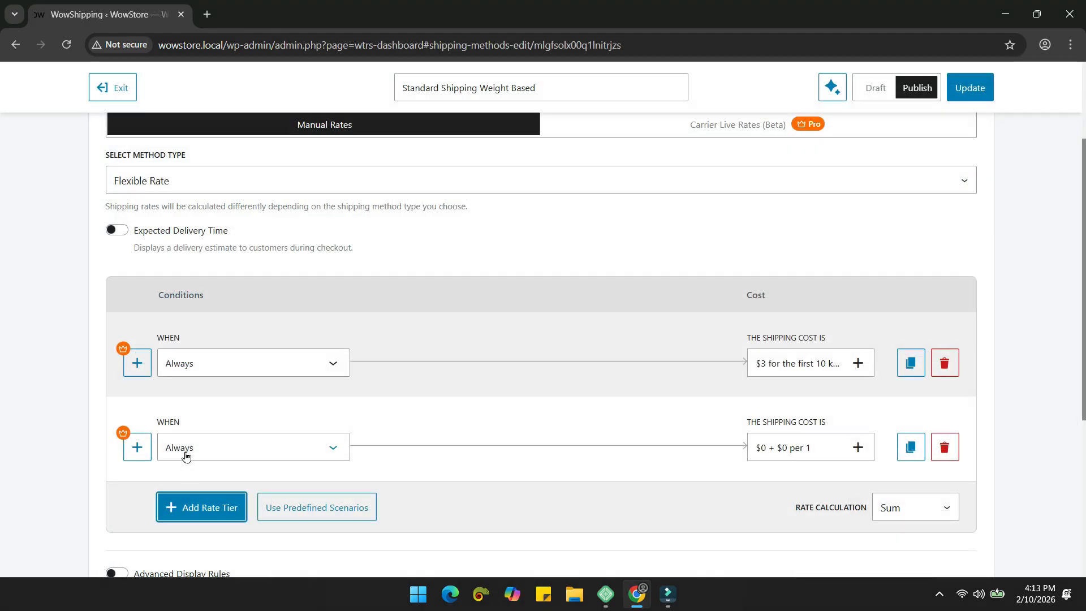
{"action": "left_click", "coordinate": [184, 450]}
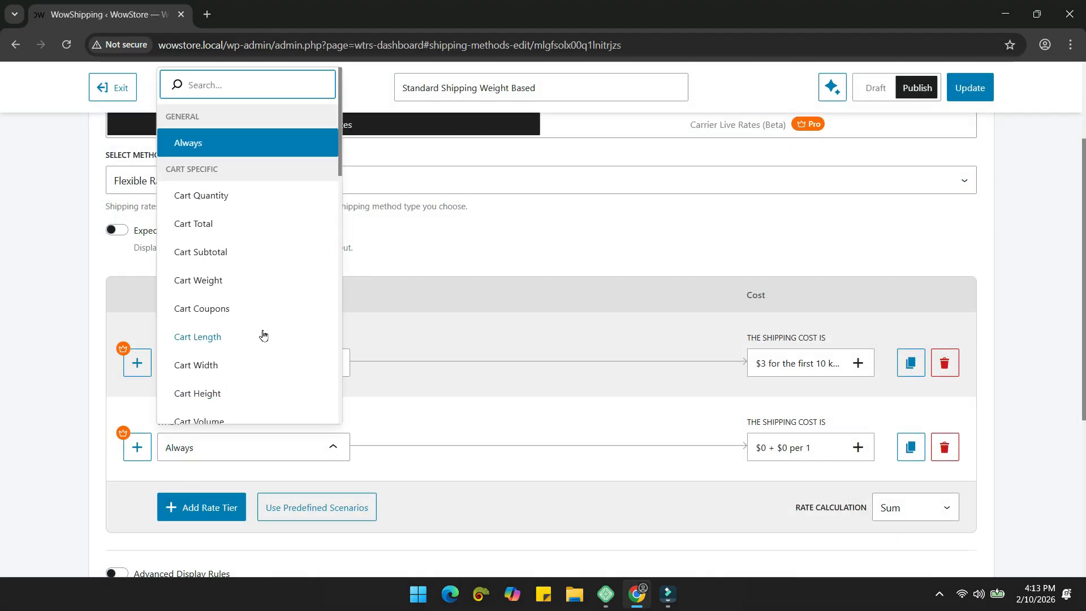
Step: Switch the second tier's condition to Cart Volume and view its comparison operators
{"action": "scroll", "coordinate": [262, 335], "scroll_direction": "down", "scroll_amount": 3}
{"action": "scroll", "coordinate": [274, 288], "scroll_direction": "up", "scroll_amount": 1}
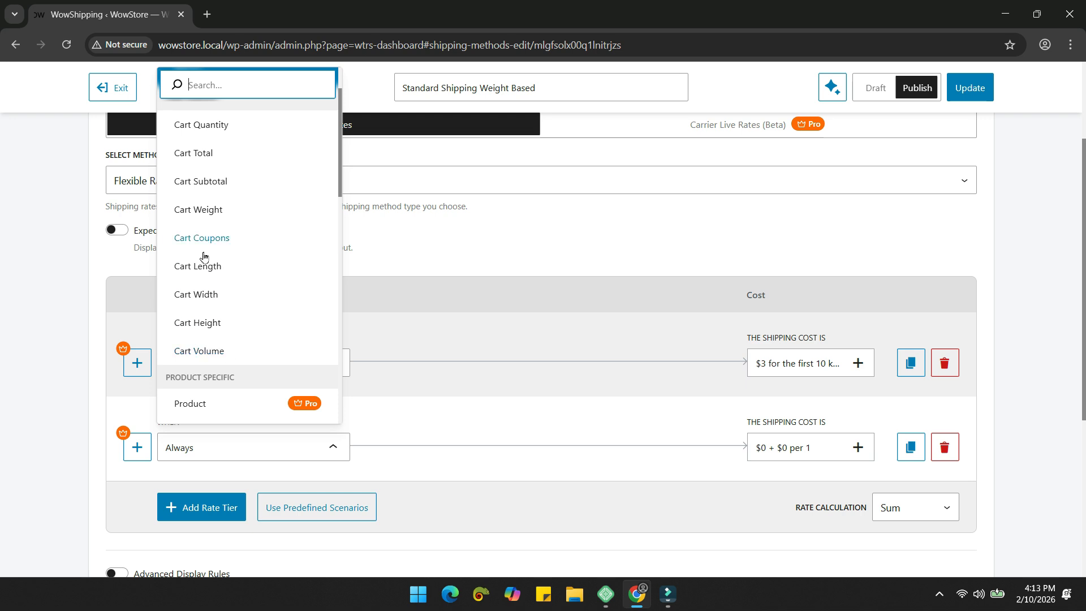
{"action": "left_click", "coordinate": [261, 352]}
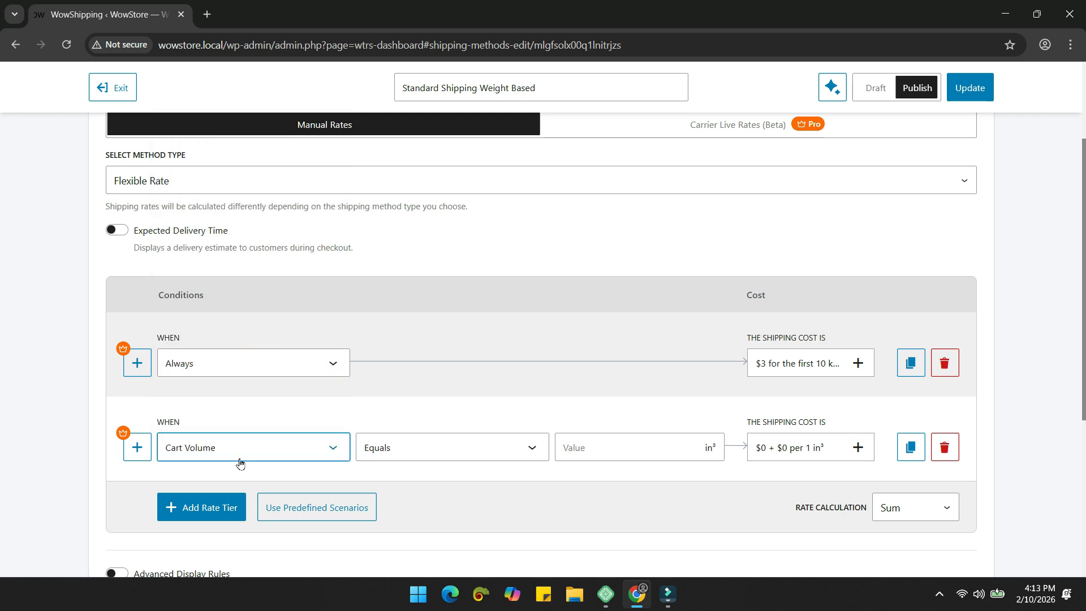
{"action": "left_click", "coordinate": [469, 451]}
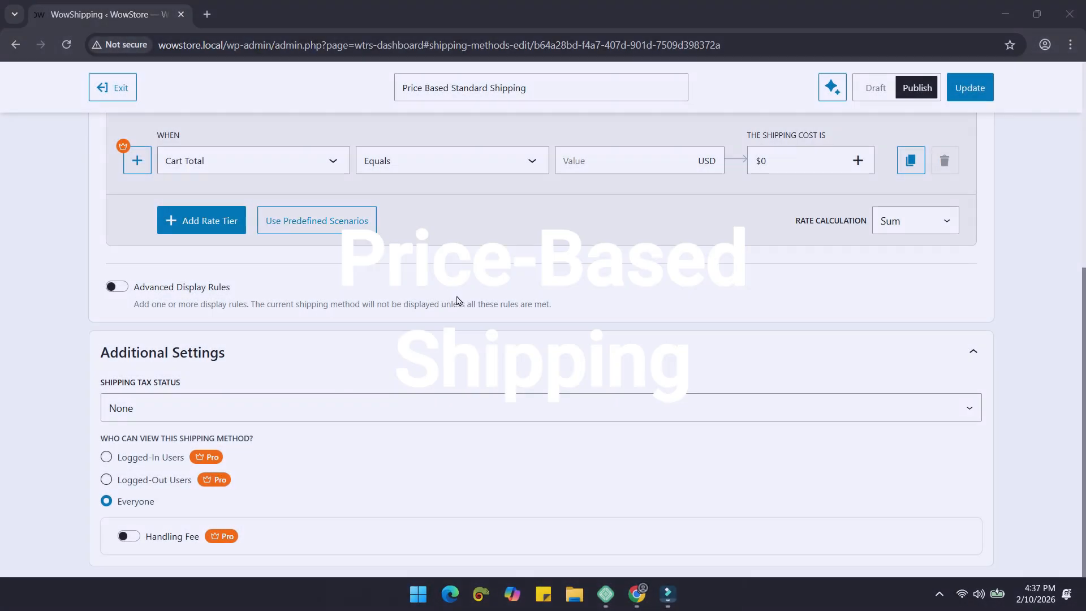
Step: Try Cart Subtotal as the price-based tier's condition, then revert it to Cart Total
{"action": "scroll", "coordinate": [456, 301], "scroll_direction": "up", "scroll_amount": 3}
{"action": "left_click", "coordinate": [343, 302]}
{"action": "scroll", "coordinate": [255, 348], "scroll_direction": "down", "scroll_amount": 3}
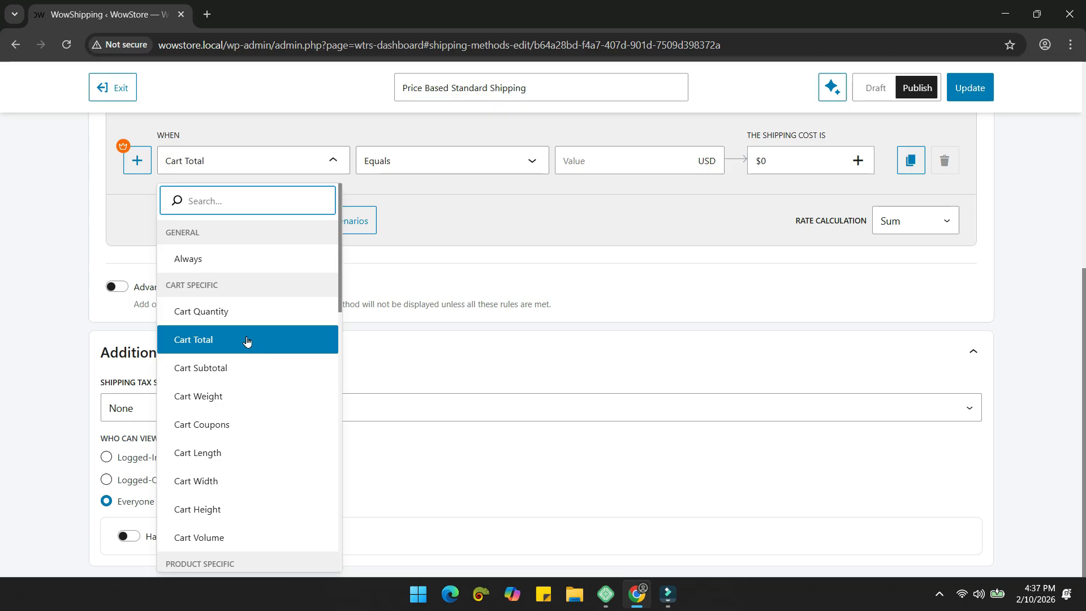
{"action": "left_click", "coordinate": [249, 344]}
{"action": "scroll", "coordinate": [480, 212], "scroll_direction": "up", "scroll_amount": 1}
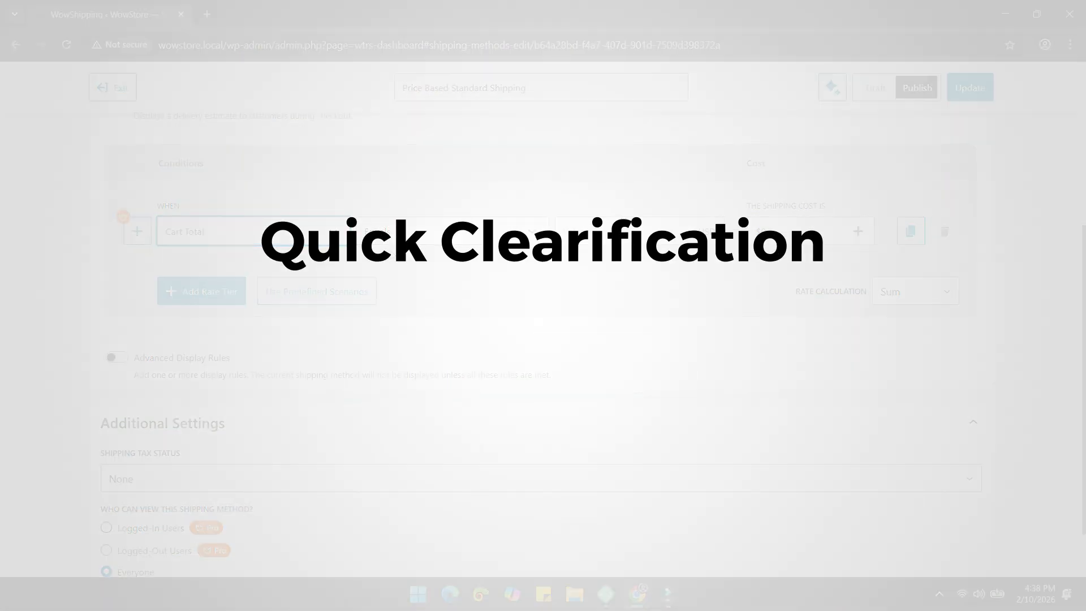
{"action": "left_click", "coordinate": [327, 233]}
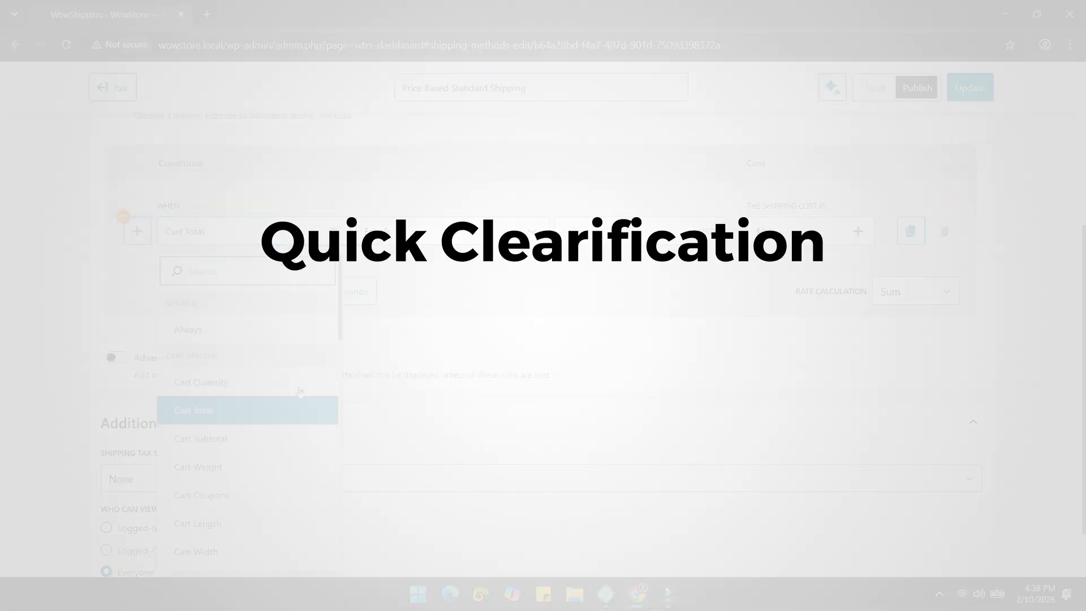
{"action": "left_click", "coordinate": [255, 439]}
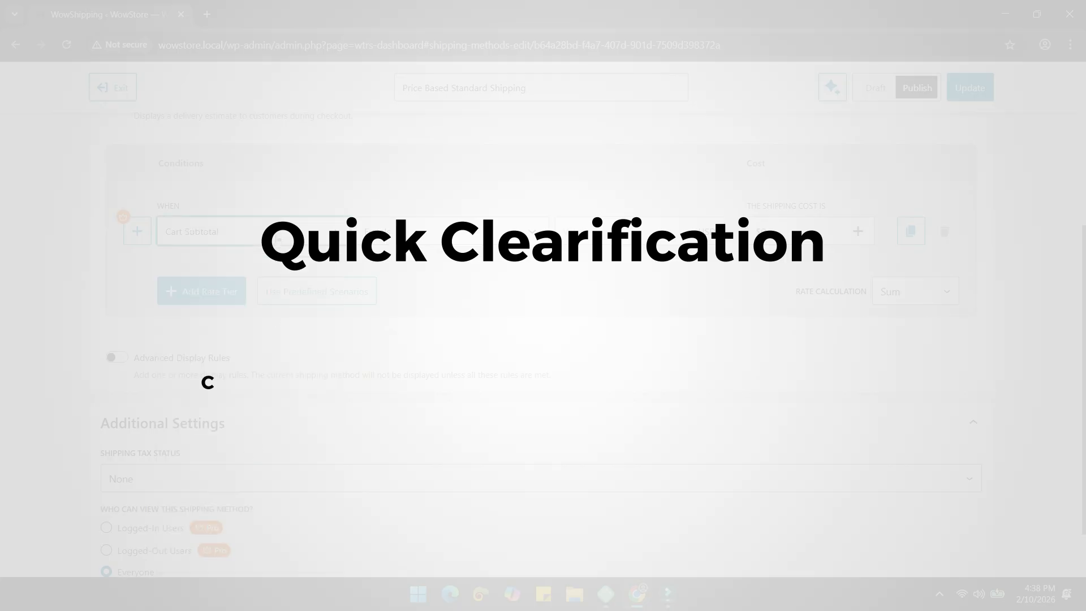
{"action": "left_click", "coordinate": [279, 238]}
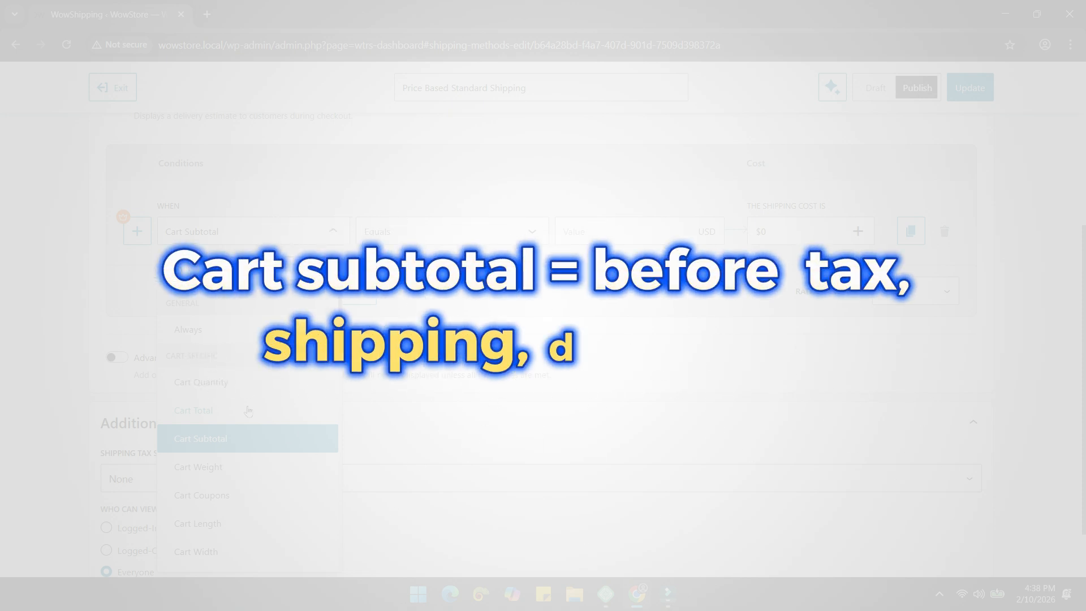
{"action": "left_click", "coordinate": [248, 410]}
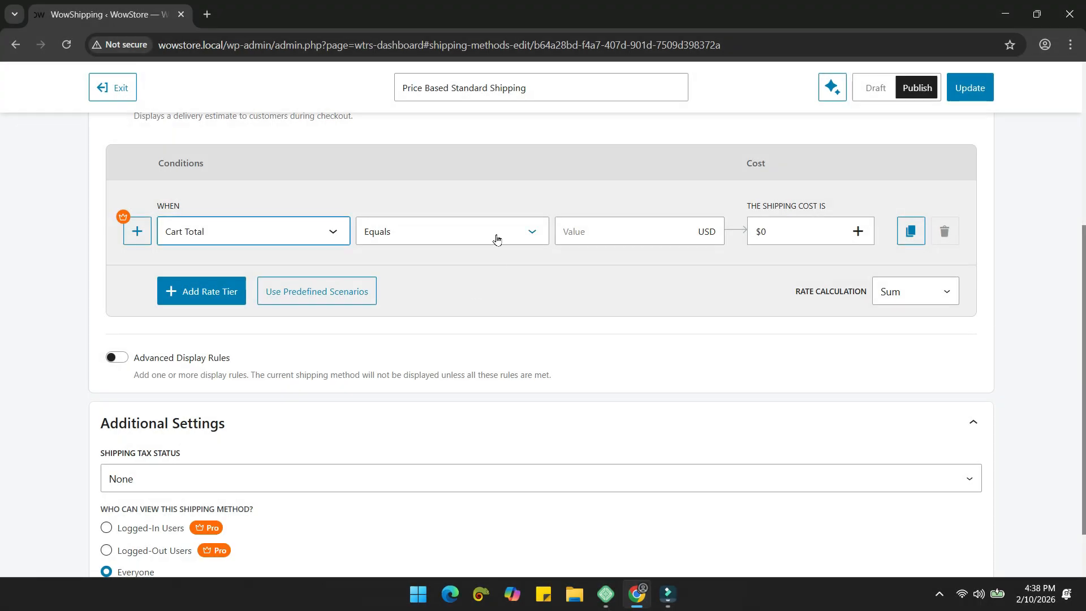
Step: Set the first tier to Between 0 and 100 with a $4 cost
{"action": "left_click", "coordinate": [496, 238]}
{"action": "left_click", "coordinate": [439, 444]}
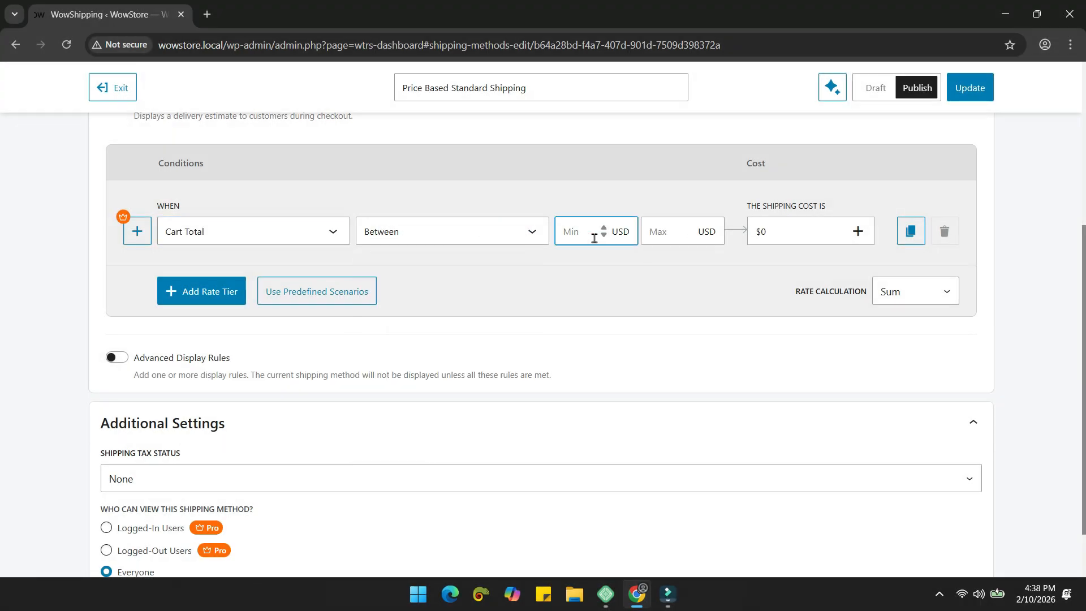
{"action": "type", "text": "0"}
{"action": "left_click", "coordinate": [653, 229]}
{"action": "type", "text": "100"}
{"action": "left_click", "coordinate": [785, 233]}
{"action": "double_click", "coordinate": [410, 294]}
{"action": "type", "text": "4"}
{"action": "left_click", "coordinate": [799, 436]}
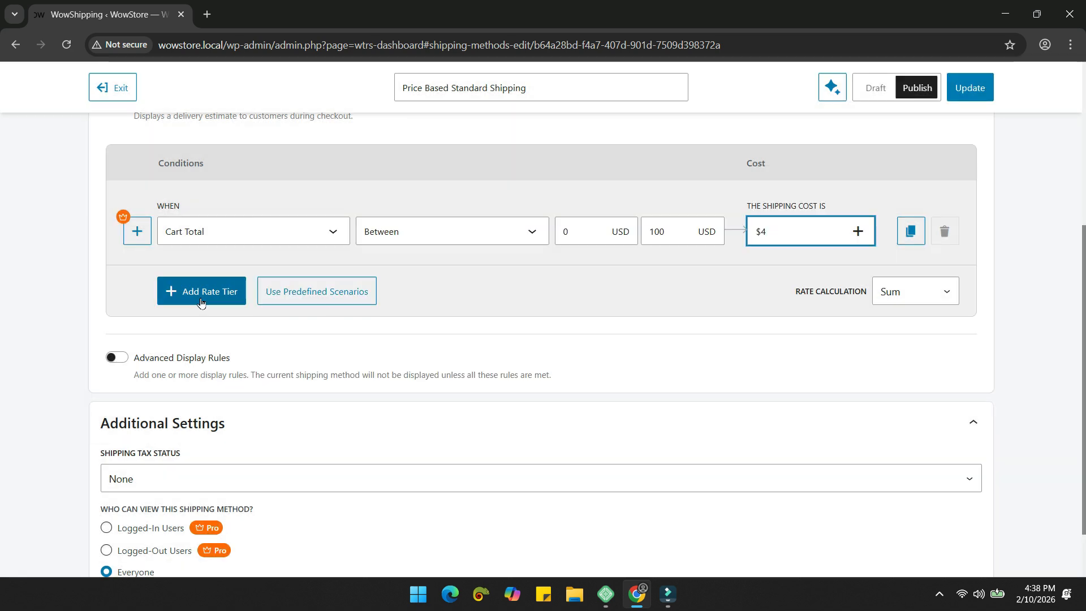
Step: Add a second Between tier from 101 upward with a $6 cost
{"action": "left_click", "coordinate": [203, 299]}
{"action": "left_click", "coordinate": [461, 315]}
{"action": "left_click", "coordinate": [396, 526]}
{"action": "left_click", "coordinate": [593, 315]}
{"action": "type", "text": "101"}
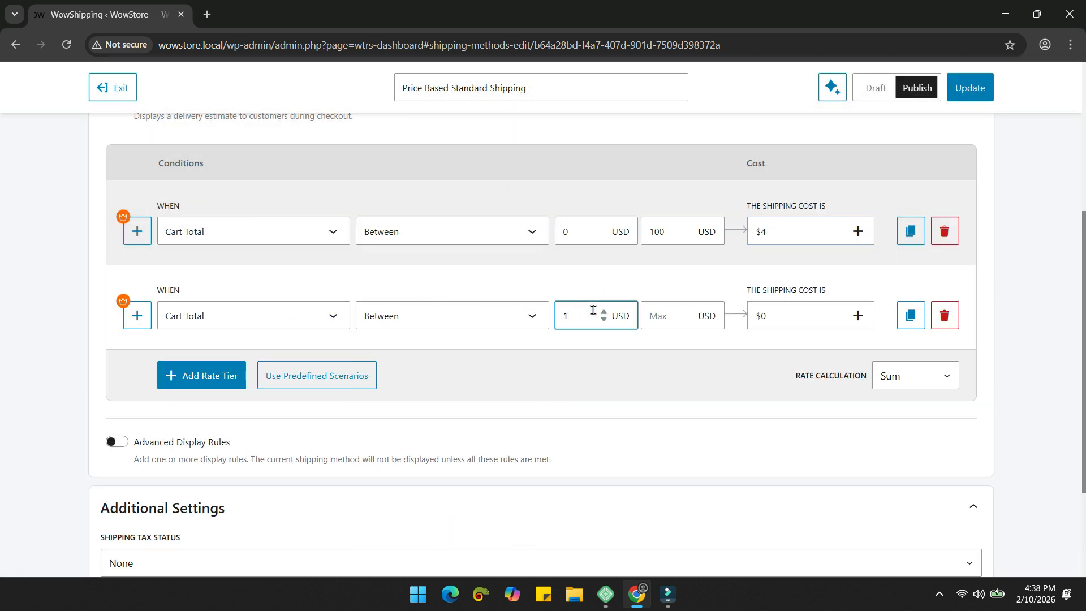
{"action": "left_click", "coordinate": [653, 316]}
{"action": "type", "text": "300"}
{"action": "left_click", "coordinate": [765, 315]}
{"action": "double_click", "coordinate": [381, 300]}
{"action": "left_click", "coordinate": [791, 436]}
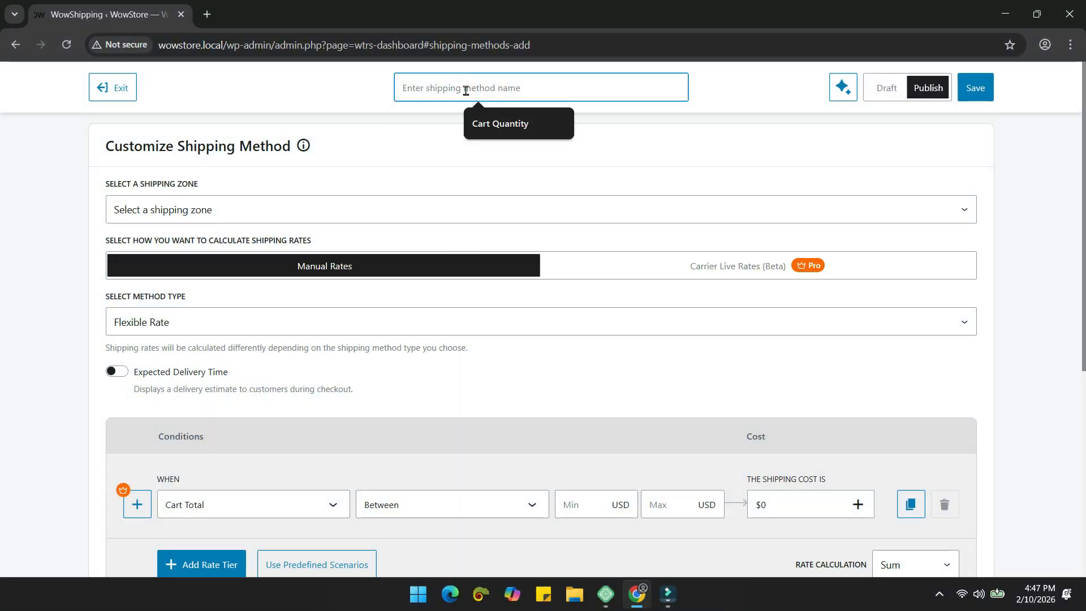
Step: Name the method 'Free Shipping', assign it to the USA zone, and set its type to Free Shipping
{"action": "type", "text": "Fr"}
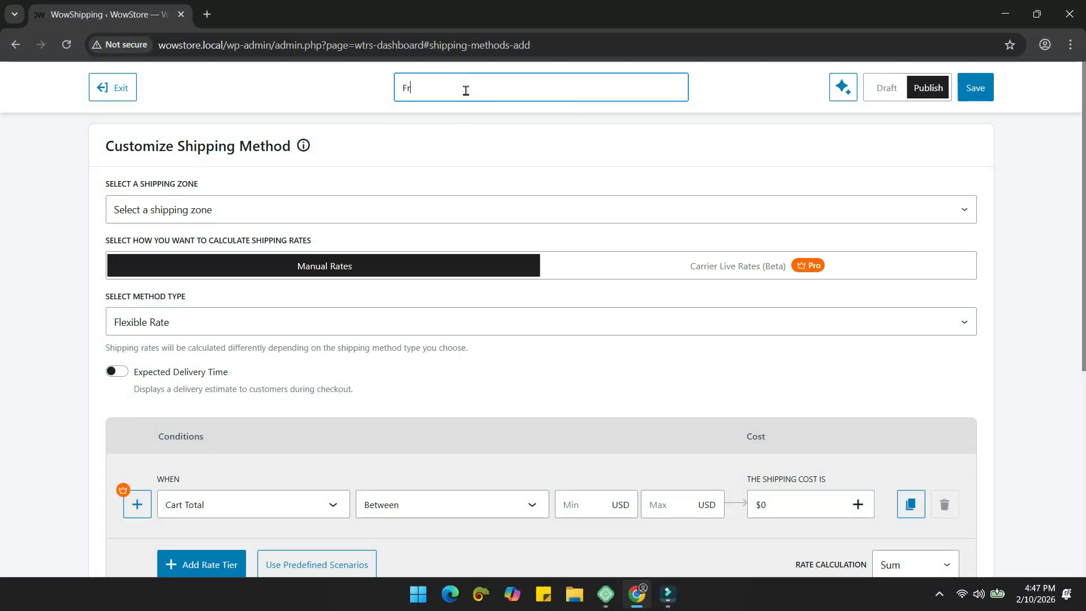
{"action": "type", "text": "ee Shipping"}
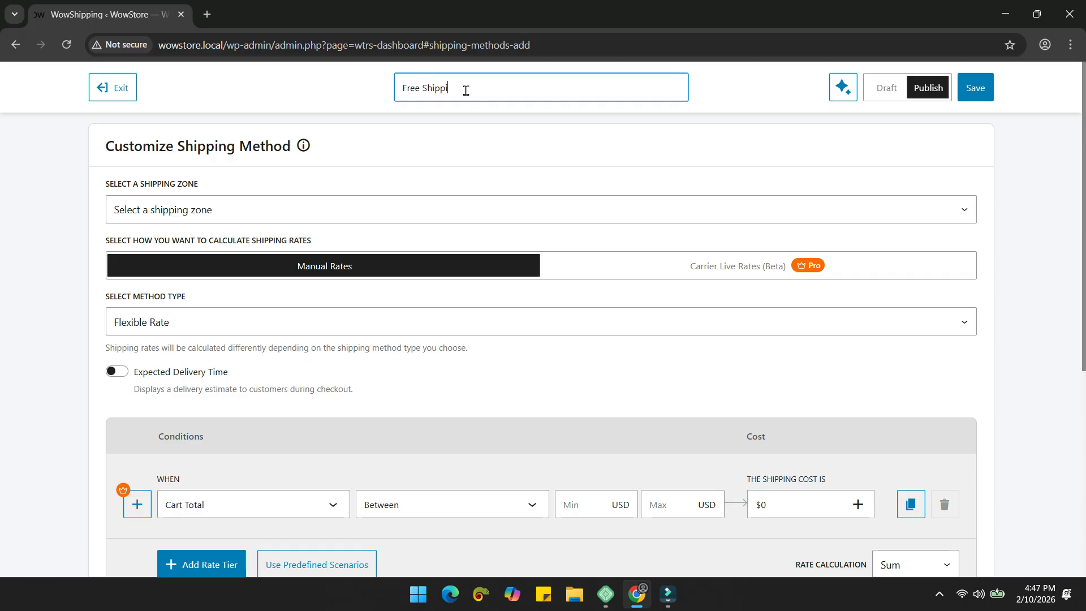
{"action": "left_click", "coordinate": [283, 208]}
{"action": "left_click", "coordinate": [207, 253]}
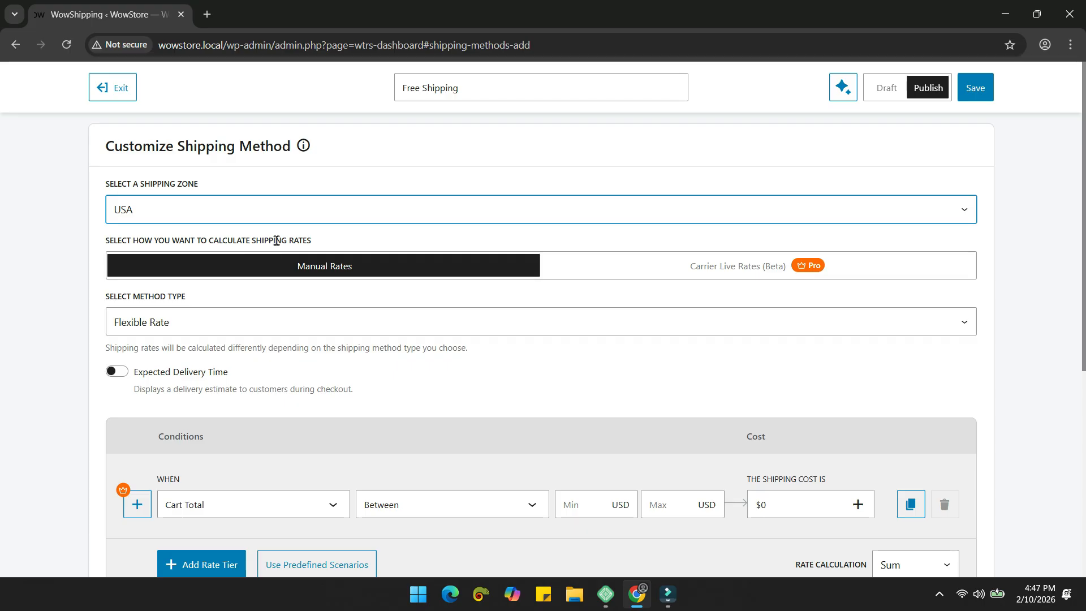
{"action": "scroll", "coordinate": [277, 242], "scroll_direction": "down", "scroll_amount": 1}
{"action": "left_click", "coordinate": [263, 252]}
{"action": "left_click", "coordinate": [216, 312]}
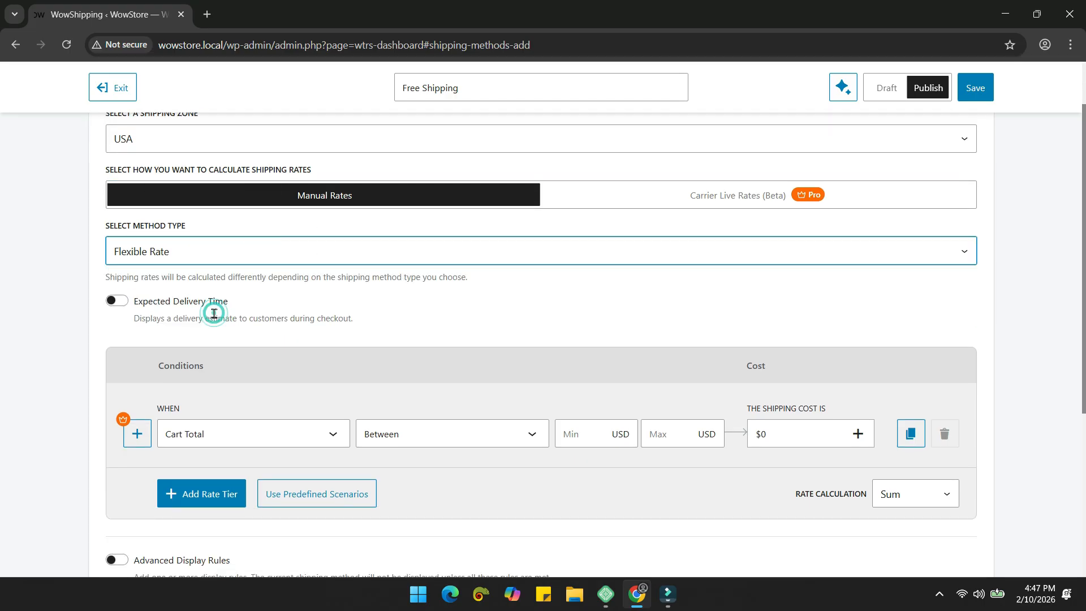
{"action": "scroll", "coordinate": [458, 263], "scroll_direction": "down", "scroll_amount": 1}
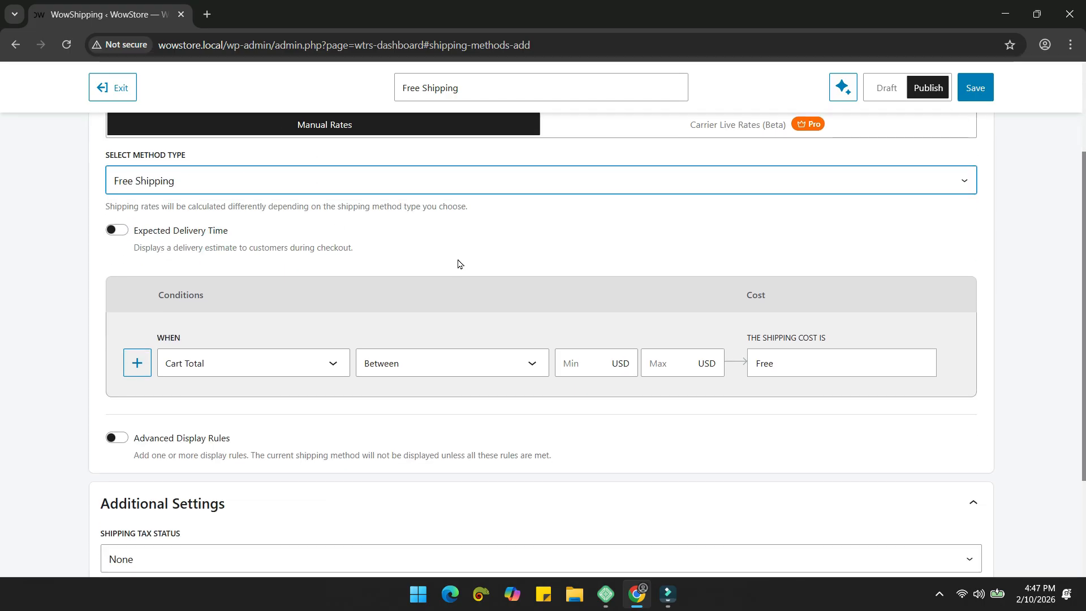
Step: Pick WooCommerce's built-in free shipping and require Cart Total greater than 500
{"action": "left_click", "coordinate": [458, 264]}
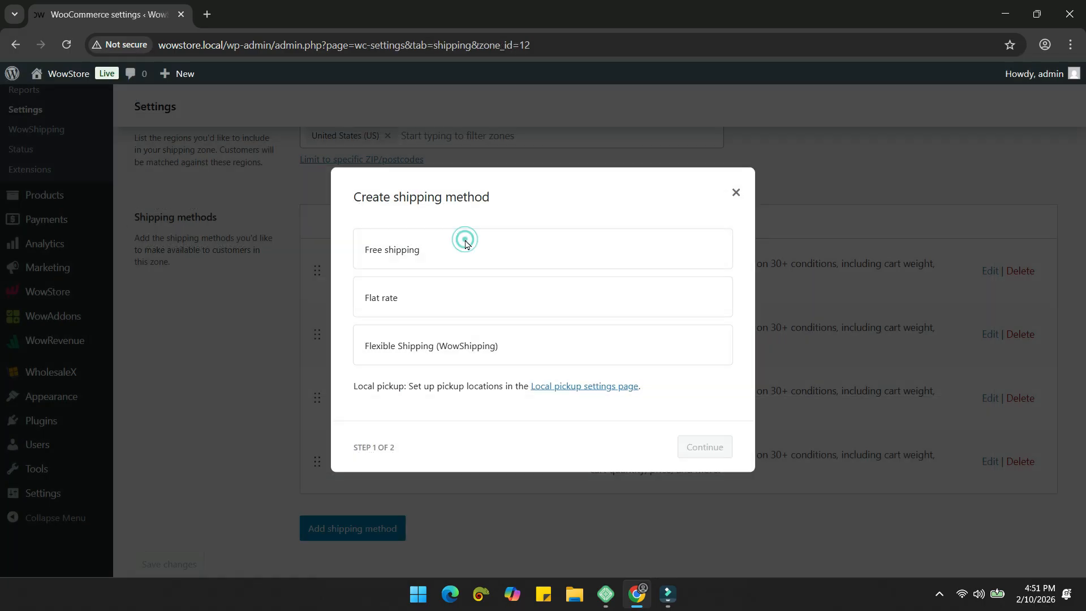
{"action": "left_click", "coordinate": [477, 248]}
{"action": "left_click", "coordinate": [719, 465]}
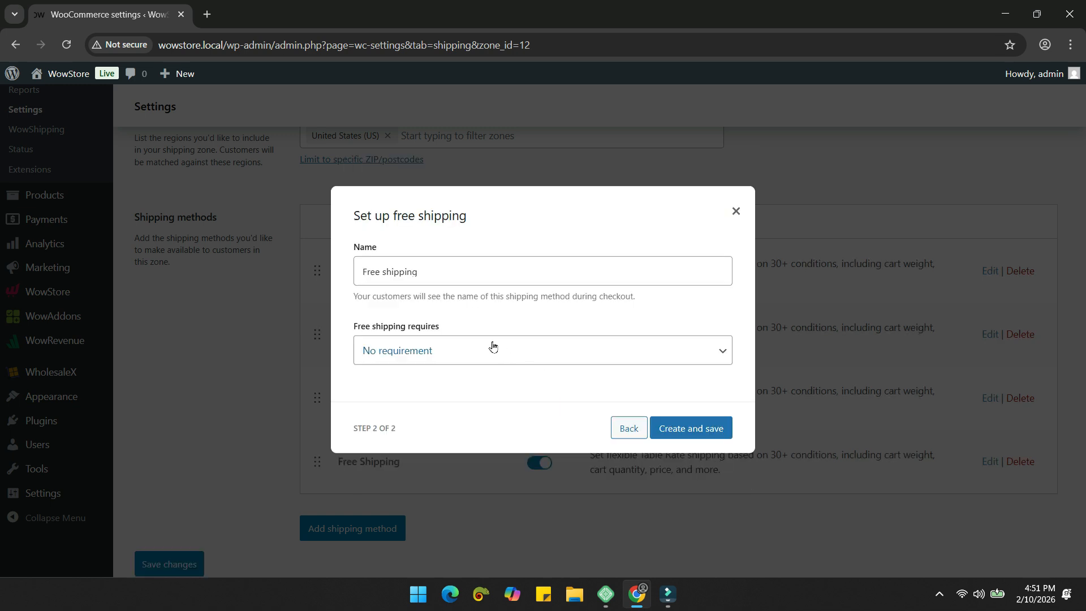
{"action": "left_click", "coordinate": [493, 346]}
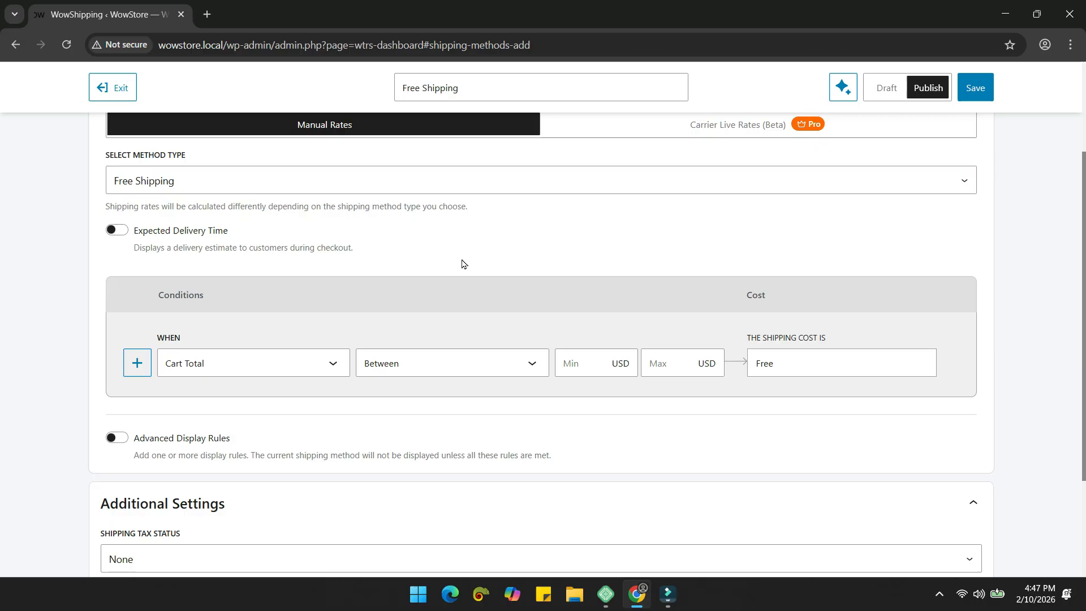
{"action": "scroll", "coordinate": [464, 263], "scroll_direction": "down", "scroll_amount": 3}
{"action": "left_click", "coordinate": [452, 210]}
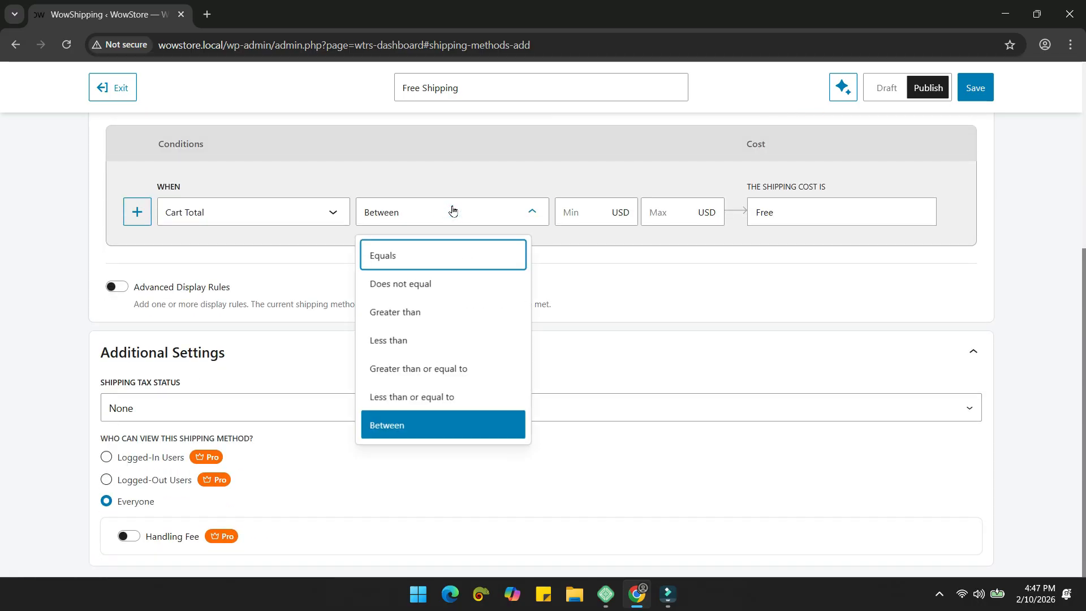
{"action": "left_click", "coordinate": [443, 320]}
{"action": "left_click", "coordinate": [578, 213]}
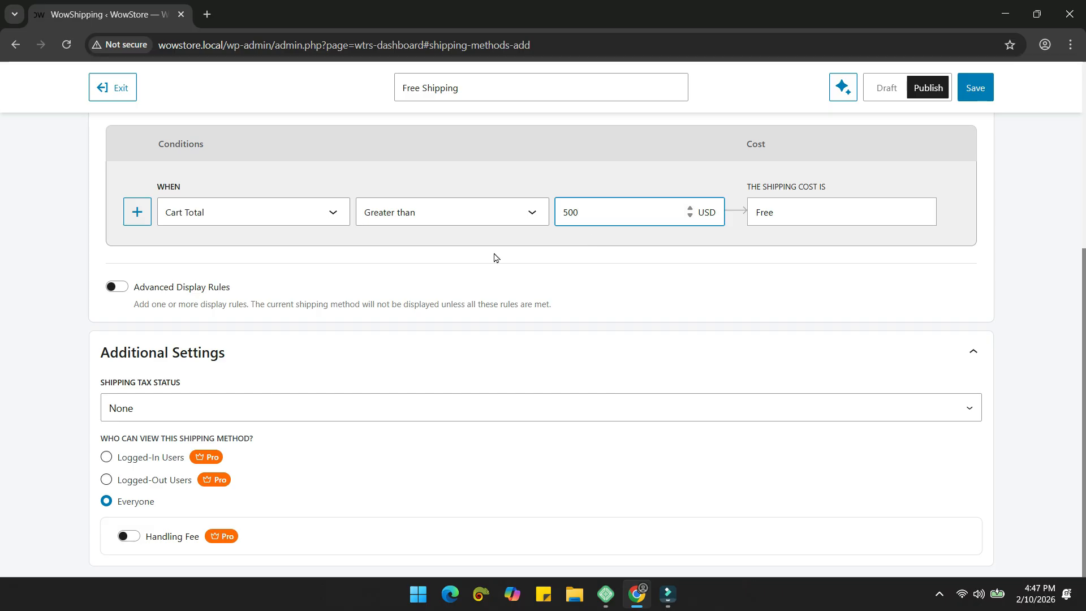
Step: Add a second condition: Cart Quantity between 2 and 5
{"action": "left_click", "coordinate": [136, 211]}
{"action": "left_click", "coordinate": [238, 267]}
{"action": "left_click", "coordinate": [226, 419]}
{"action": "left_click", "coordinate": [405, 276]}
{"action": "left_click", "coordinate": [417, 482]}
{"action": "left_click", "coordinate": [580, 255]}
{"action": "type", "text": "2"}
{"action": "left_click", "coordinate": [667, 270]}
{"action": "type", "text": "5"}
{"action": "left_click", "coordinate": [802, 269]}
Step: Save the new Free Shipping method
{"action": "scroll", "coordinate": [807, 275], "scroll_direction": "up", "scroll_amount": 2}
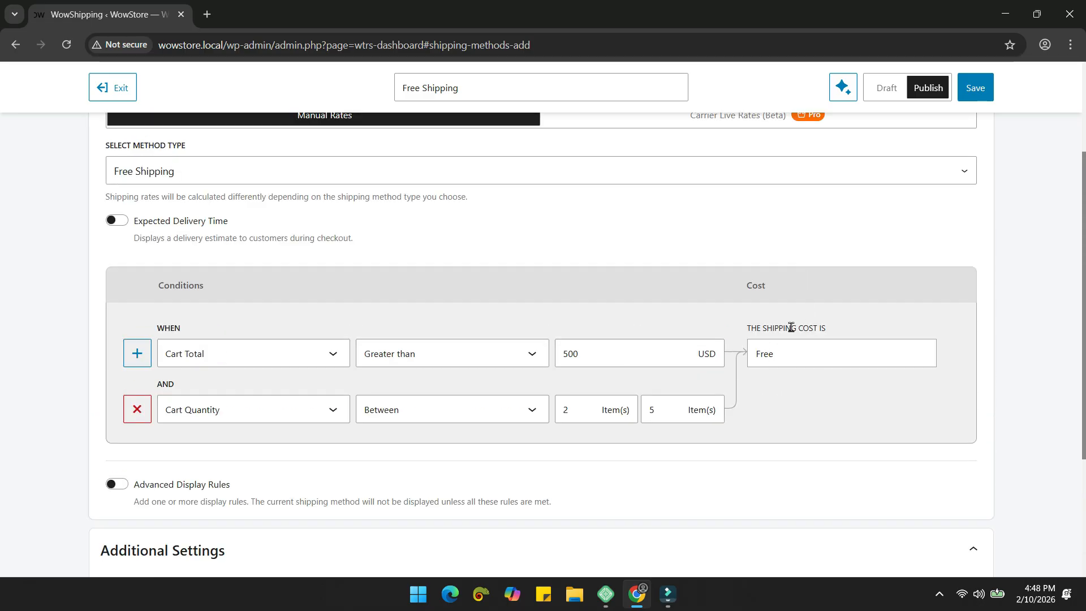
{"action": "left_click", "coordinate": [976, 89]}
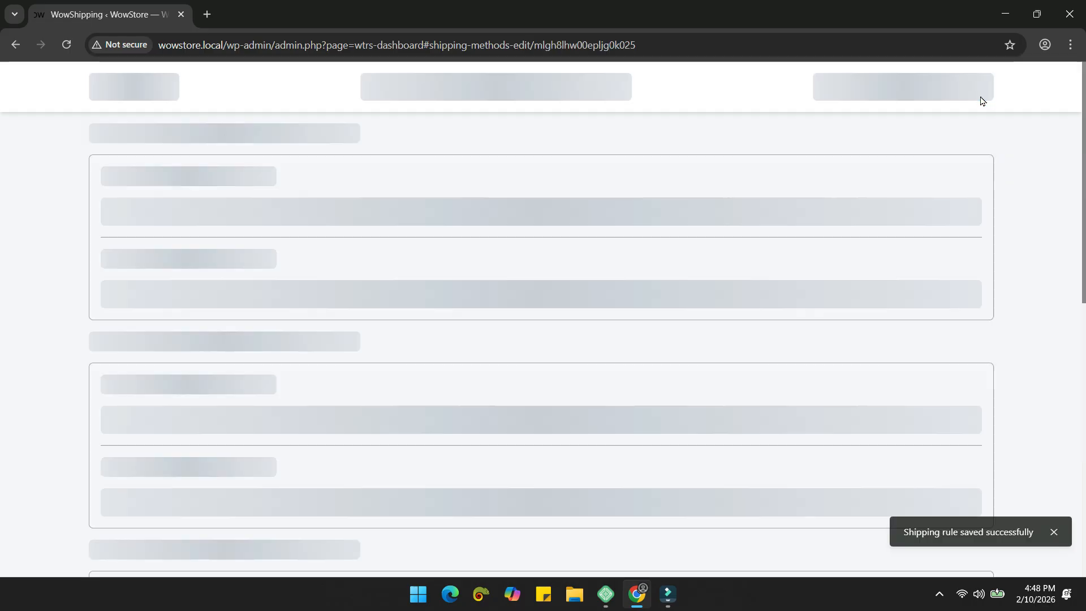
{"action": "scroll", "coordinate": [755, 453], "scroll_direction": "down", "scroll_amount": 4}
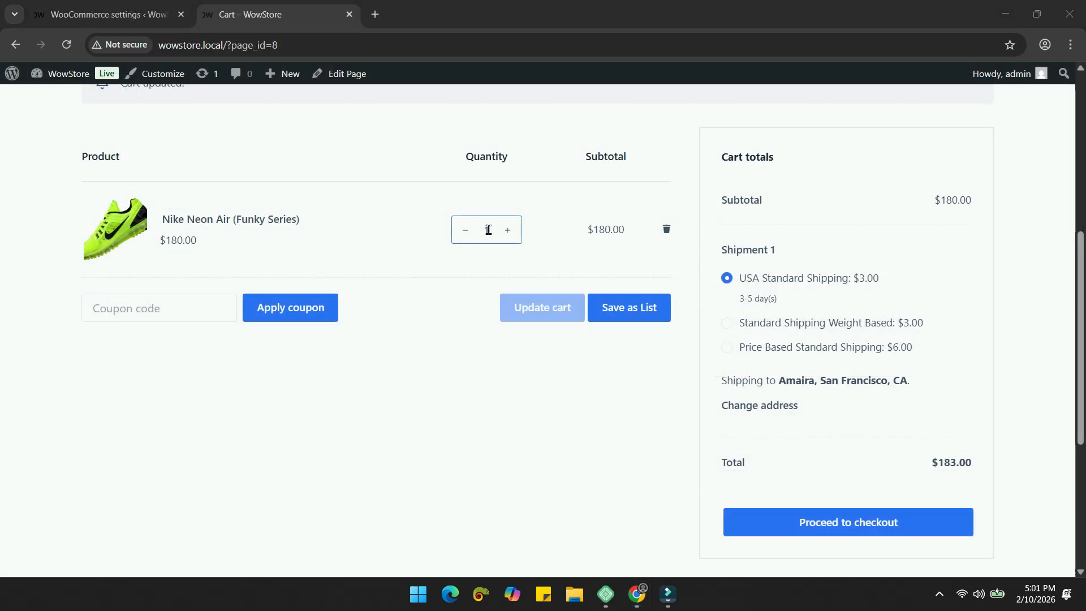
Step: Set the Nike Neon Air quantity to 5 and update the cart
{"action": "left_click", "coordinate": [488, 229]}
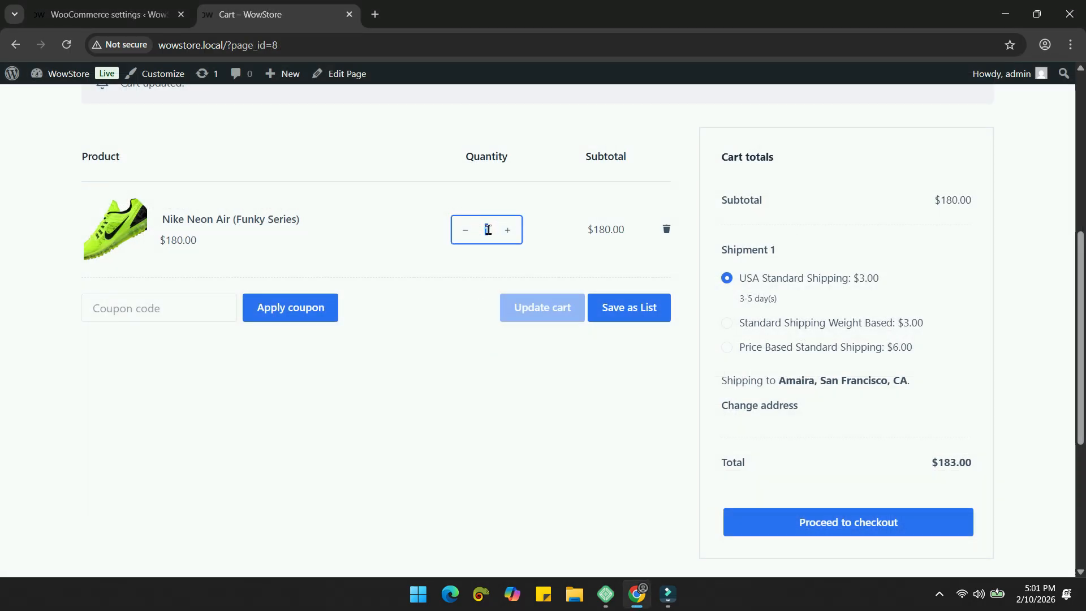
{"action": "type", "text": "5"}
{"action": "left_click", "coordinate": [547, 310]}
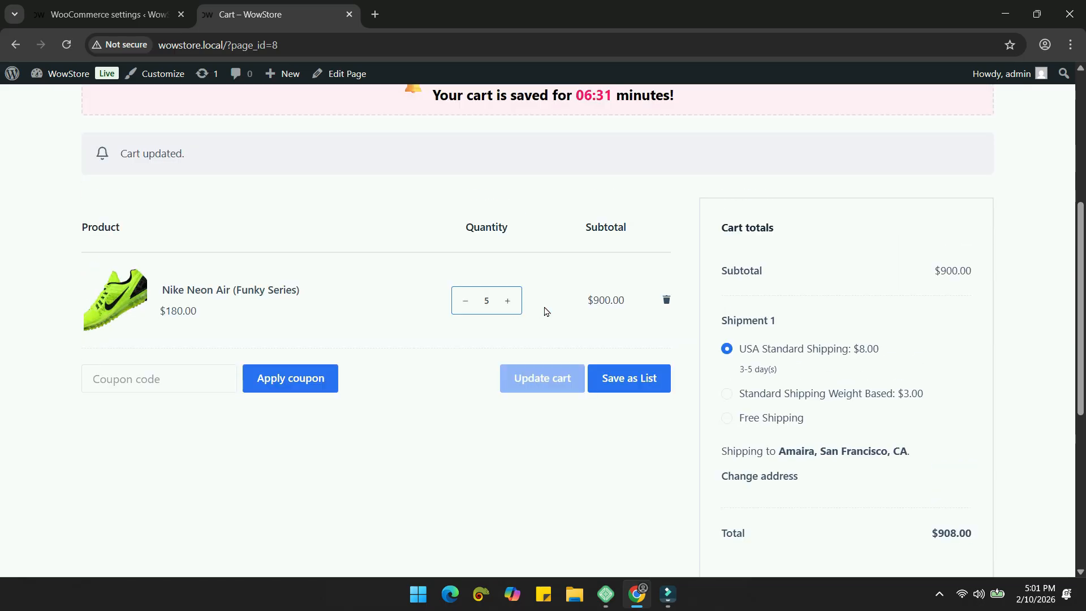
{"action": "scroll", "coordinate": [549, 308], "scroll_direction": "down", "scroll_amount": 2}
Step: Select Free Shipping, then change the quantity to 6 and update the cart
{"action": "left_click", "coordinate": [748, 279]}
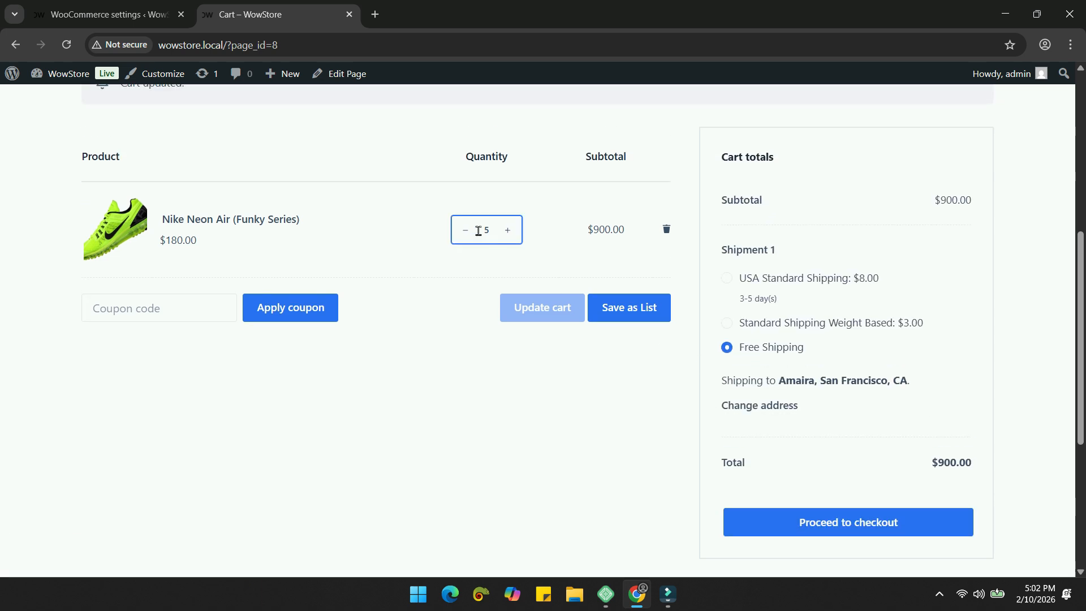
{"action": "type", "text": "6"}
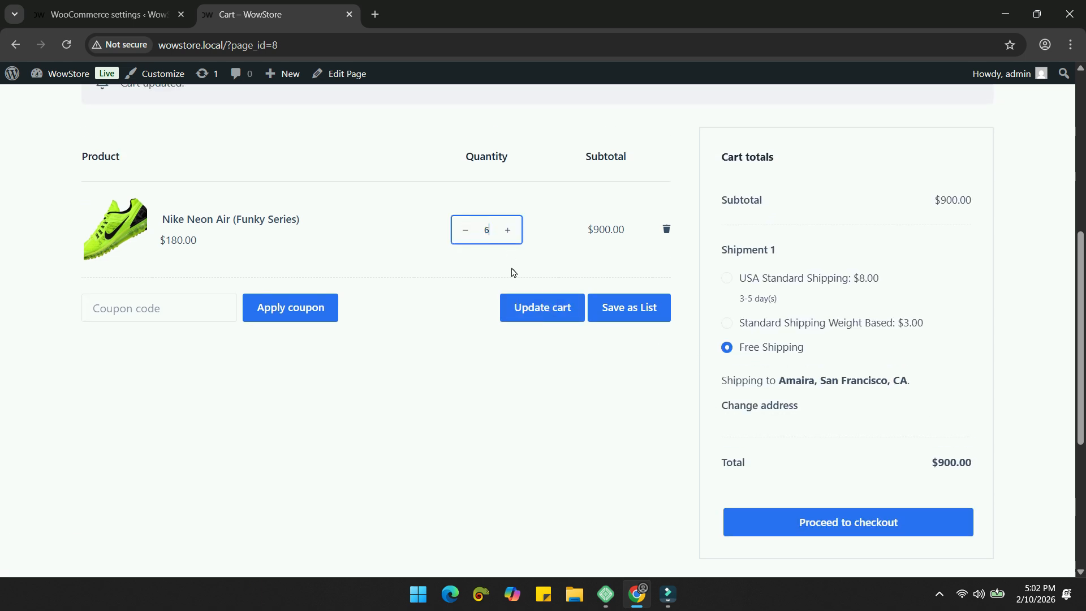
{"action": "left_click", "coordinate": [538, 306]}
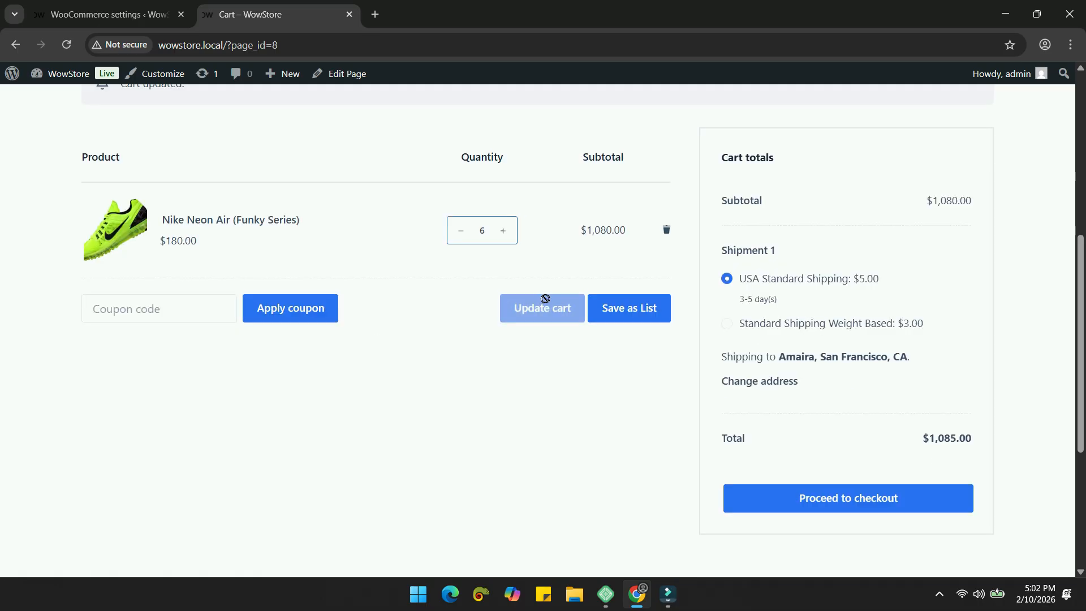
{"action": "scroll", "coordinate": [783, 376], "scroll_direction": "down", "scroll_amount": 1}
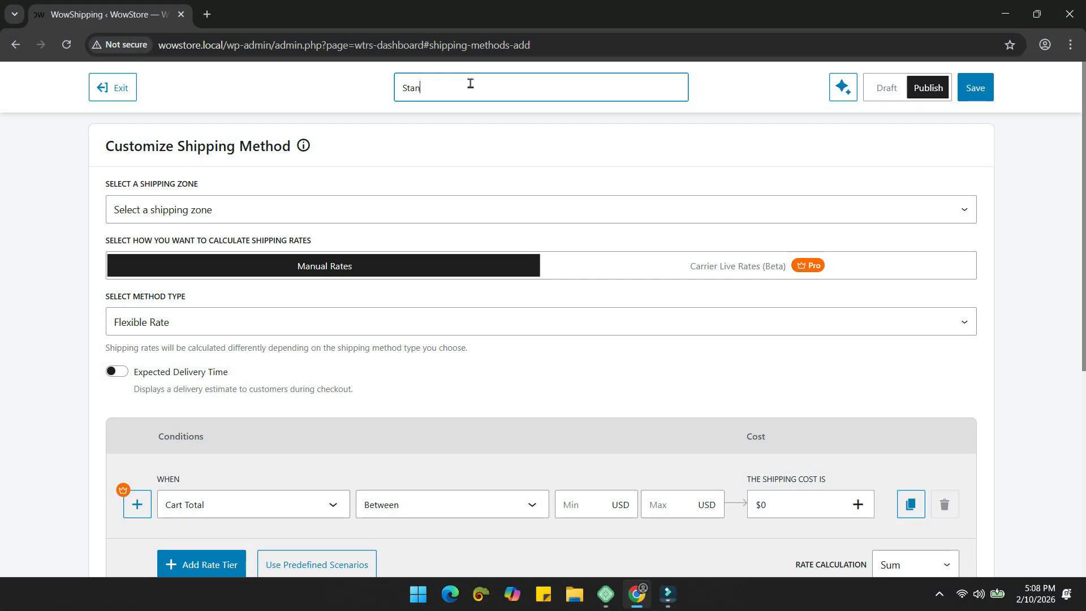
Step: Name the method 'Standard Flat Rate', set its type to Flat Rate, and enter a 10 shipping cost
{"action": "type", "text": "dard Flat"}
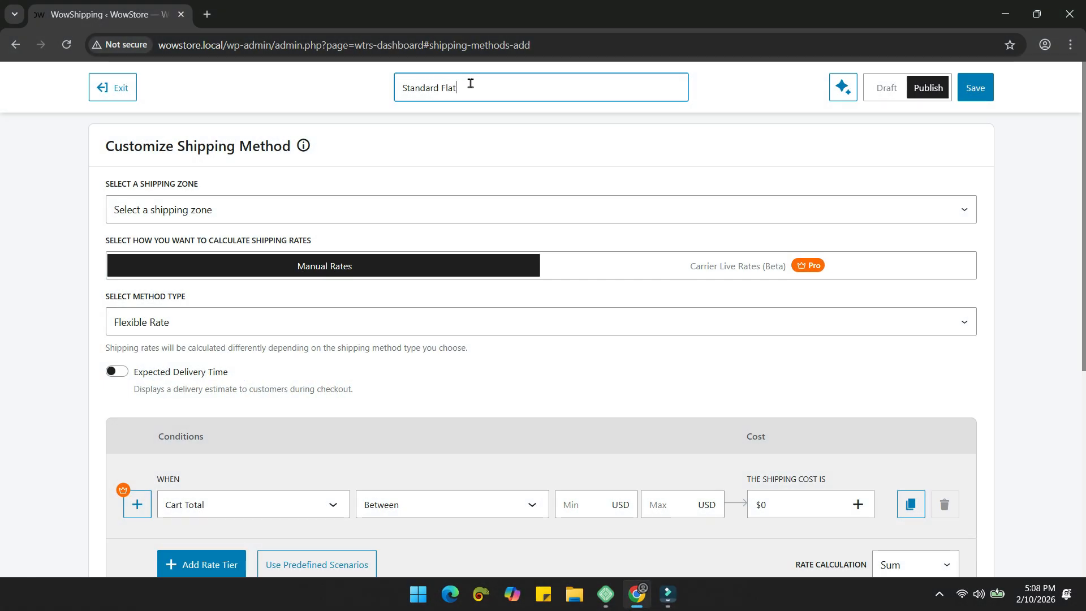
{"action": "type", "text": " Rate"}
{"action": "scroll", "coordinate": [153, 296], "scroll_direction": "down", "scroll_amount": 1}
{"action": "left_click", "coordinate": [199, 257]}
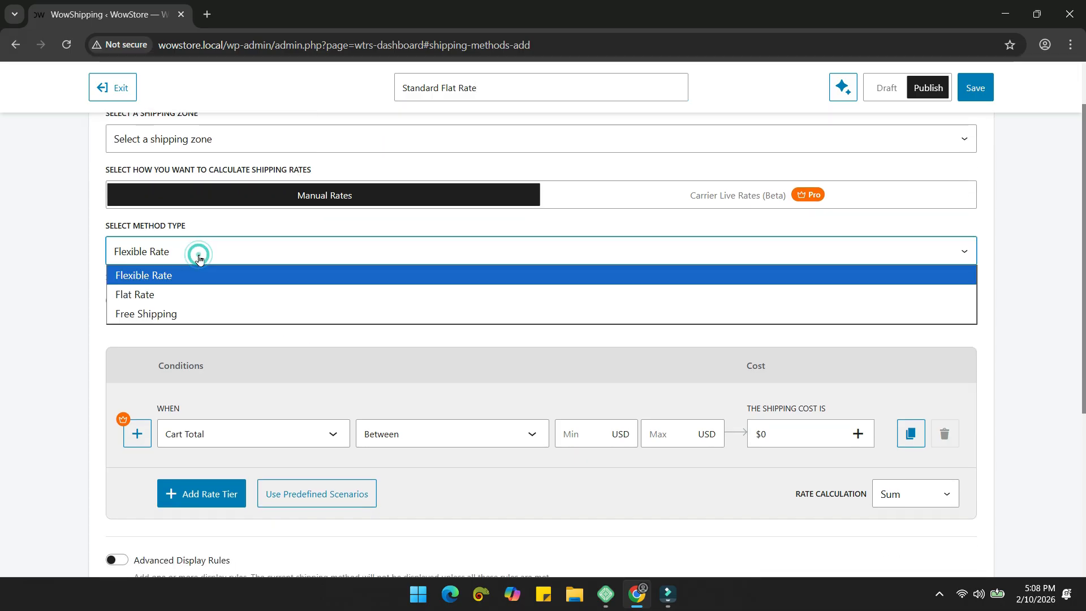
{"action": "left_click", "coordinate": [197, 295]}
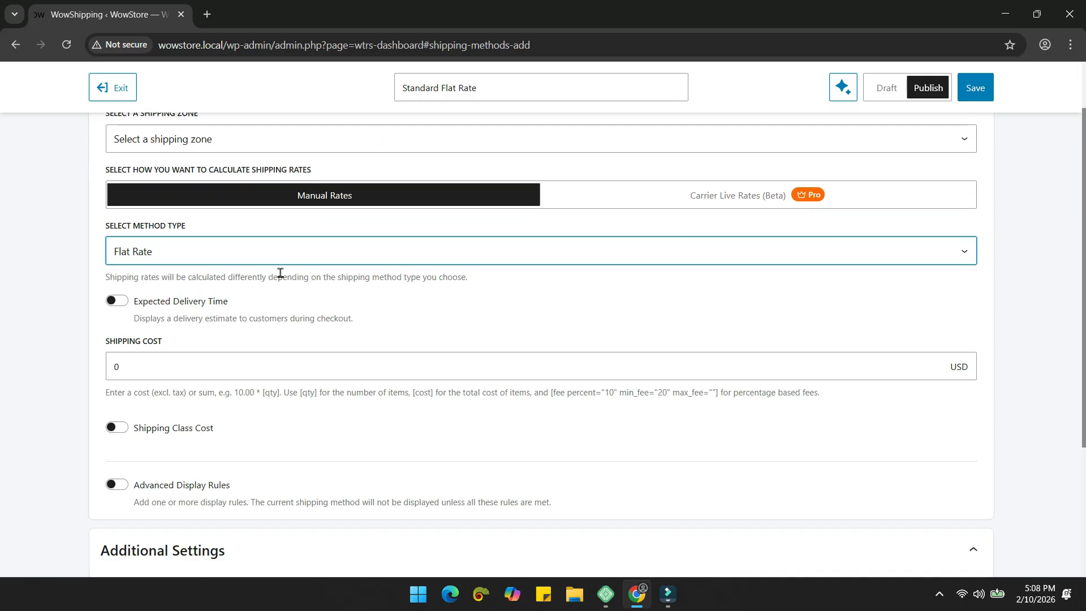
{"action": "scroll", "coordinate": [280, 273], "scroll_direction": "down", "scroll_amount": 2}
{"action": "left_click", "coordinate": [226, 231]}
{"action": "double_click", "coordinate": [226, 230]}
{"action": "type", "text": "1"}
{"action": "left_click", "coordinate": [231, 198]}
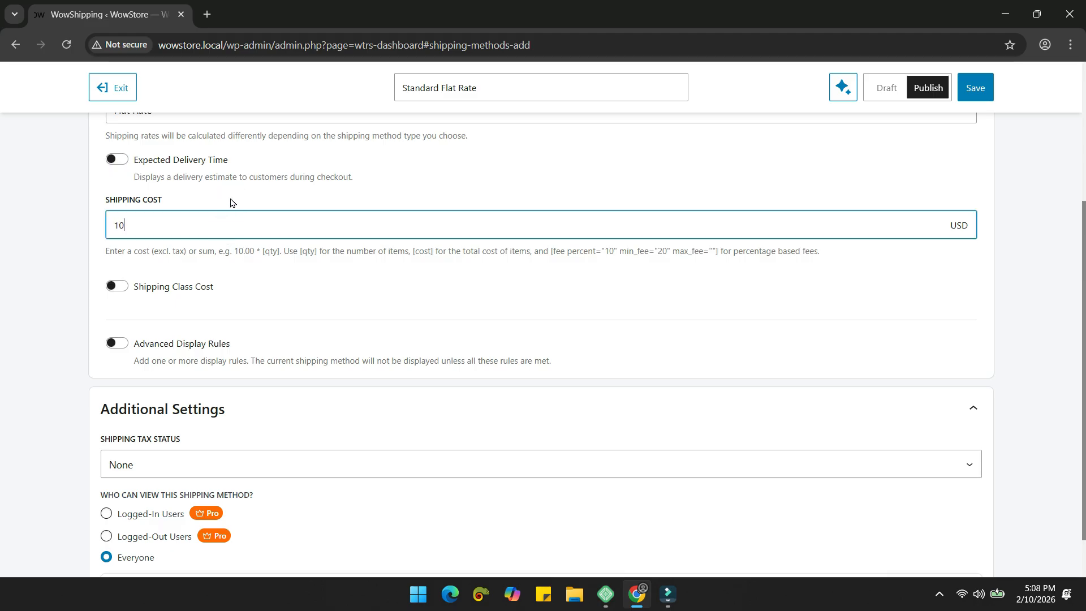
Step: Try Shipping Class Cost rows for Heavy, Light and Moderate, then turn class costs off
{"action": "scroll", "coordinate": [260, 225], "scroll_direction": "down", "scroll_amount": 1}
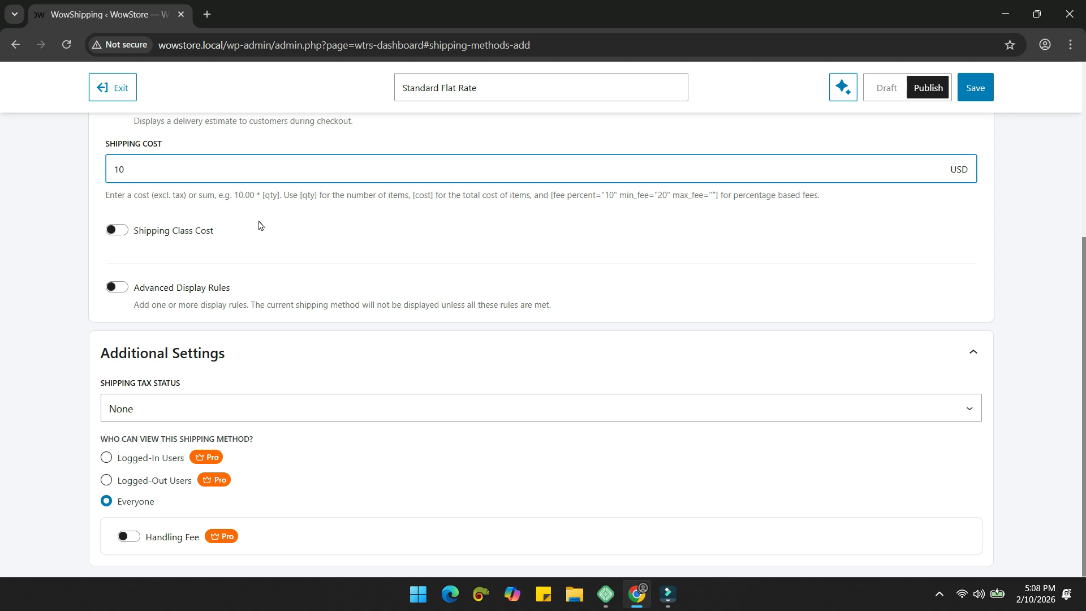
{"action": "left_click", "coordinate": [117, 230]}
{"action": "scroll", "coordinate": [250, 299], "scroll_direction": "down", "scroll_amount": 1}
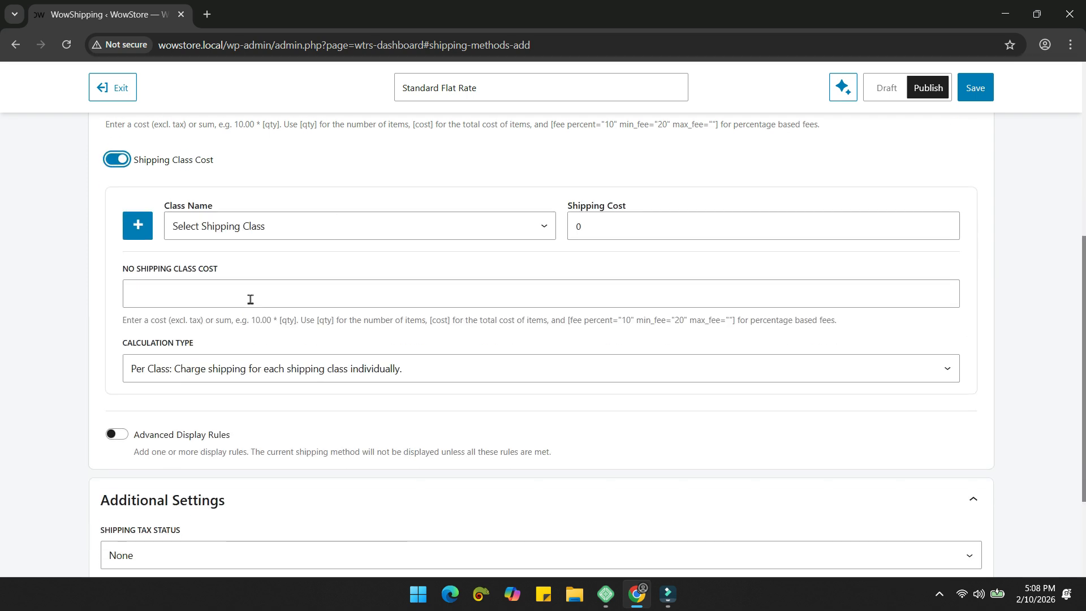
{"action": "left_click", "coordinate": [138, 225]}
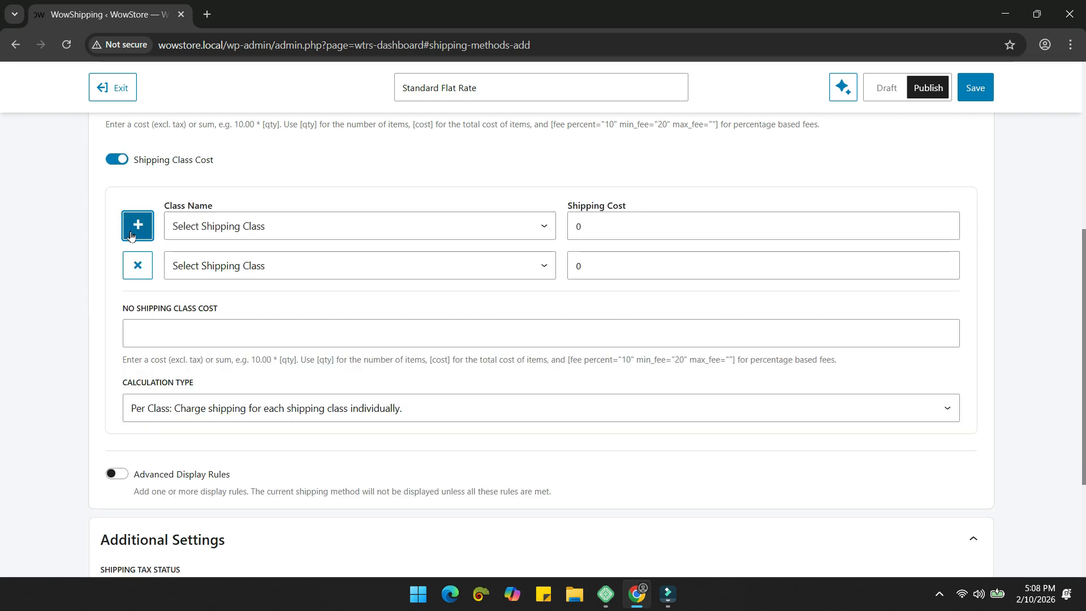
{"action": "left_click", "coordinate": [215, 229]}
{"action": "left_click", "coordinate": [233, 277]}
{"action": "left_click", "coordinate": [232, 275]}
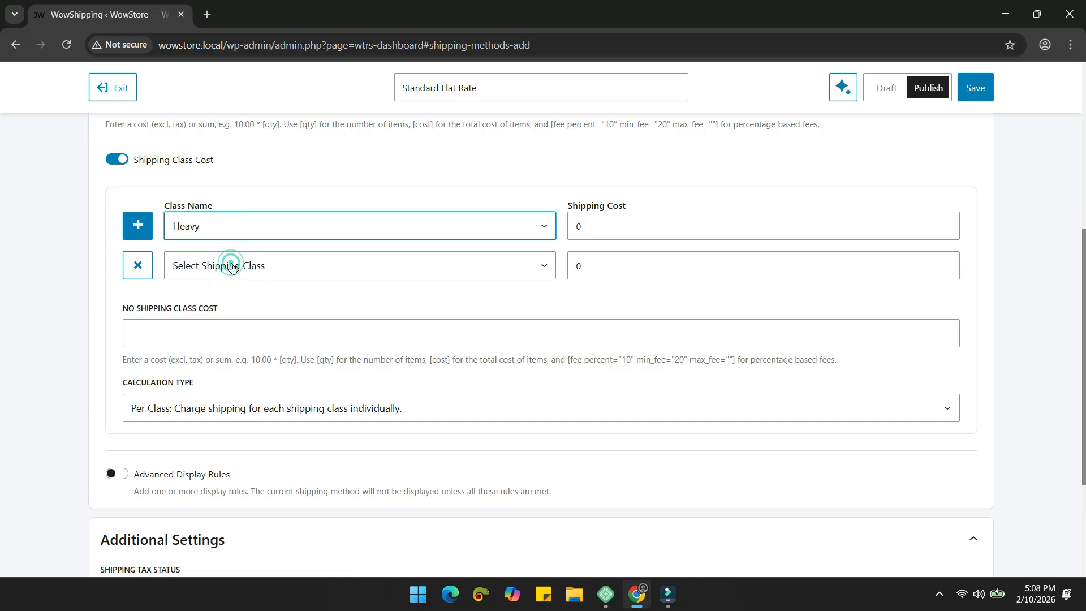
{"action": "left_click", "coordinate": [269, 325]}
{"action": "left_click", "coordinate": [138, 225]}
{"action": "left_click", "coordinate": [251, 308]}
{"action": "left_click", "coordinate": [226, 384]}
{"action": "left_click", "coordinate": [235, 367]}
{"action": "left_click", "coordinate": [116, 160]}
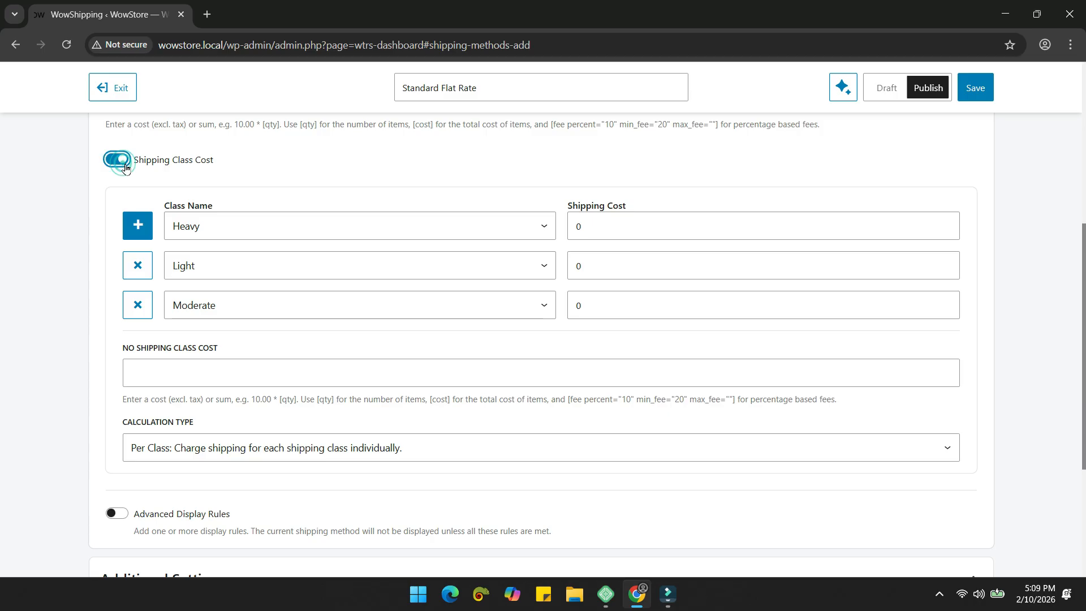
{"action": "left_click", "coordinate": [293, 246]}
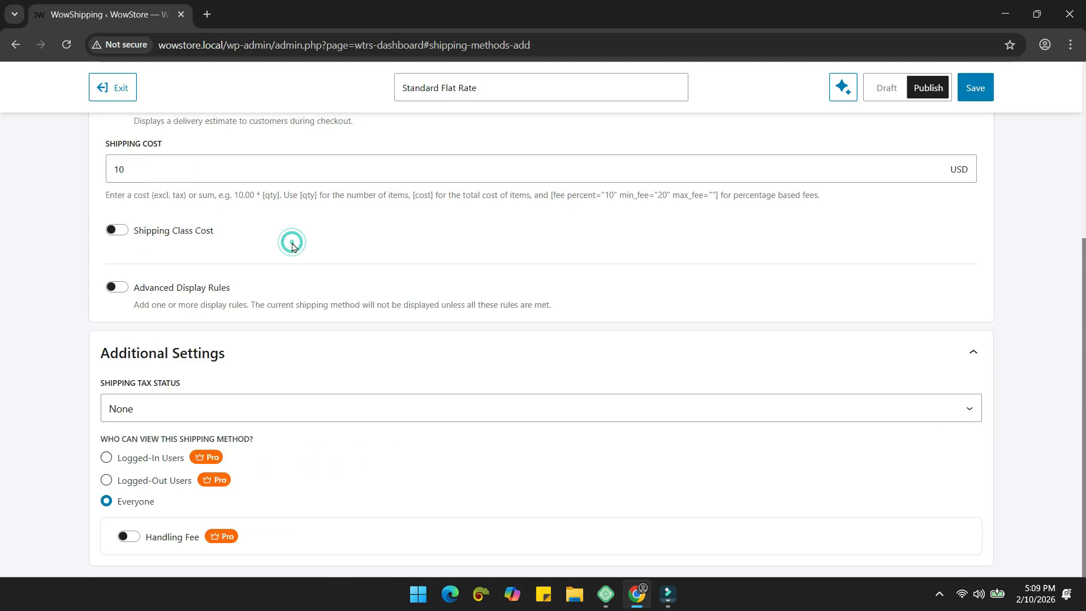
Step: Enable Advanced Display Rules with Cart Total Between 100 and 500
{"action": "left_click", "coordinate": [117, 287]}
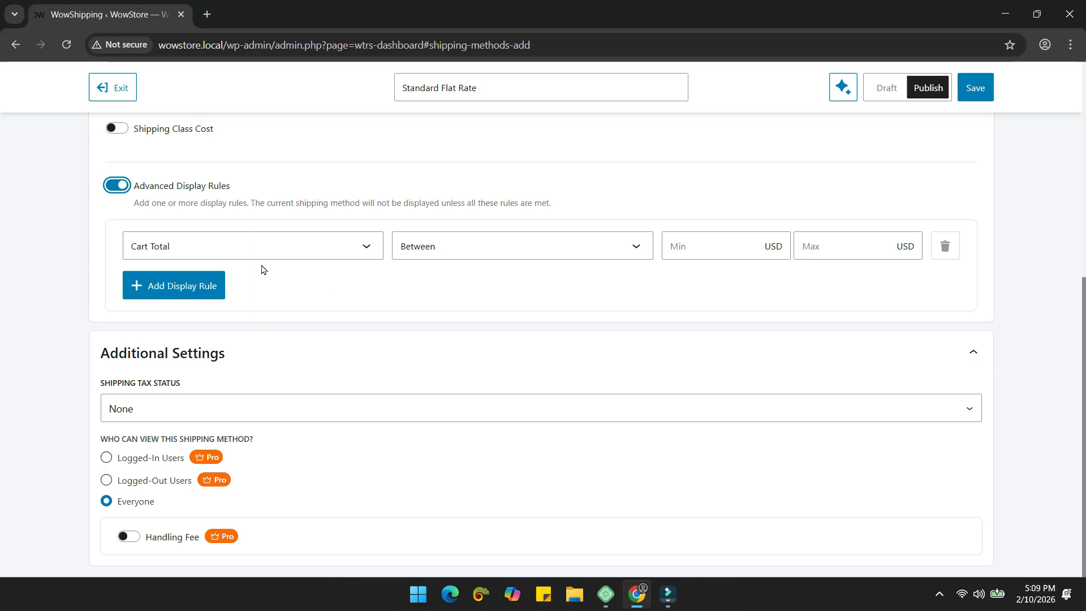
{"action": "left_click", "coordinate": [282, 259]}
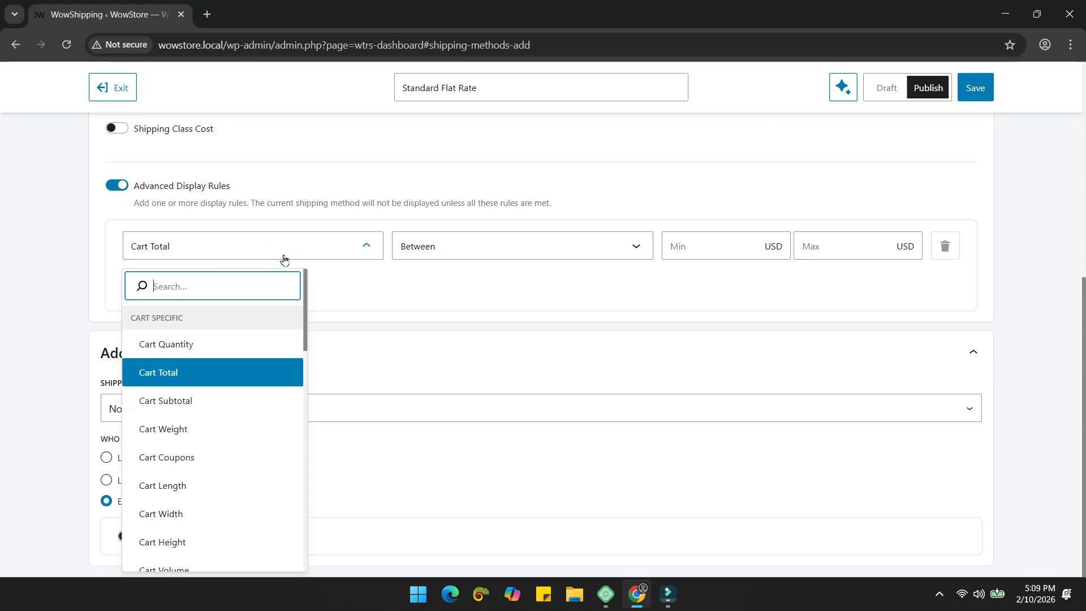
{"action": "left_click", "coordinate": [216, 380]}
{"action": "left_click", "coordinate": [424, 252]}
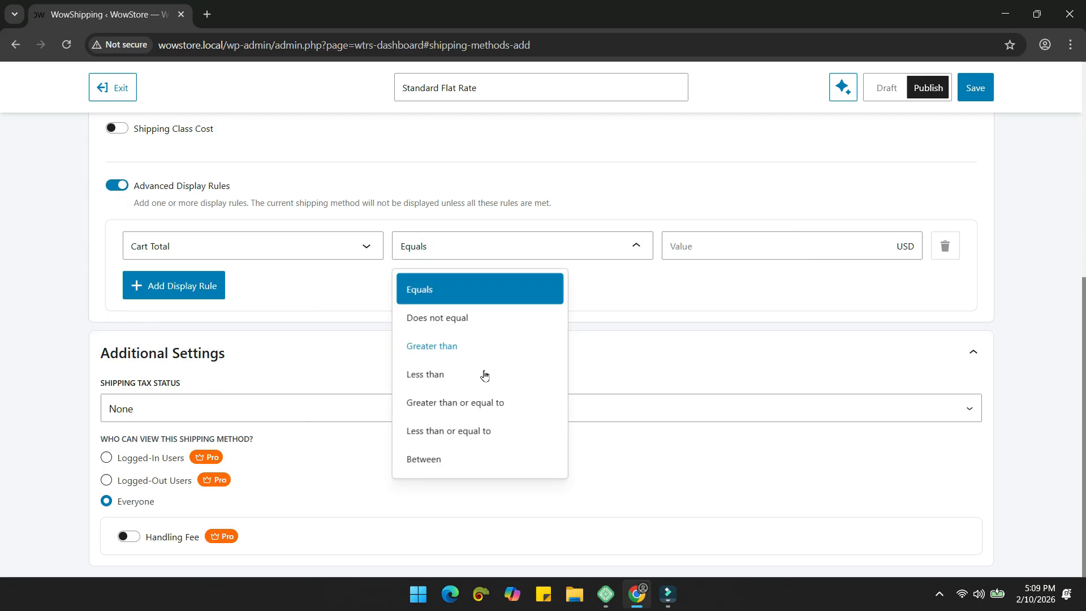
{"action": "left_click", "coordinate": [473, 457]}
{"action": "left_click", "coordinate": [679, 244]}
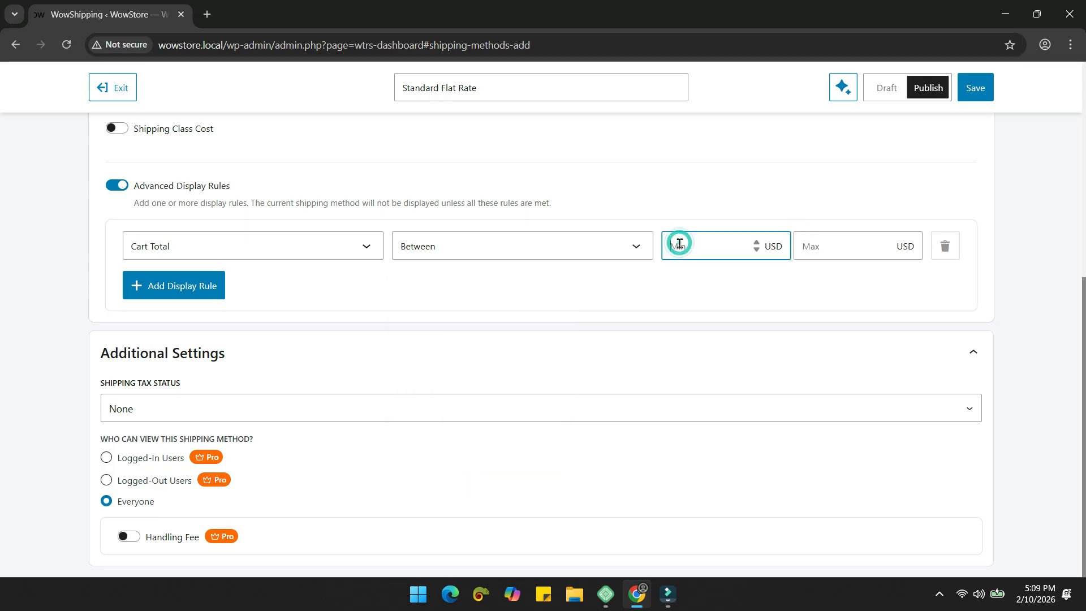
{"action": "left_click", "coordinate": [814, 245]}
{"action": "type", "text": "500"}
{"action": "scroll", "coordinate": [728, 303], "scroll_direction": "up", "scroll_amount": 5}
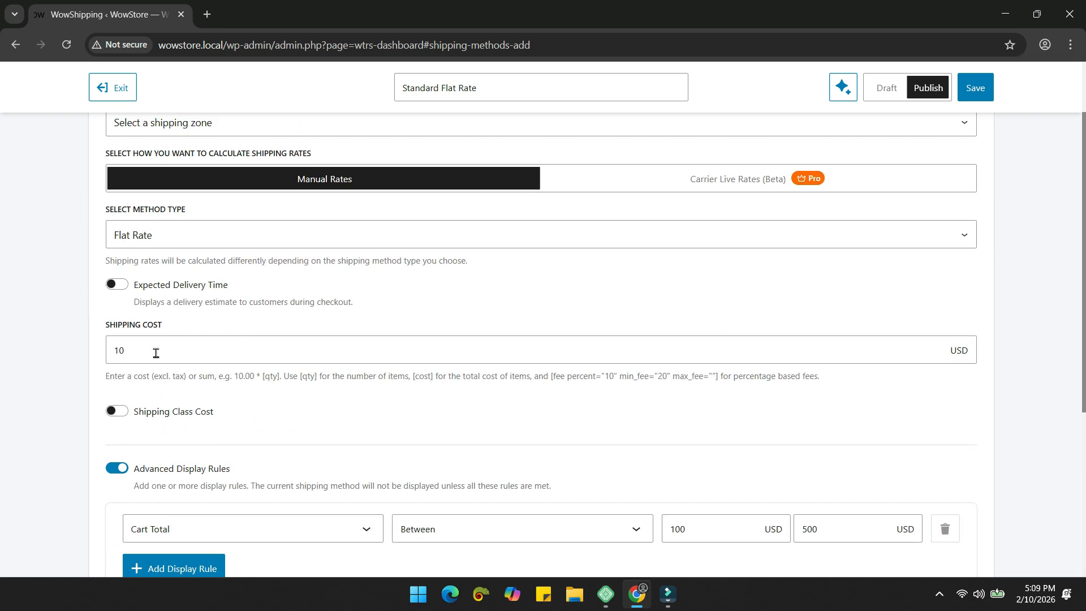
{"action": "scroll", "coordinate": [338, 294], "scroll_direction": "down", "scroll_amount": 3}
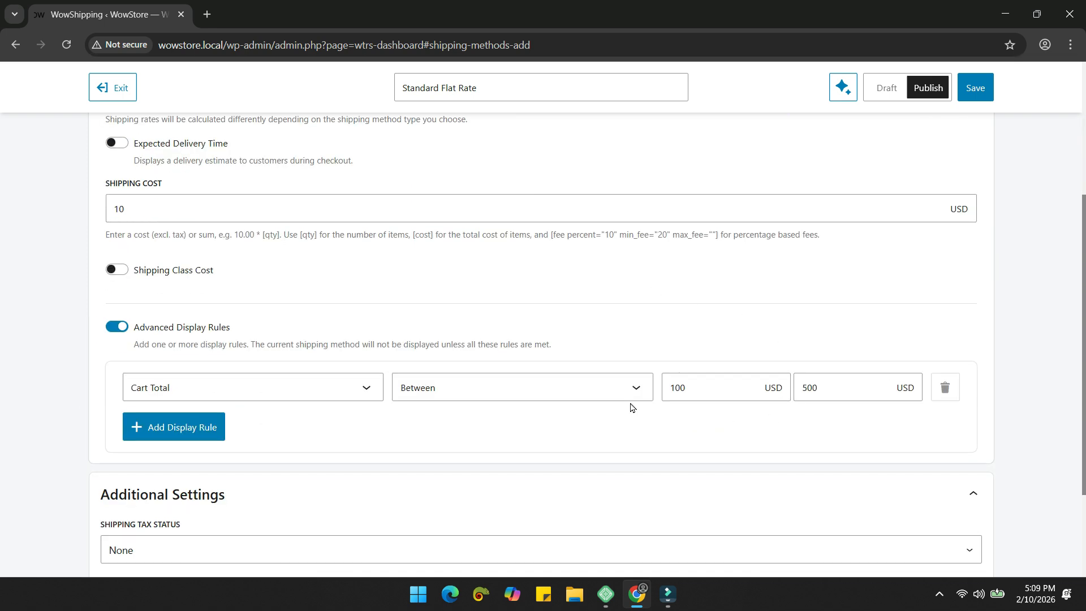
{"action": "scroll", "coordinate": [526, 322], "scroll_direction": "up", "scroll_amount": 1}
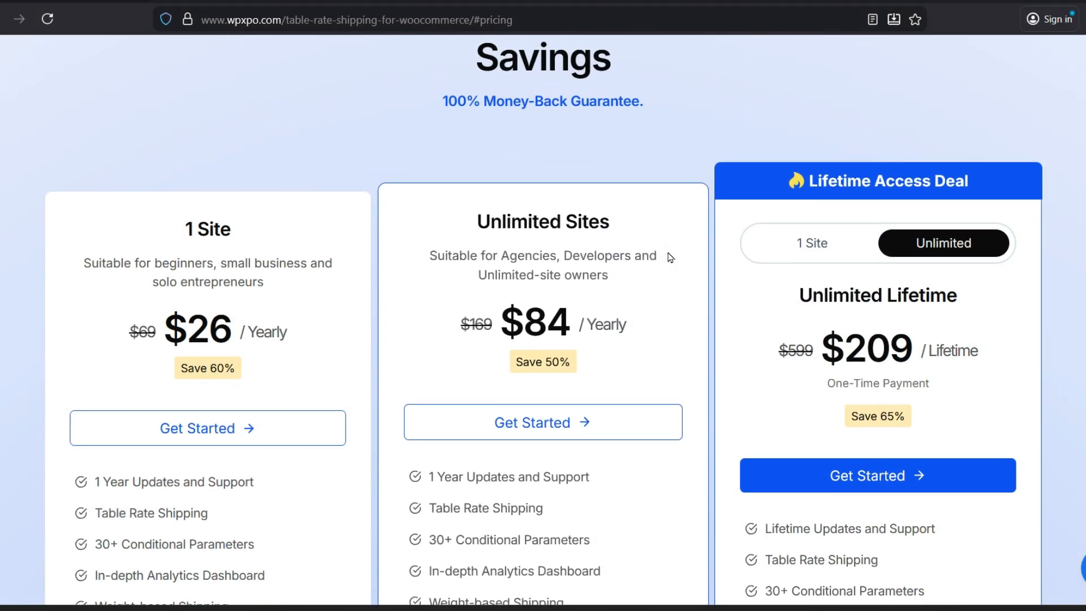
{"action": "scroll", "coordinate": [670, 257], "scroll_direction": "down", "scroll_amount": 3}
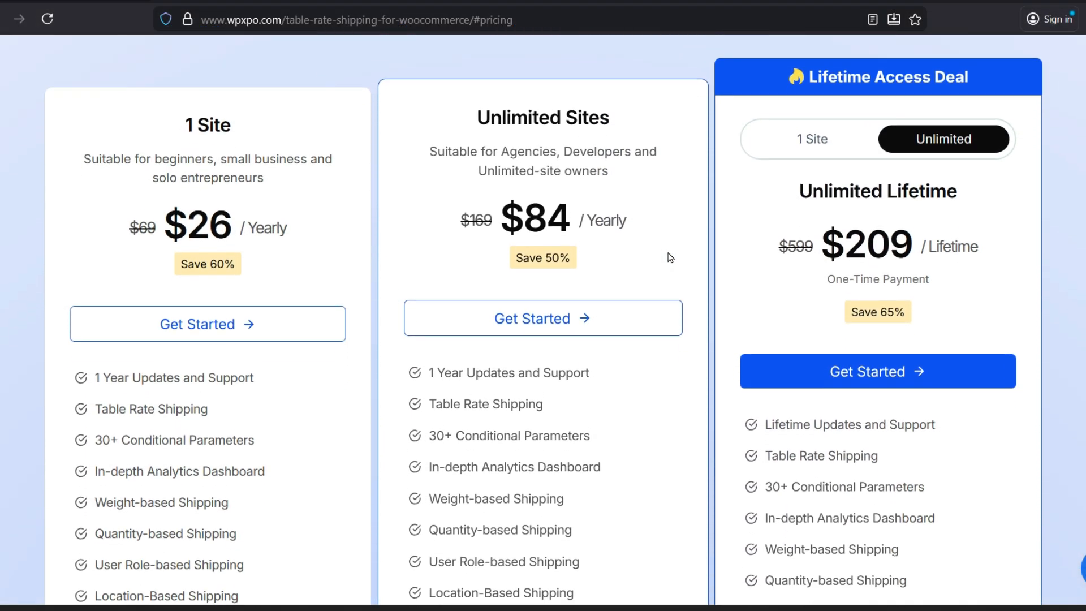
{"action": "left_click", "coordinate": [812, 133]}
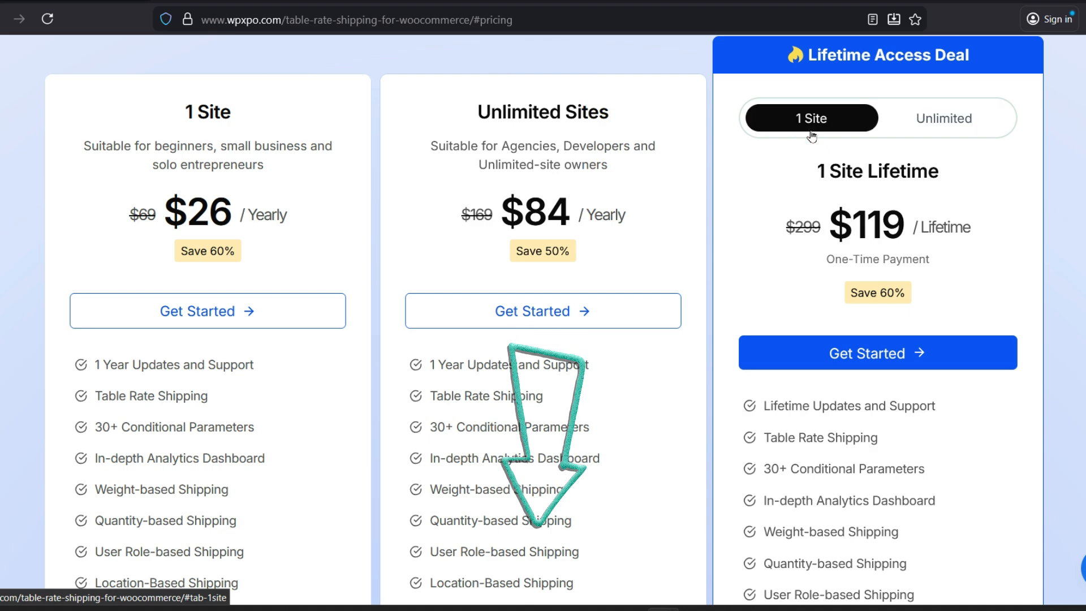
{"action": "left_click", "coordinate": [942, 131]}
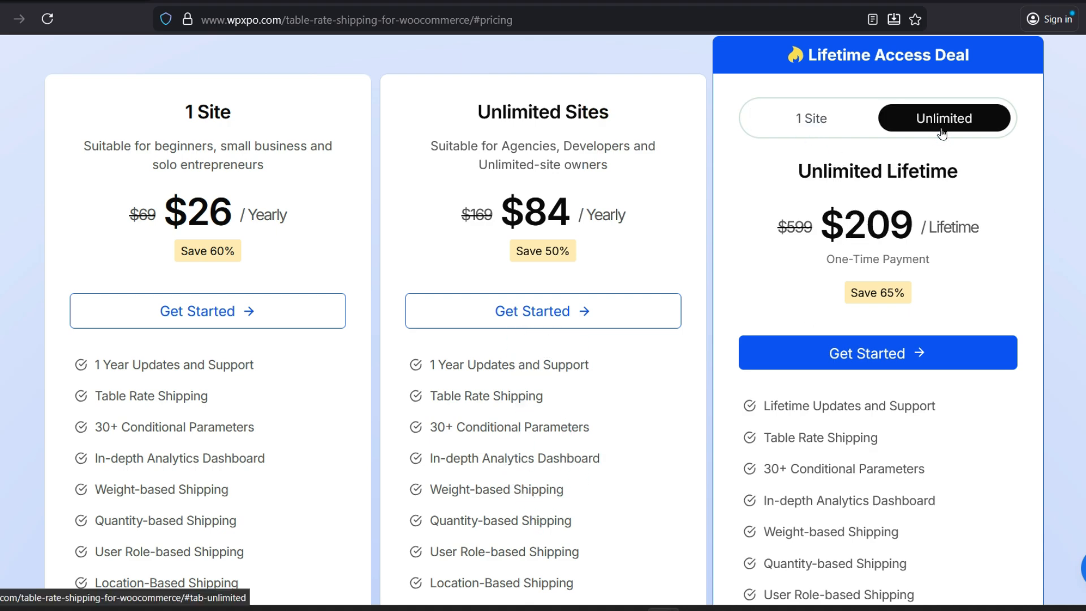
{"action": "scroll", "coordinate": [942, 133], "scroll_direction": "down", "scroll_amount": 4}
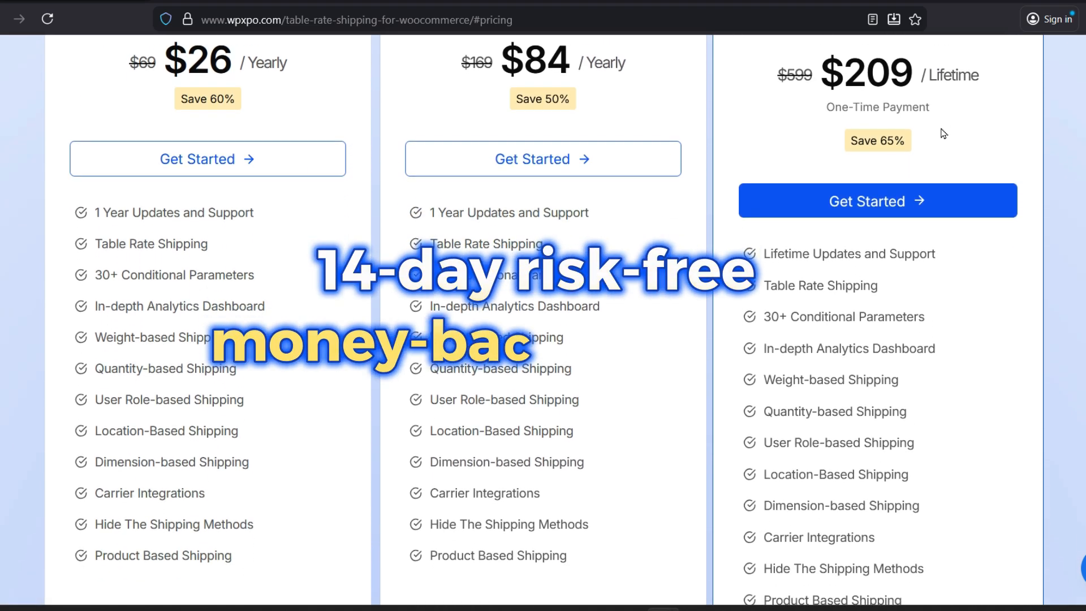
{"action": "scroll", "coordinate": [942, 134], "scroll_direction": "down", "scroll_amount": 3}
{"action": "scroll", "coordinate": [942, 134], "scroll_direction": "up", "scroll_amount": 4}
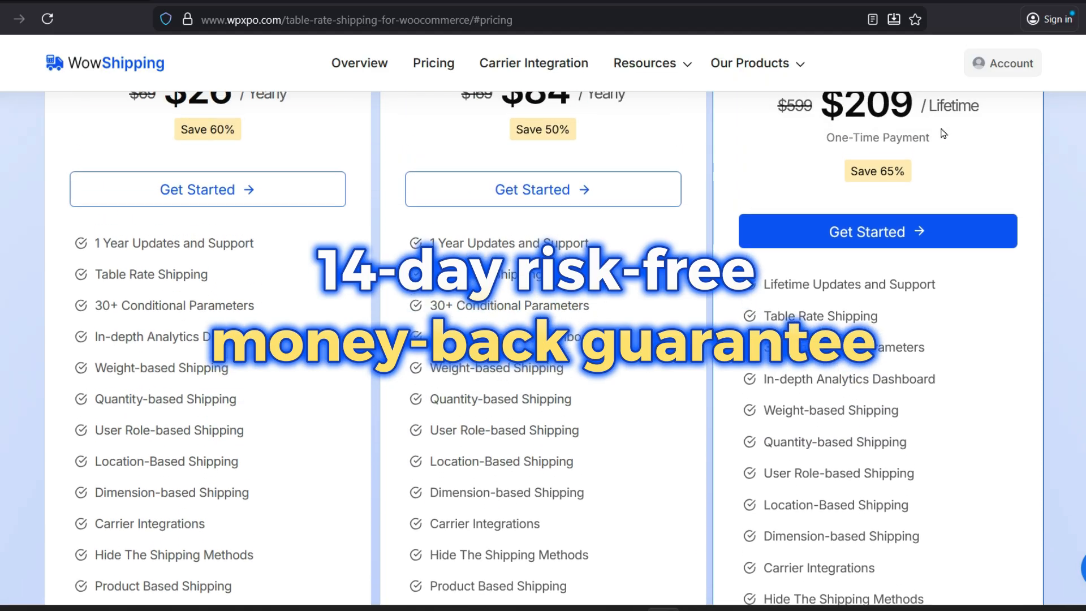
{"action": "scroll", "coordinate": [942, 133], "scroll_direction": "up", "scroll_amount": 6}
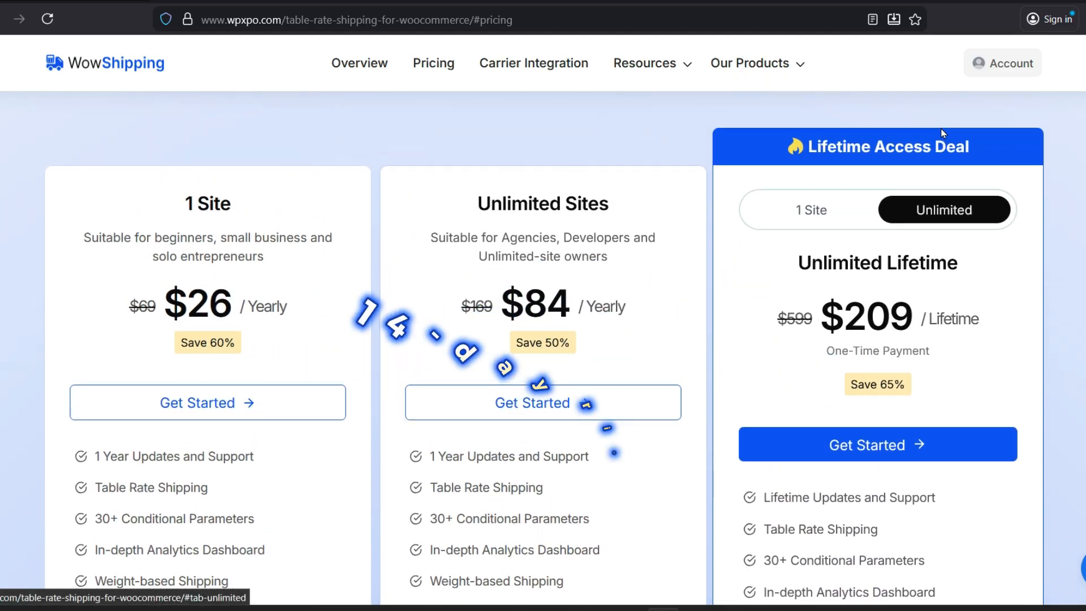
{"action": "scroll", "coordinate": [943, 134], "scroll_direction": "up", "scroll_amount": 3}
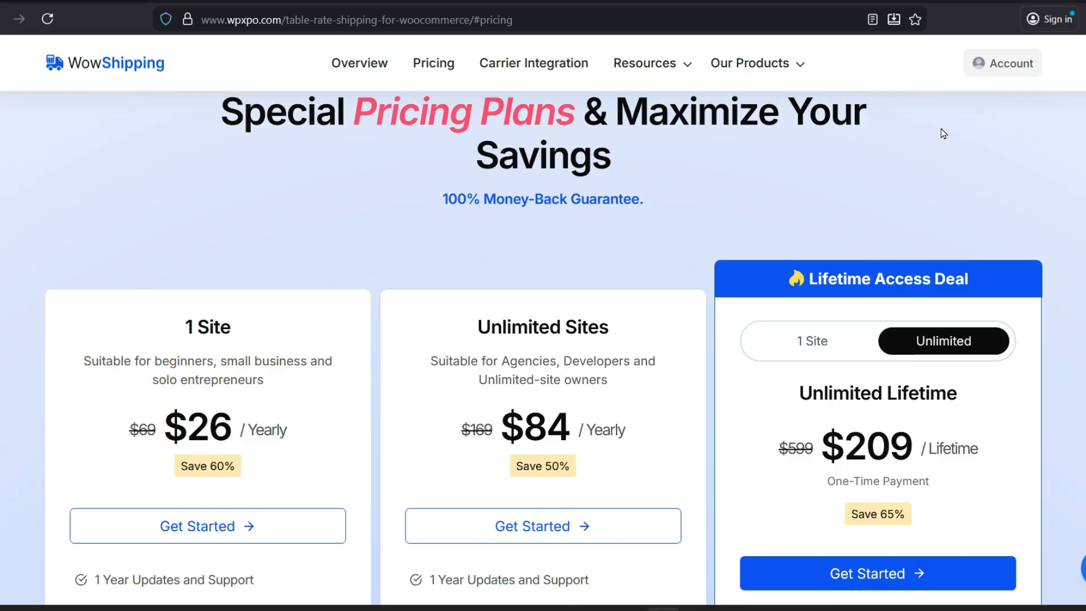